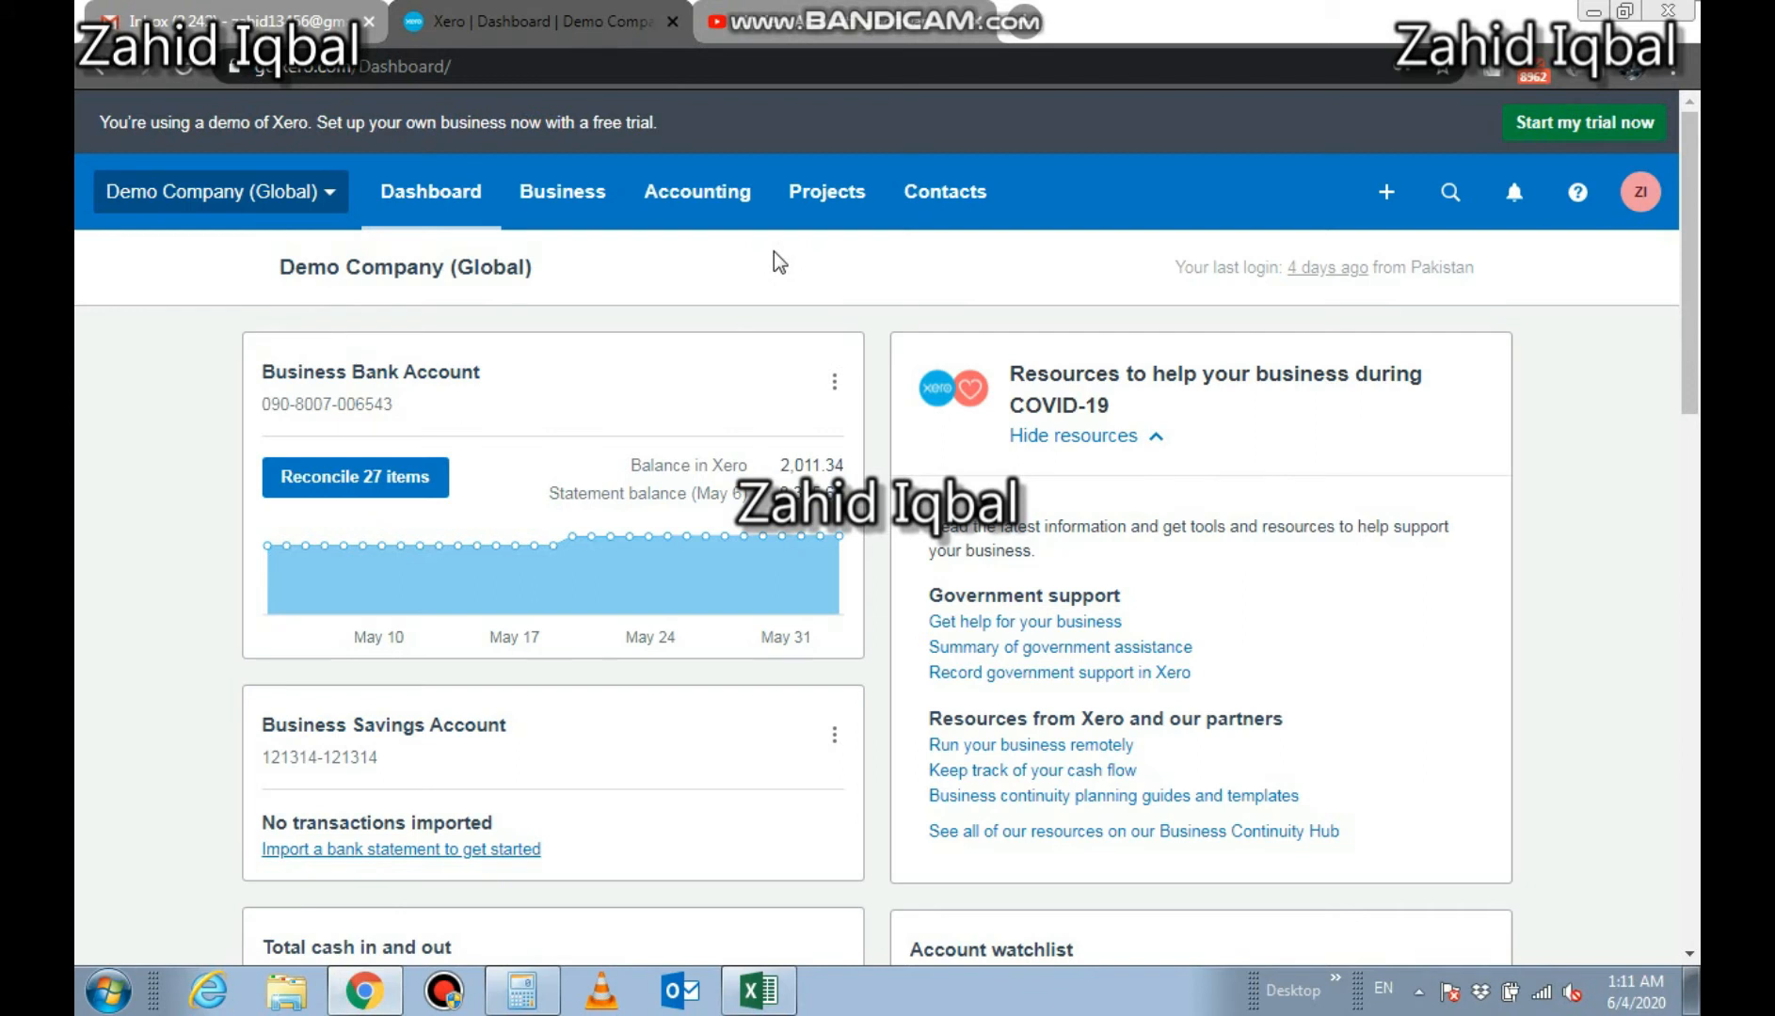
pyautogui.click(821, 30)
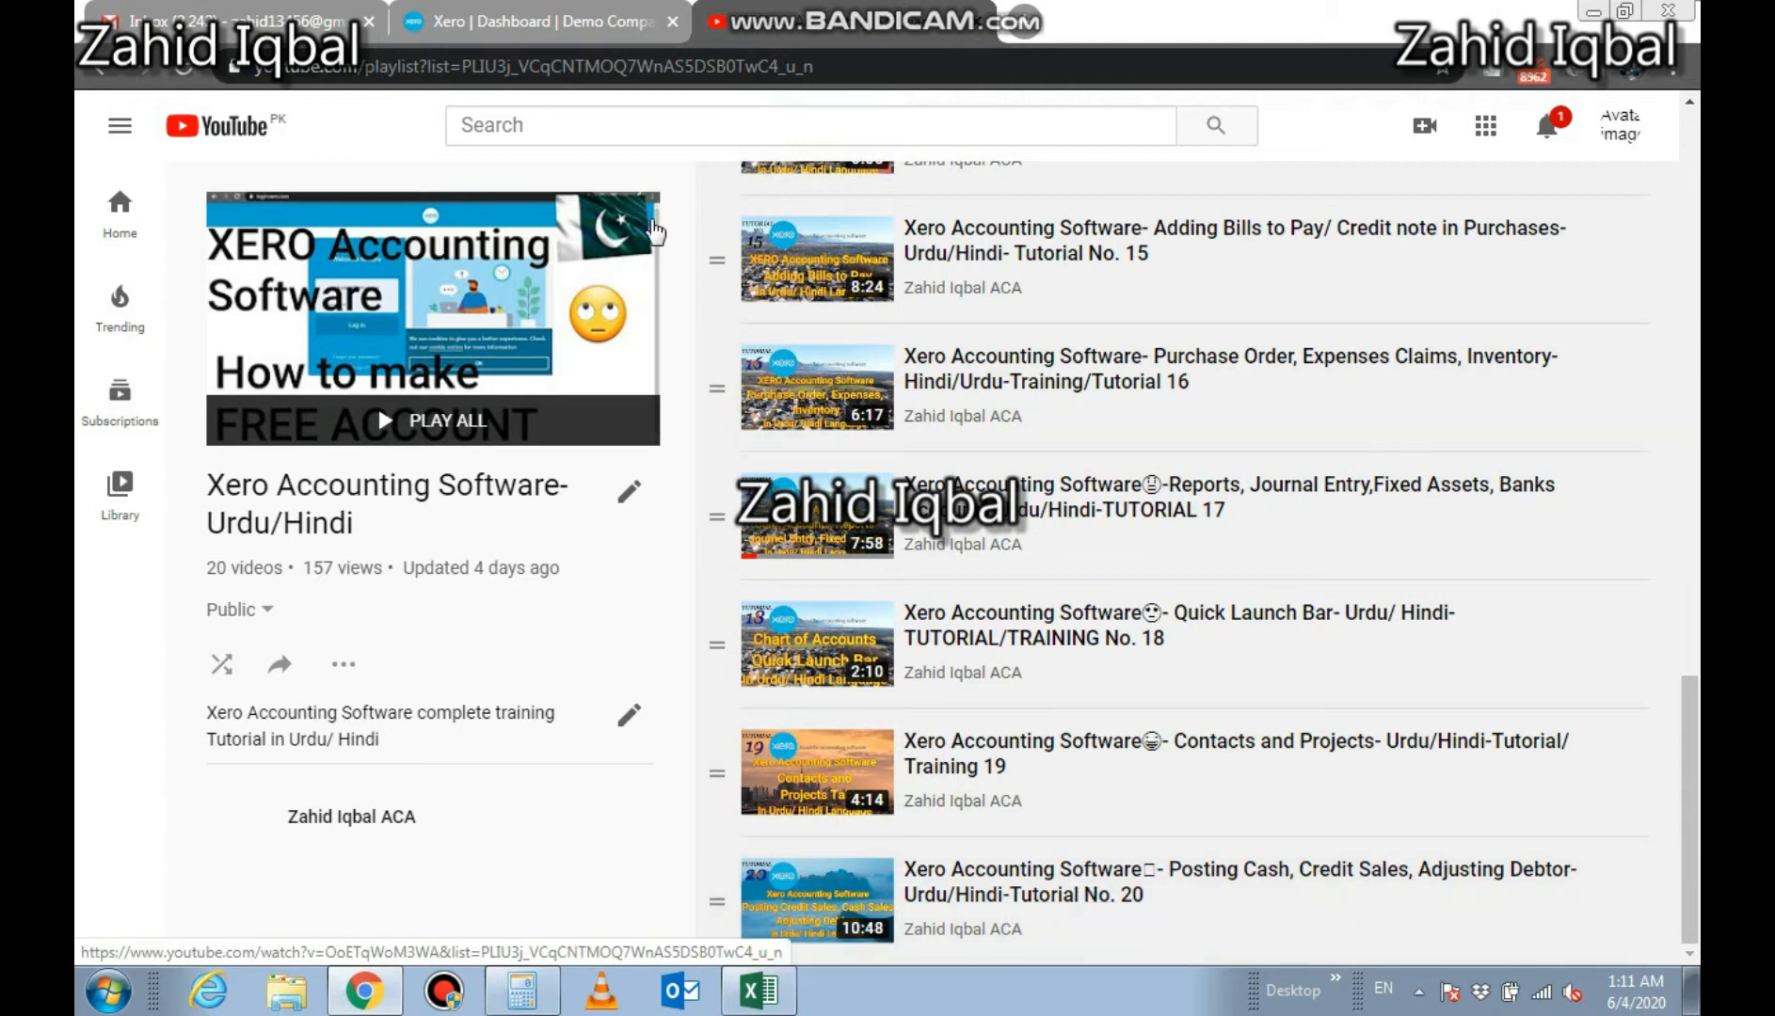
pyautogui.click(557, 9)
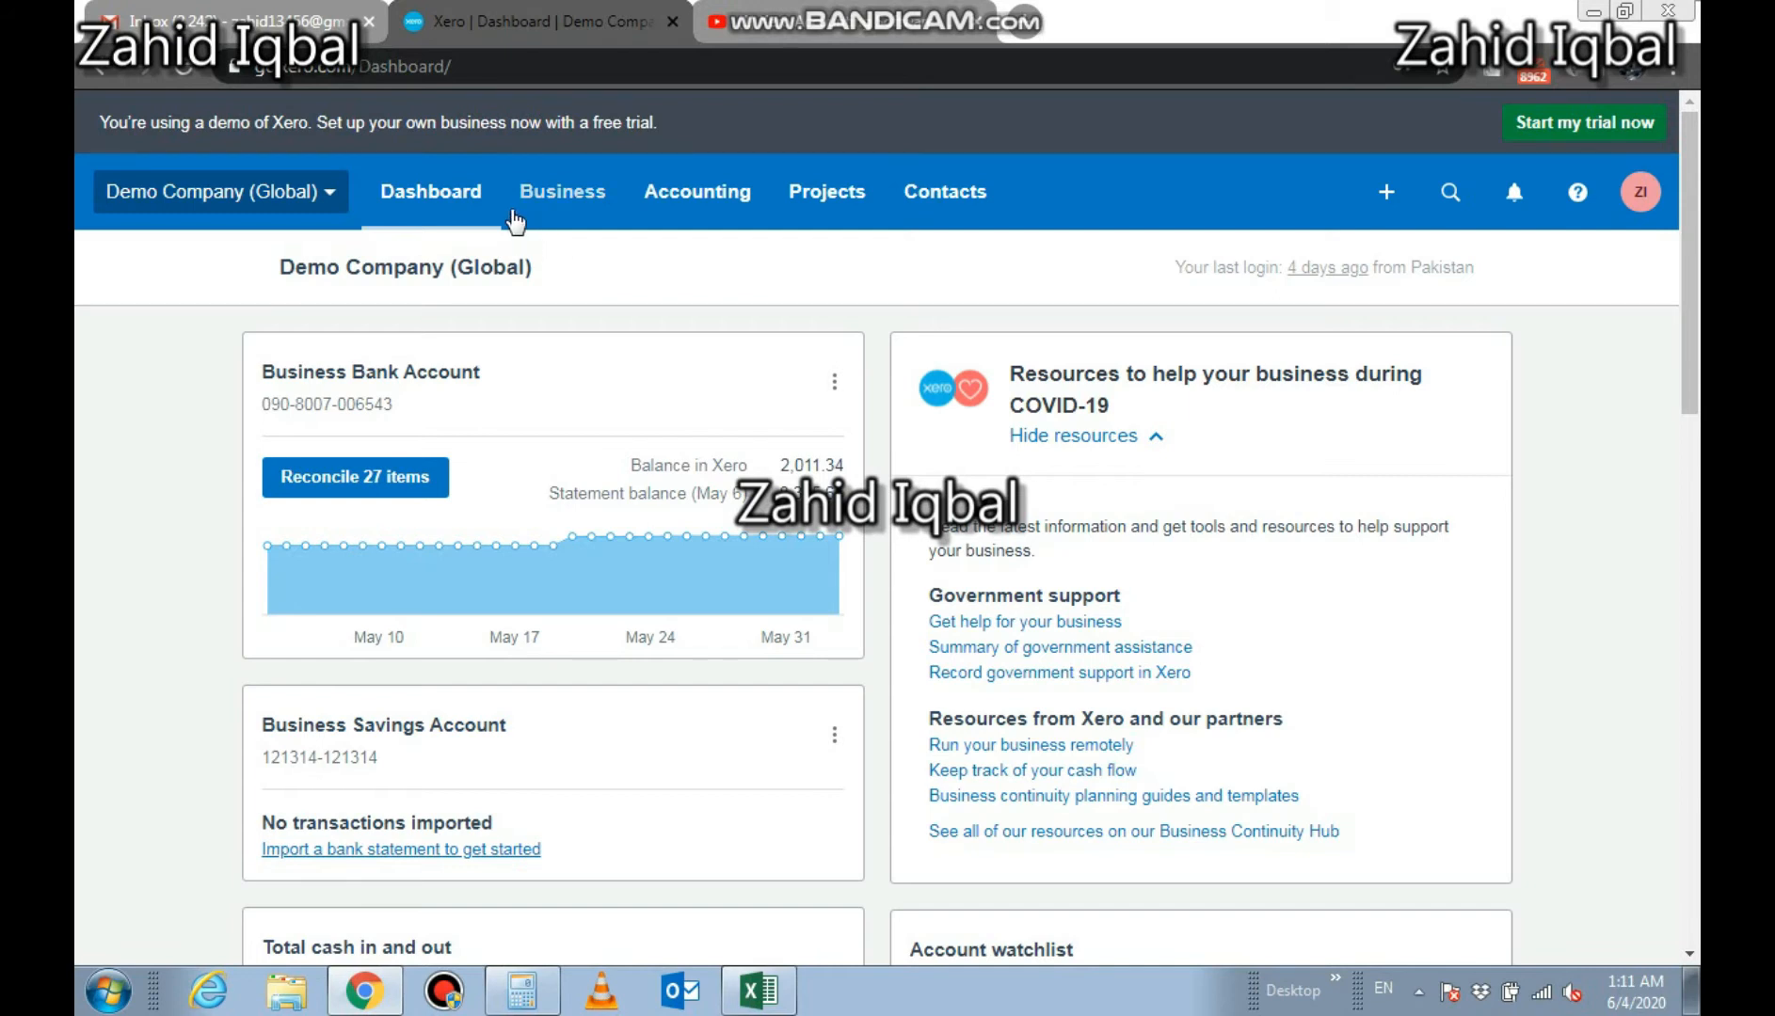
# Start a new bill to pay and set its supplier to Dimples Warehouse
pyautogui.click(570, 199)
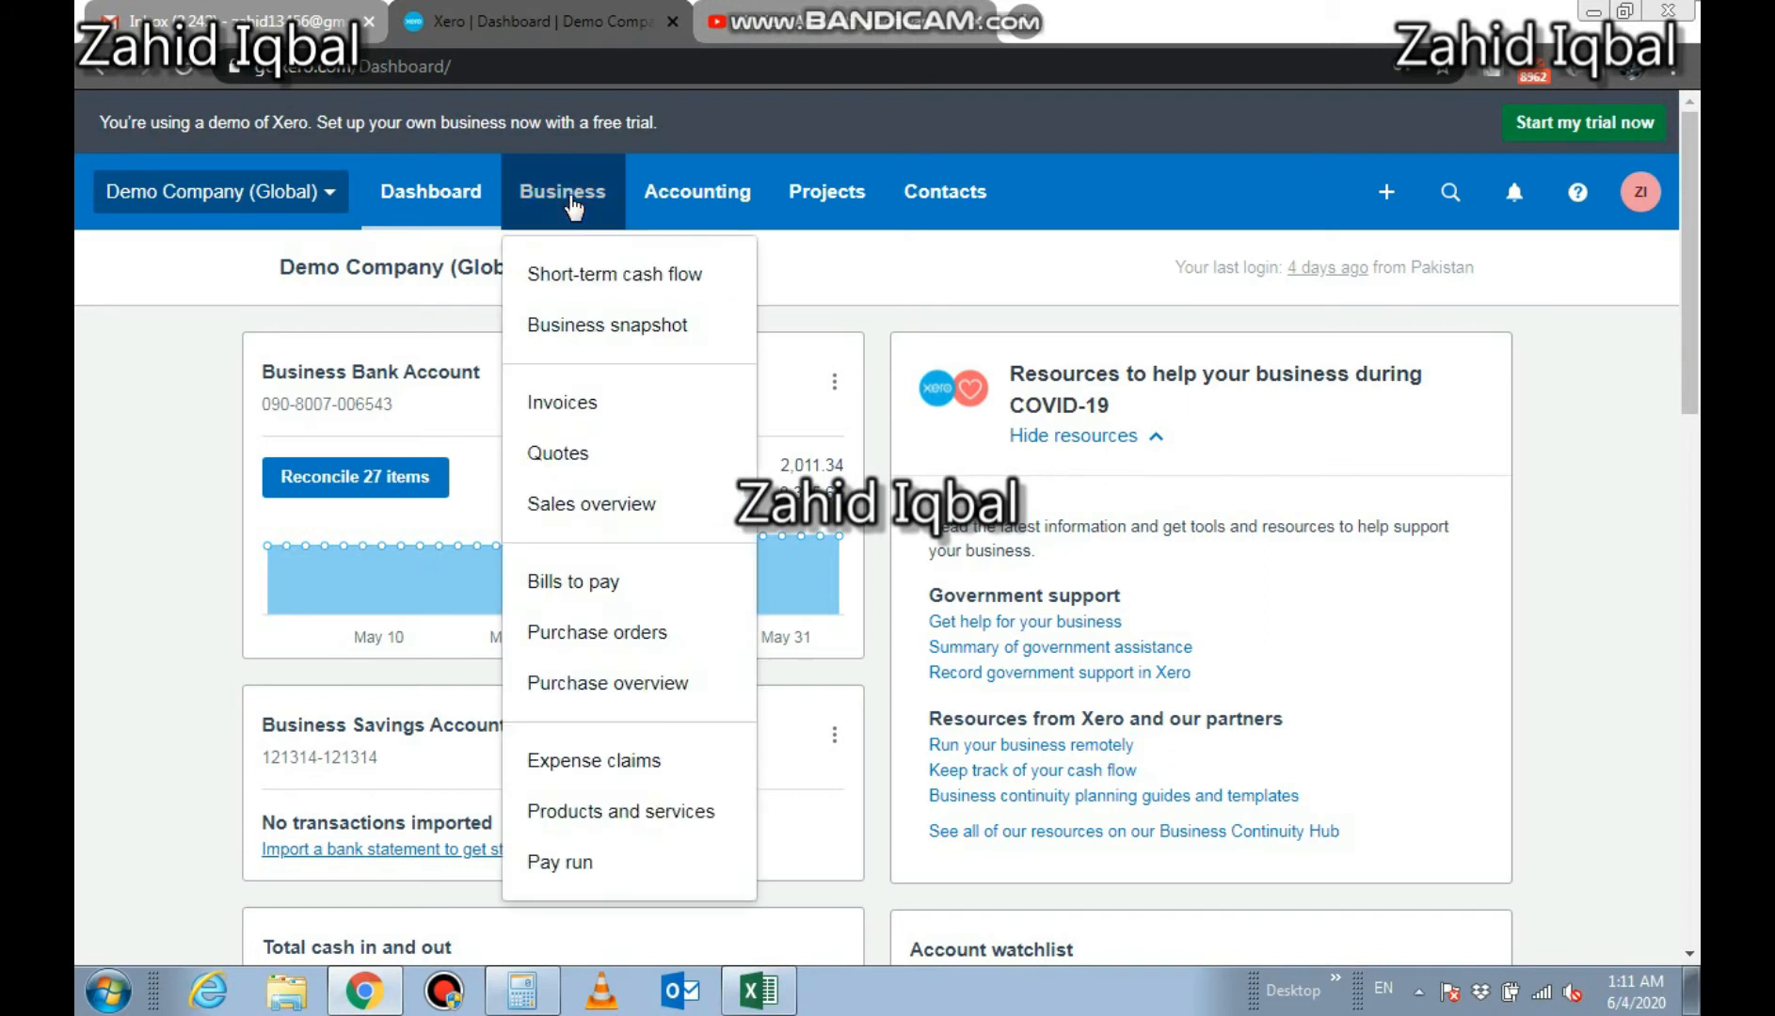
pyautogui.click(582, 579)
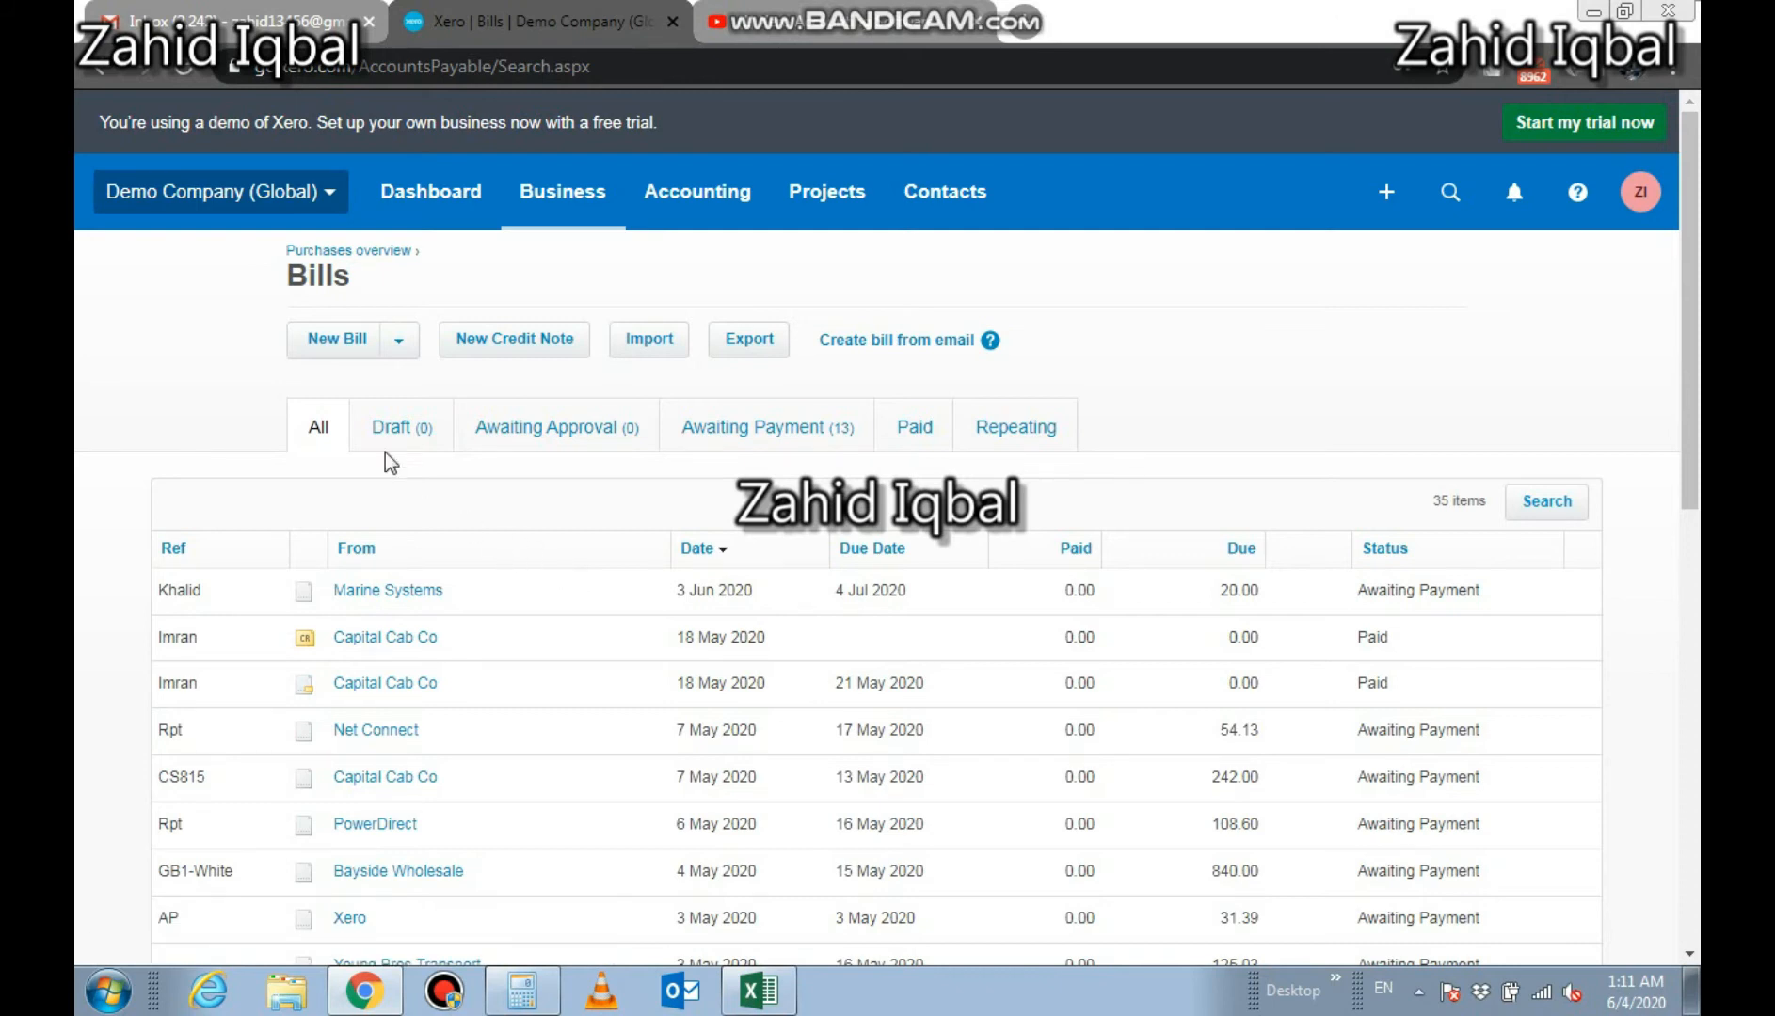
pyautogui.click(337, 354)
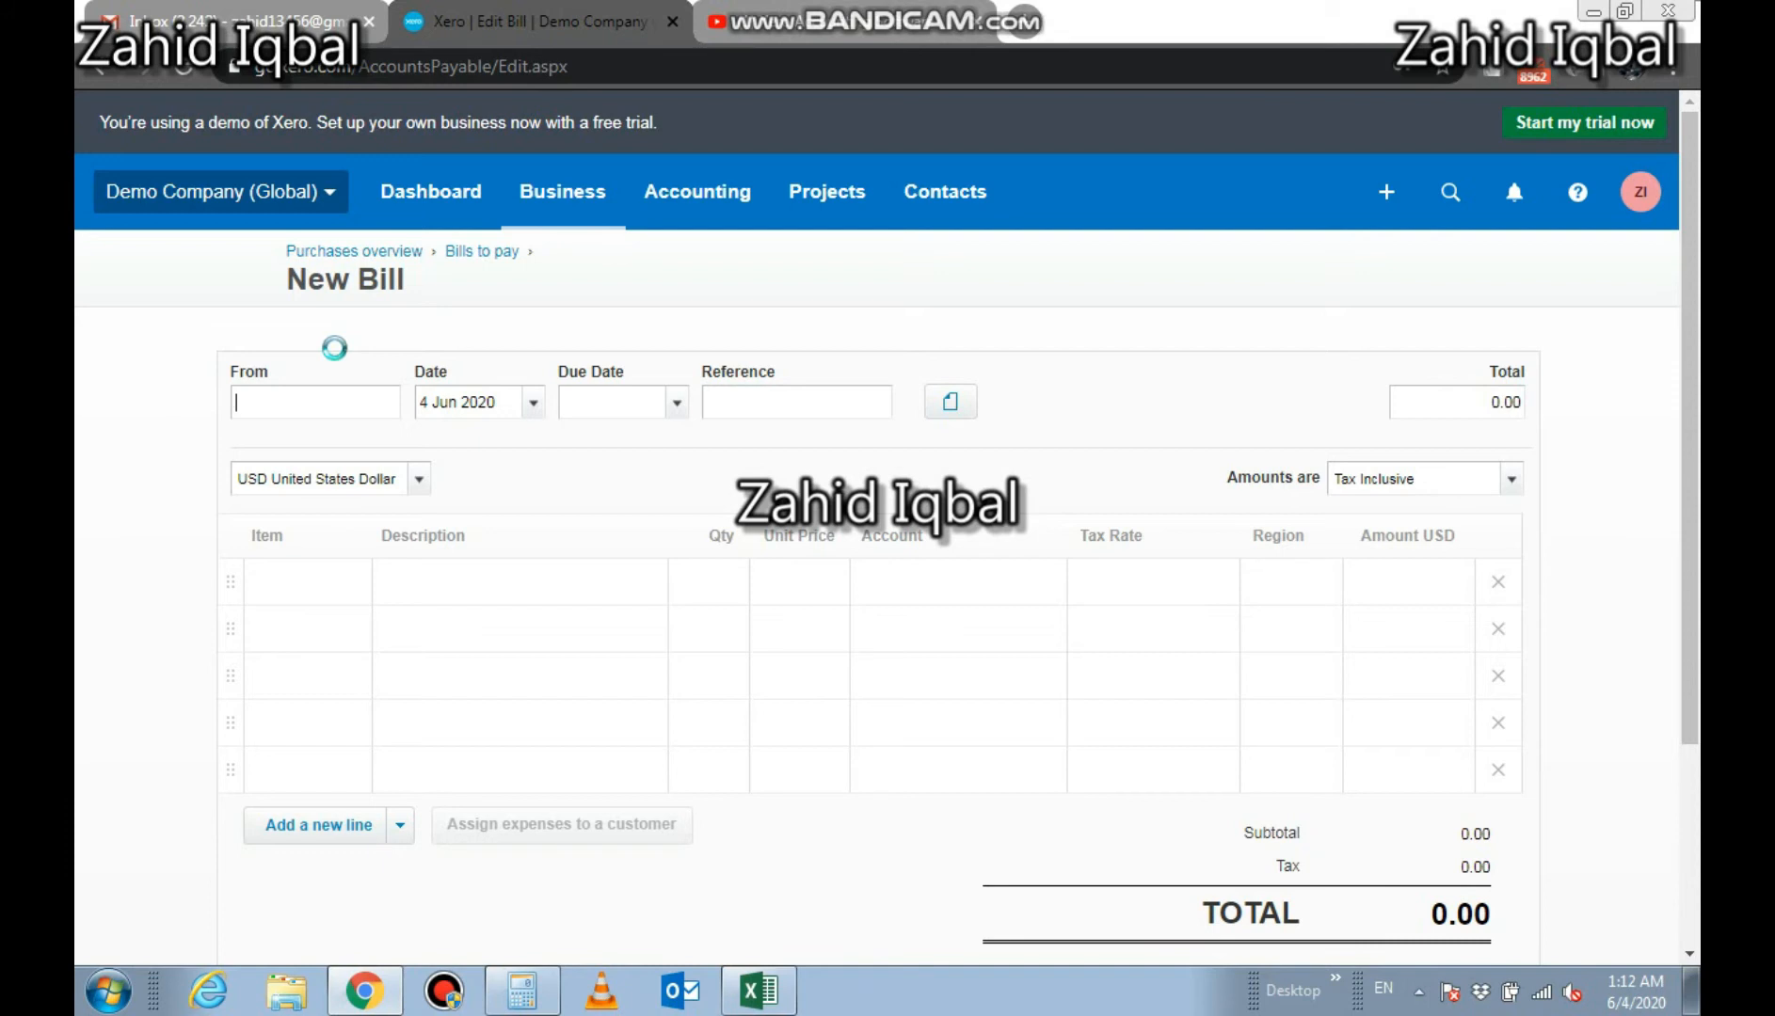
pyautogui.click(337, 400)
pyautogui.write('d')
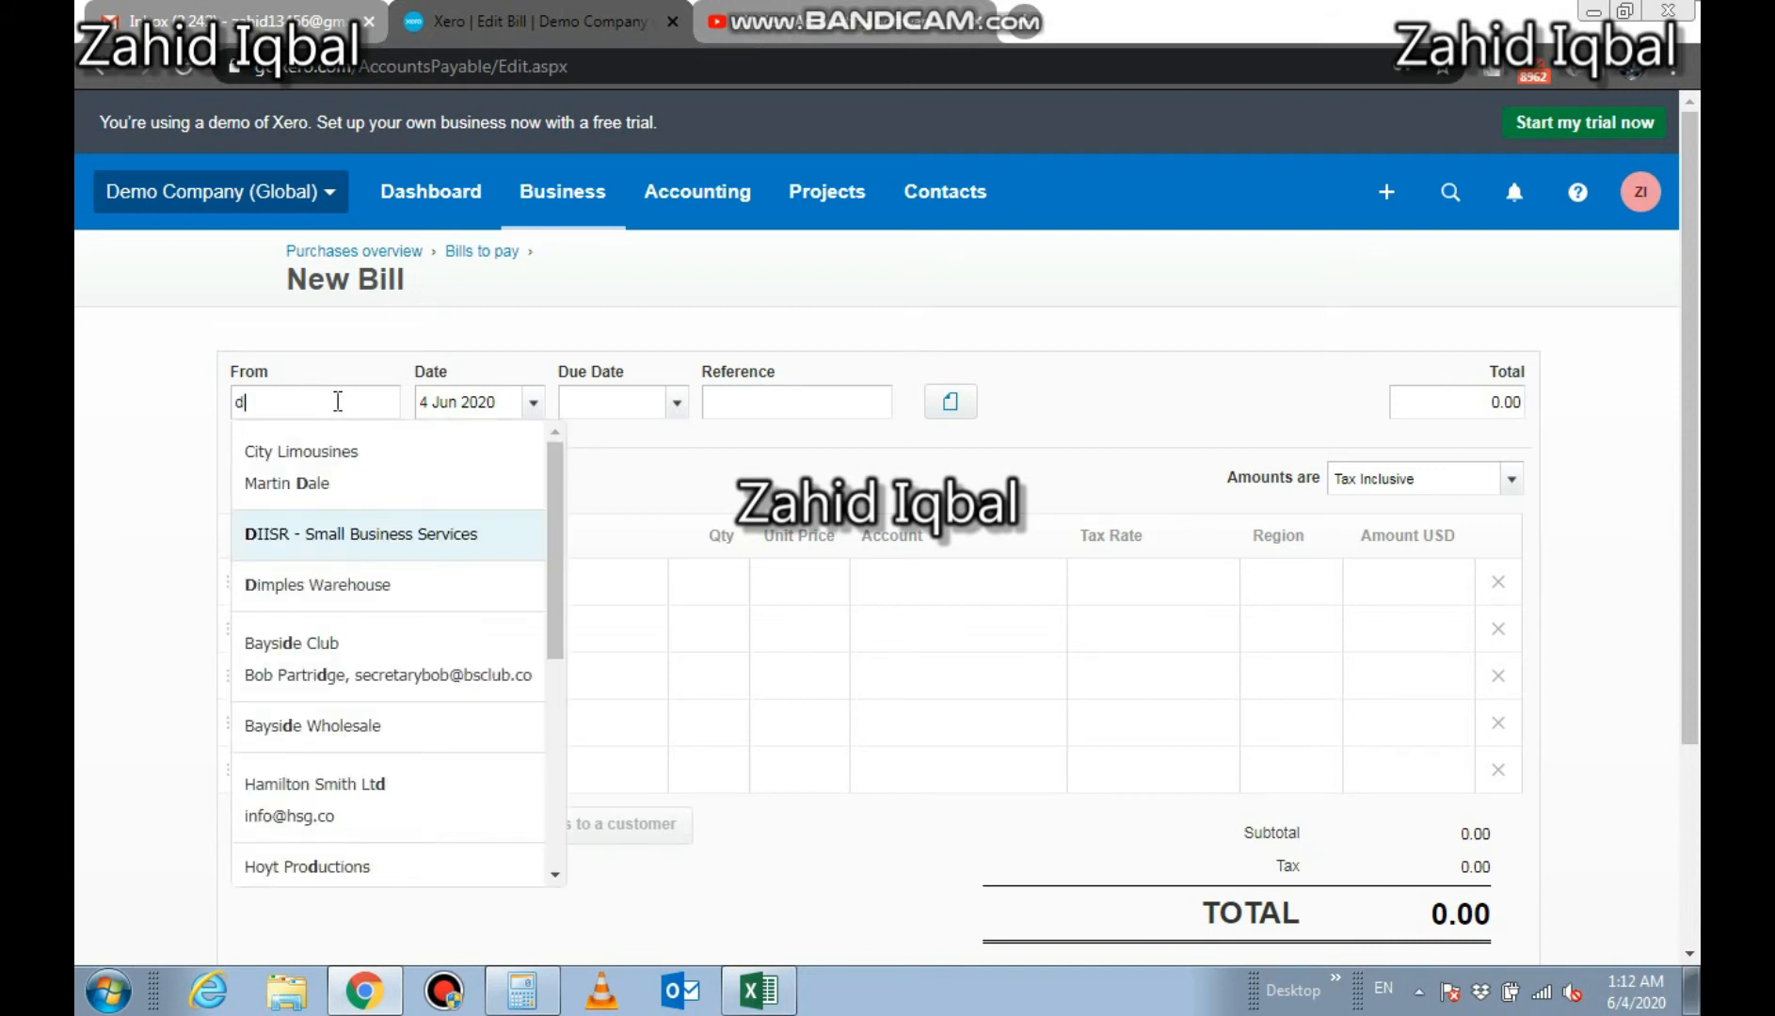
pyautogui.click(357, 602)
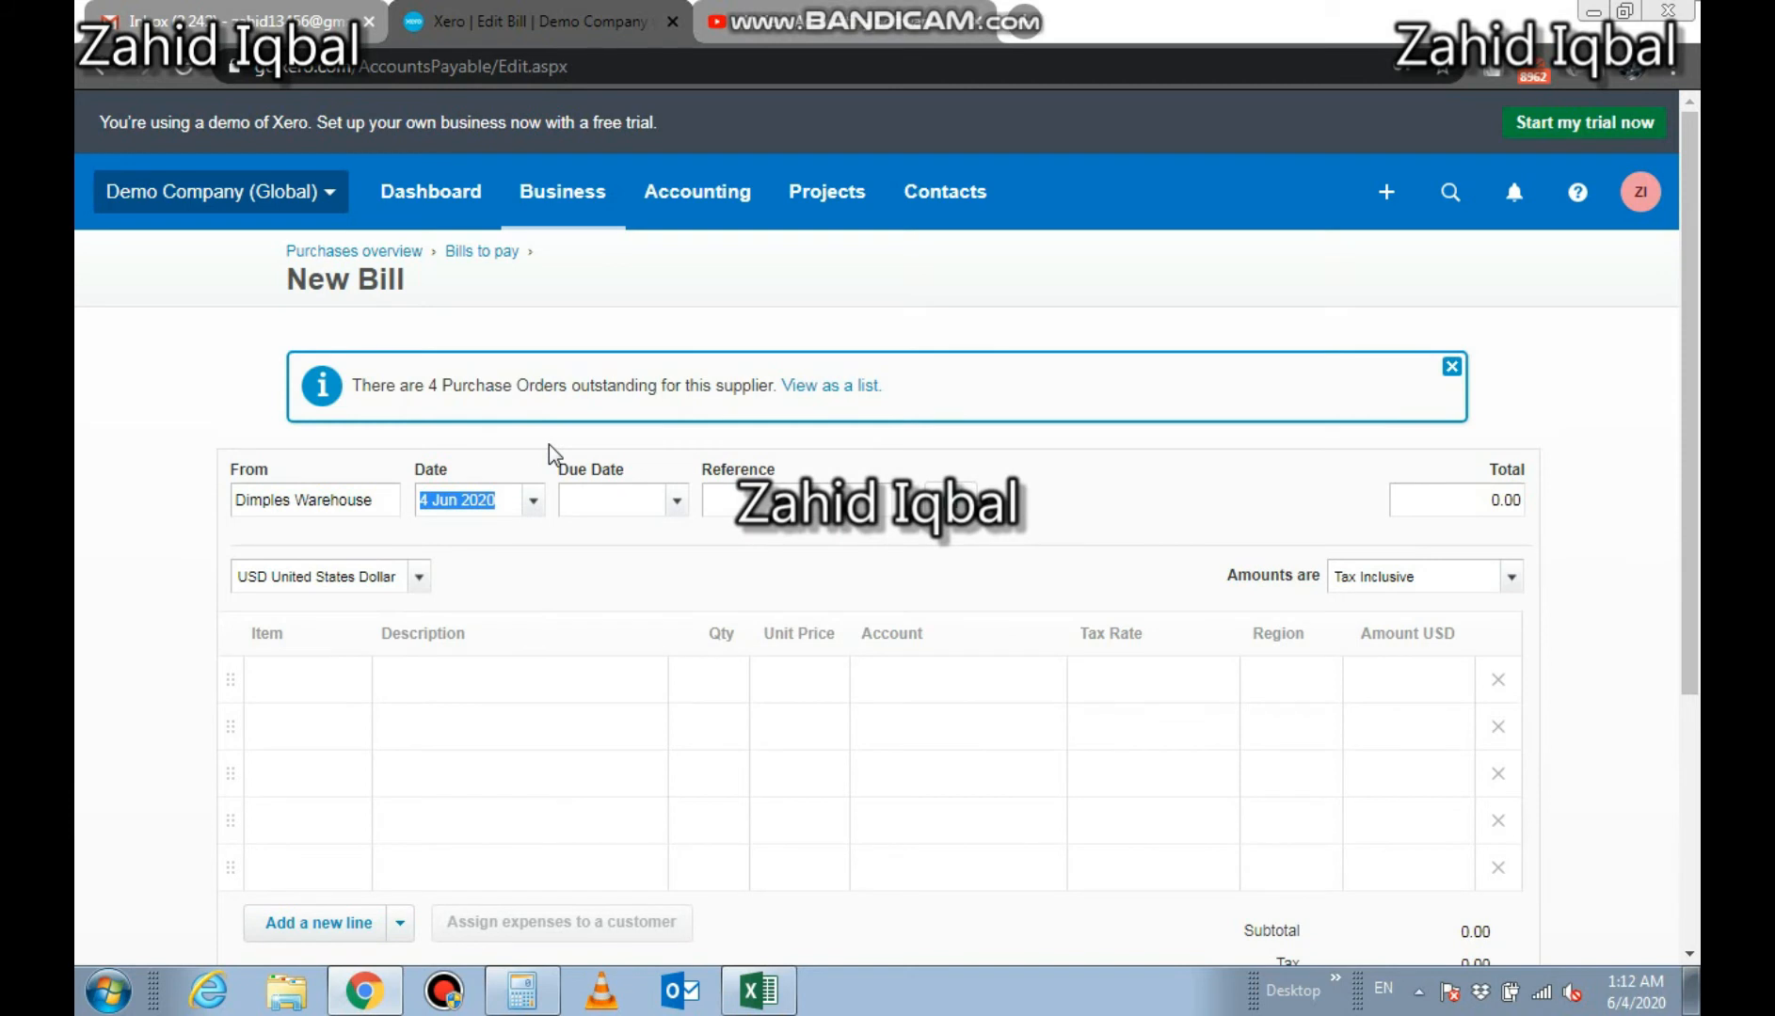
# Set the bill date to 3 Jun 2020 and the due date to 3 Jul 2020
pyautogui.click(534, 501)
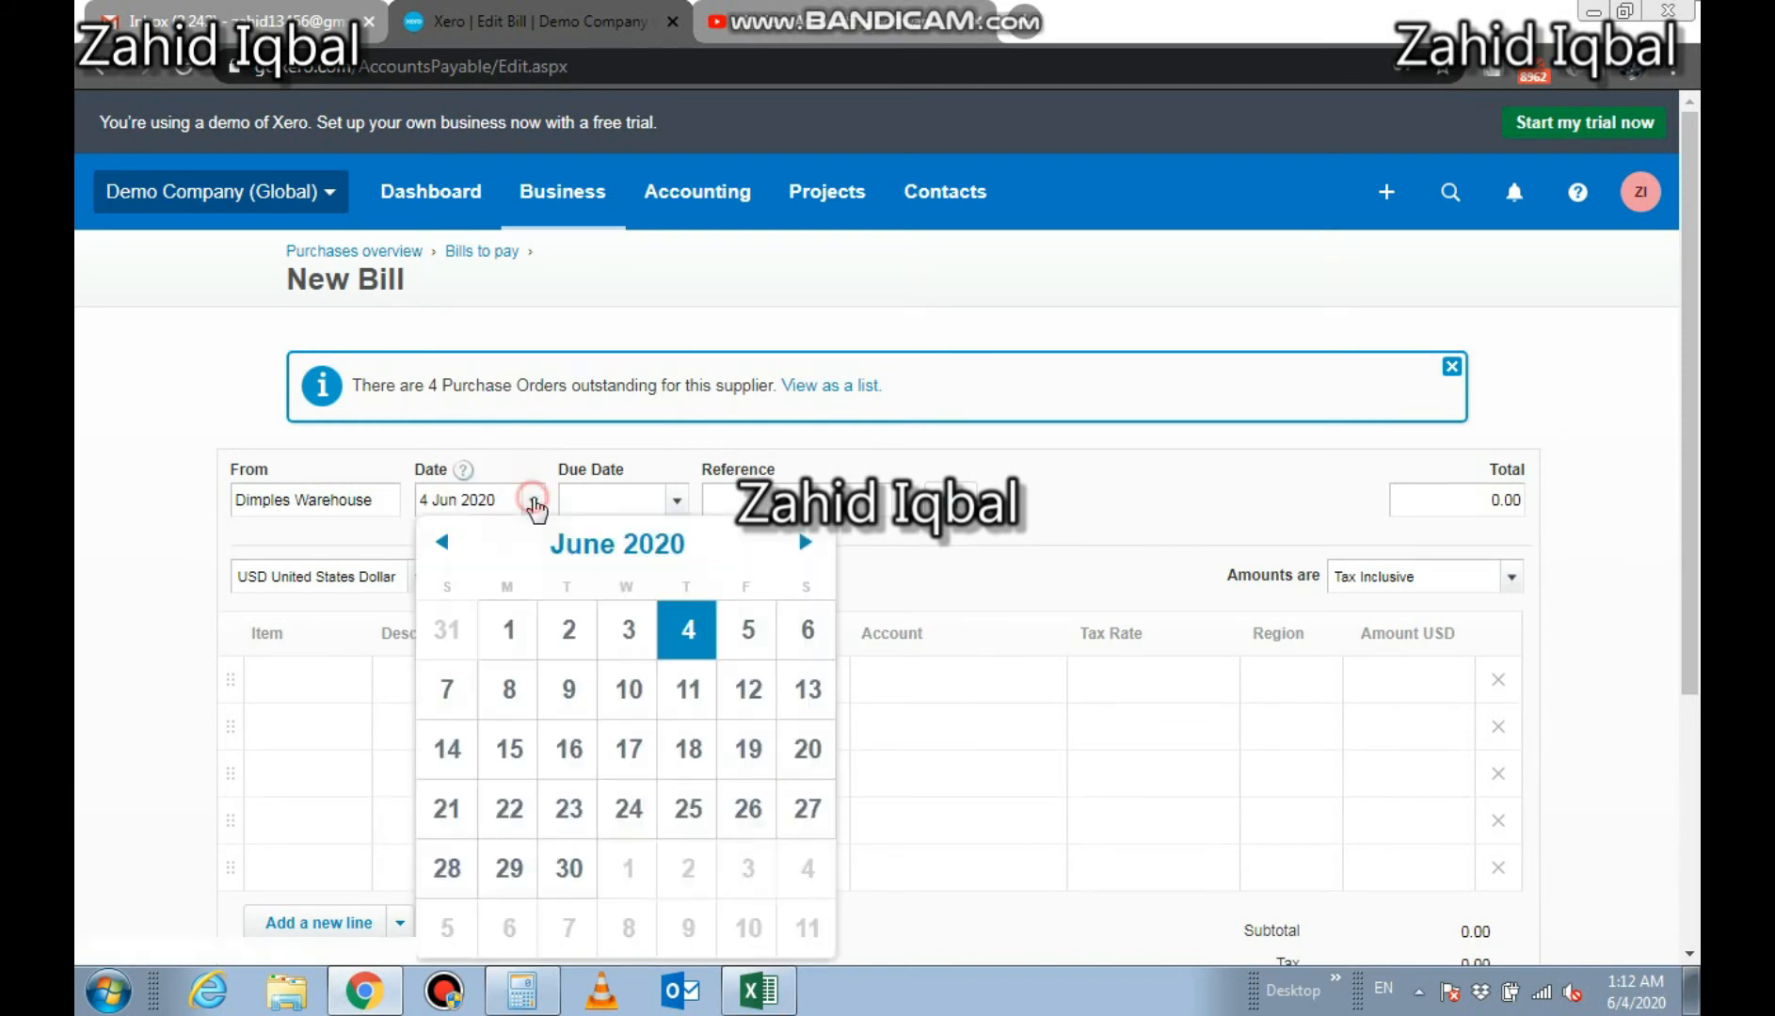
pyautogui.click(628, 632)
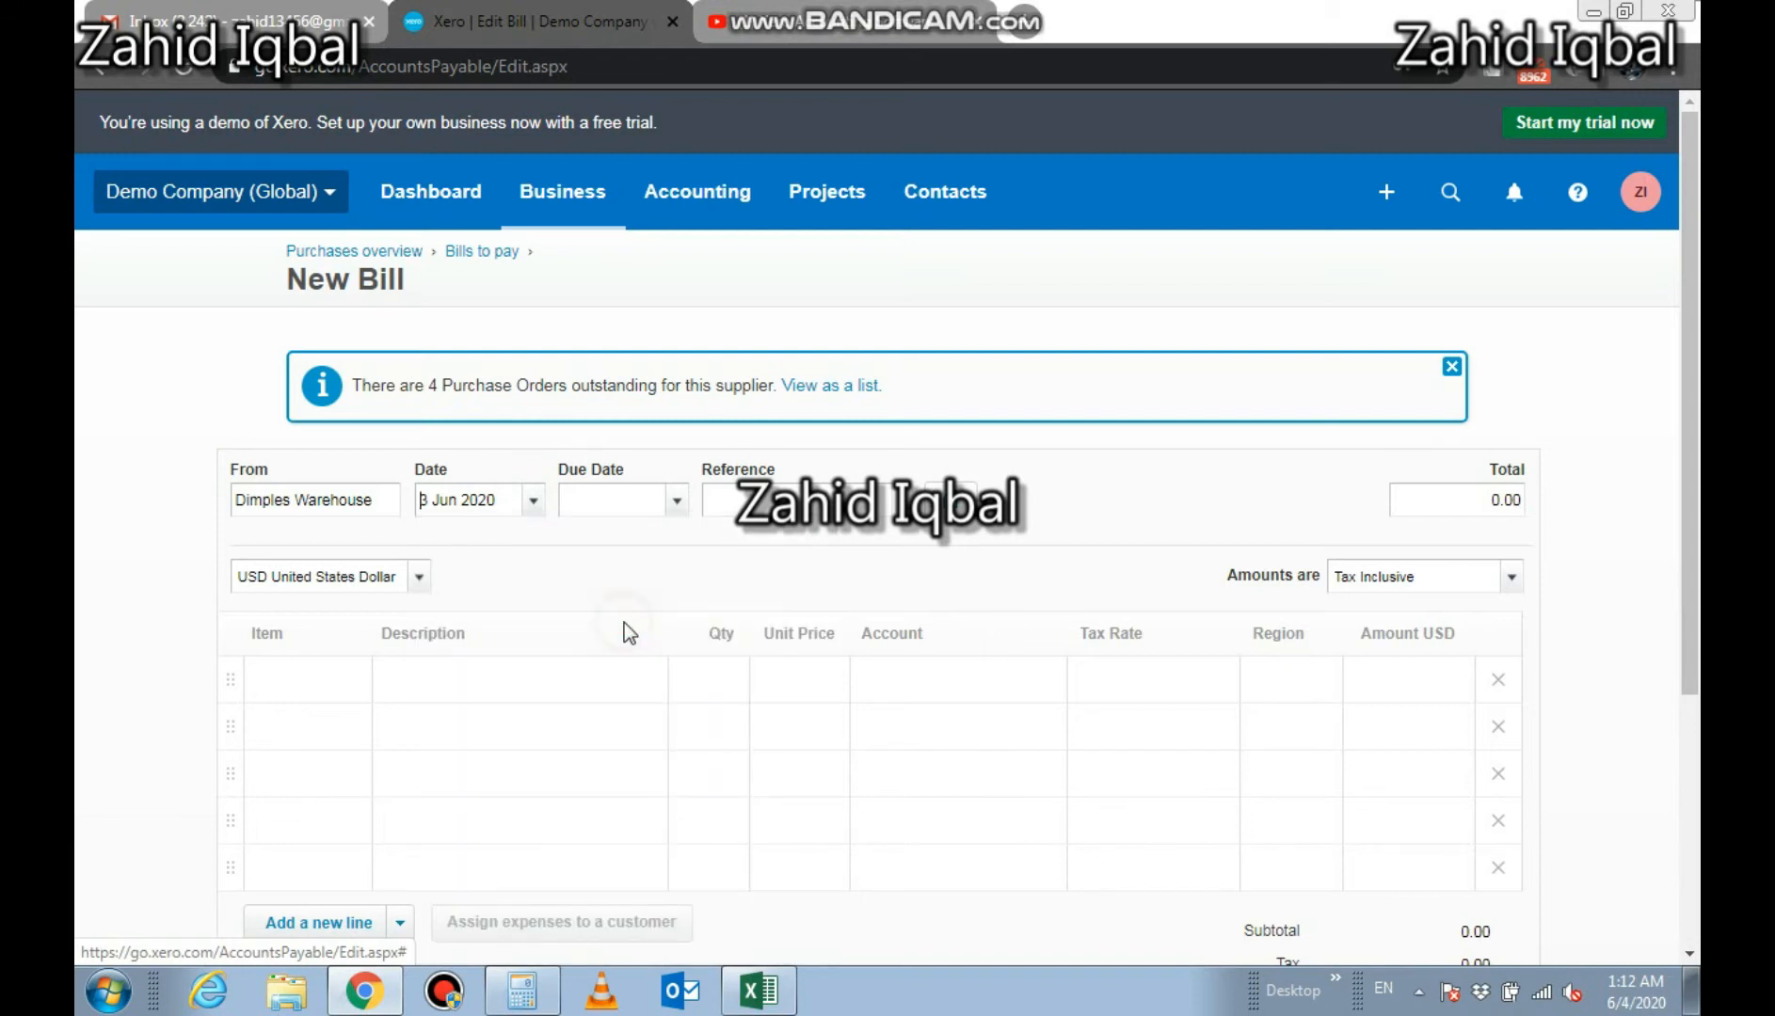
pyautogui.click(677, 501)
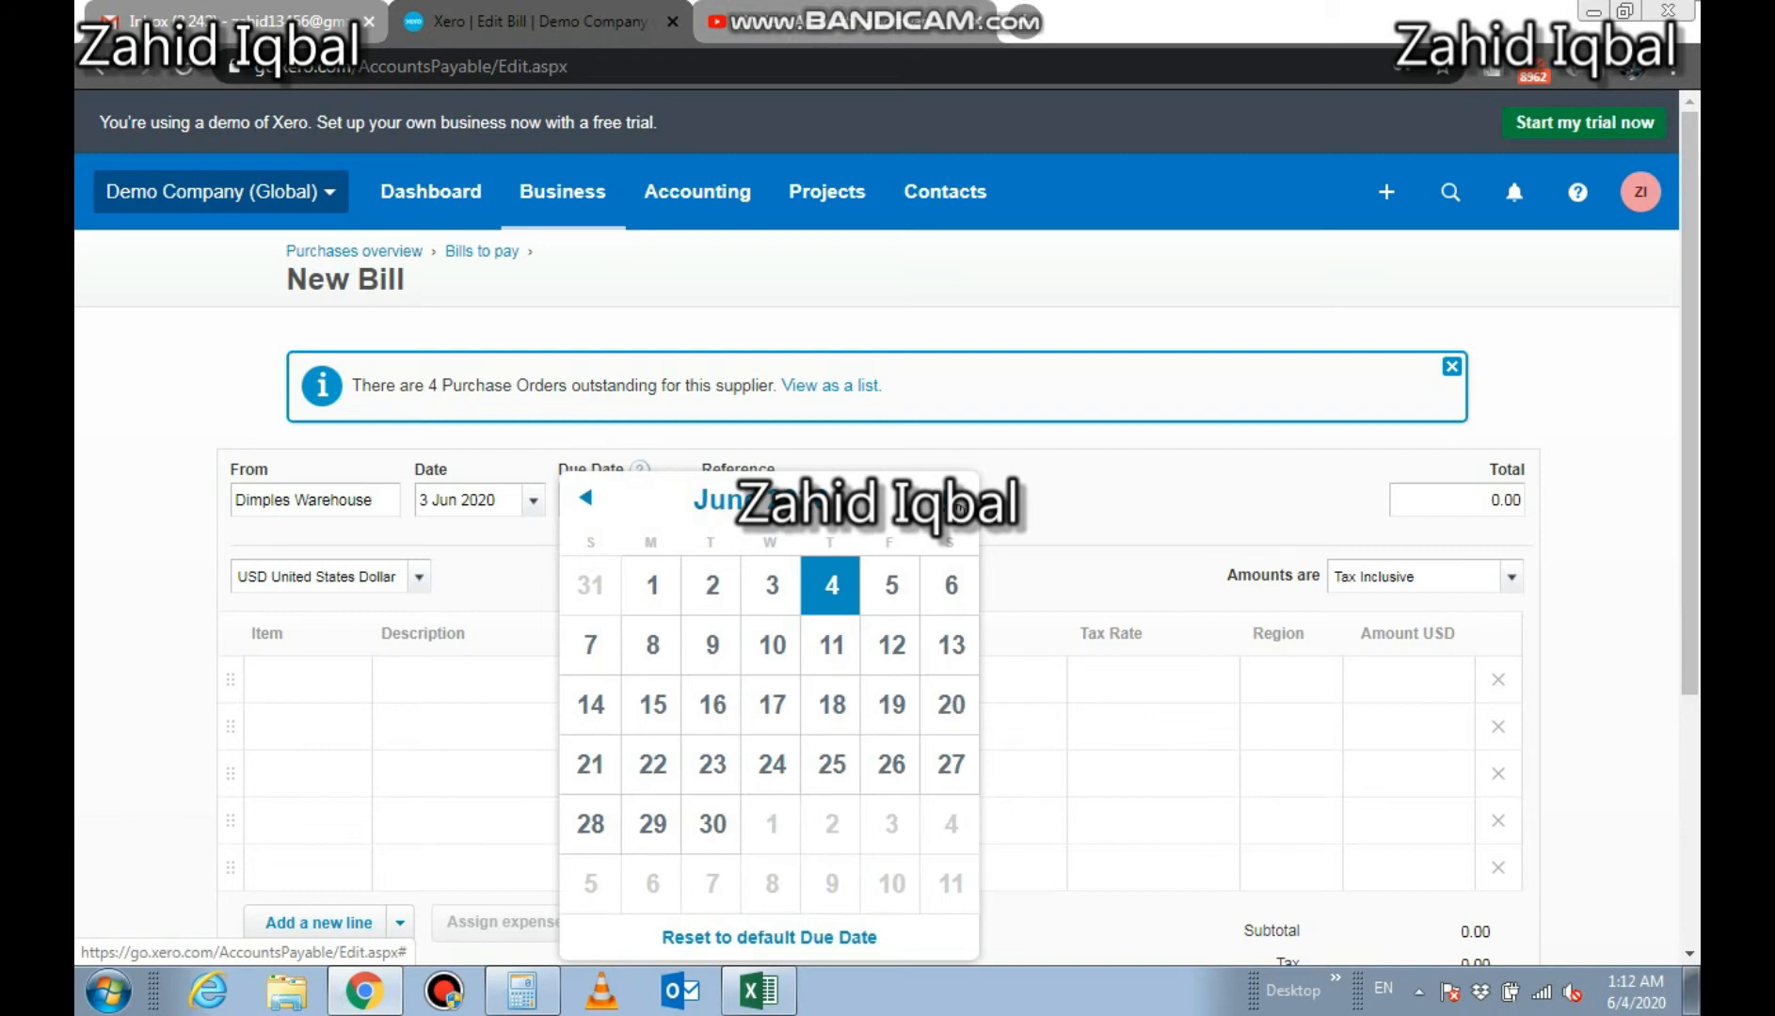
pyautogui.click(959, 508)
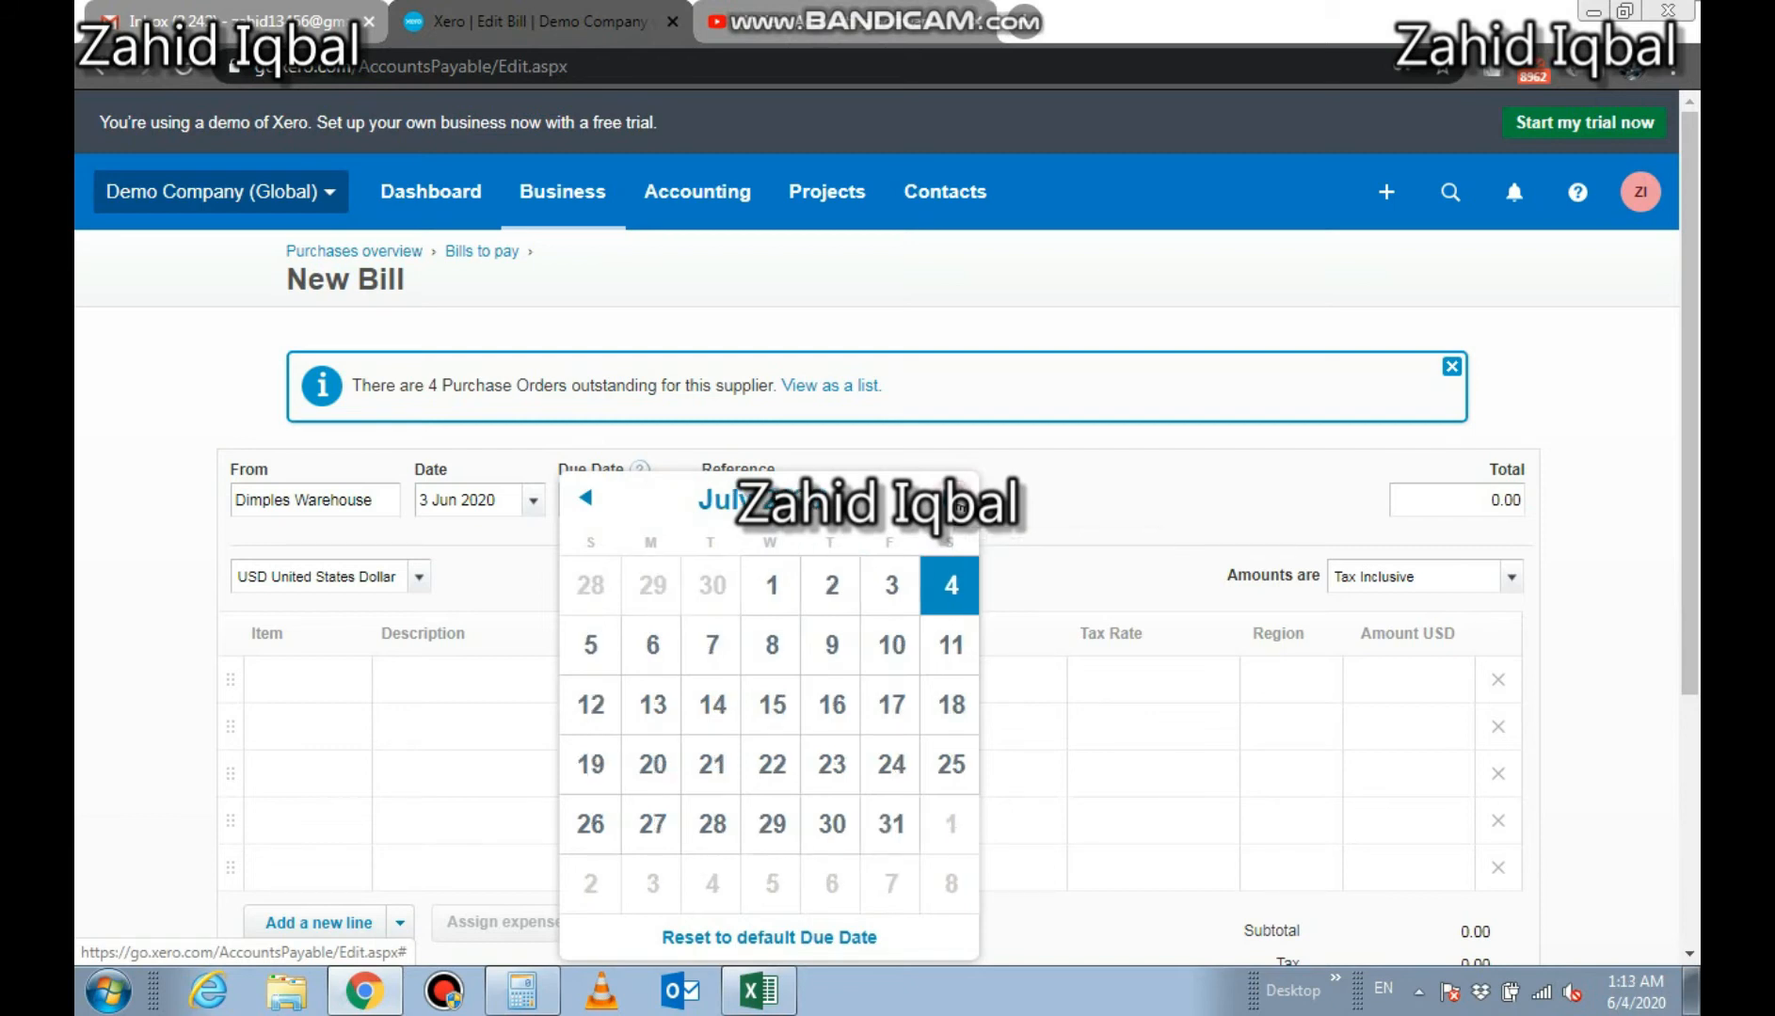
pyautogui.click(892, 589)
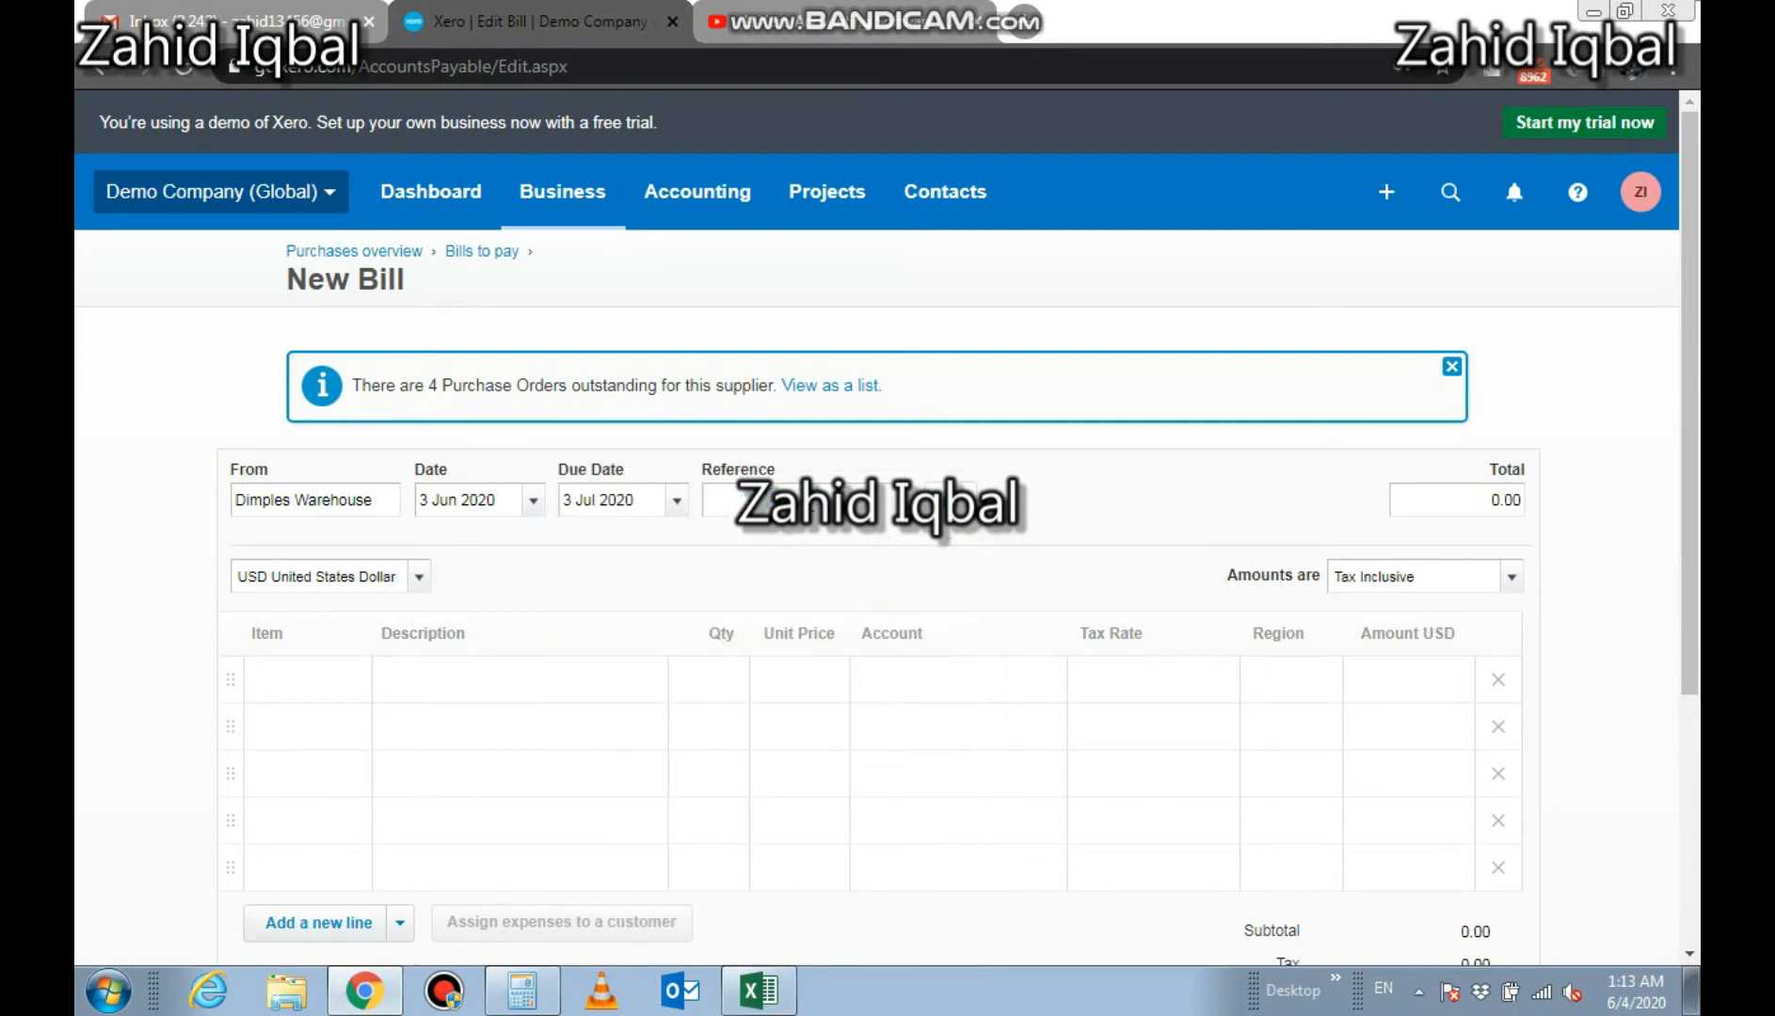
# Enter the reference Khalid and add the item TSL - Black T-Shirt Large Black on the first line
pyautogui.write('Khalid')
pyautogui.scroll(-2, 1690, 405)
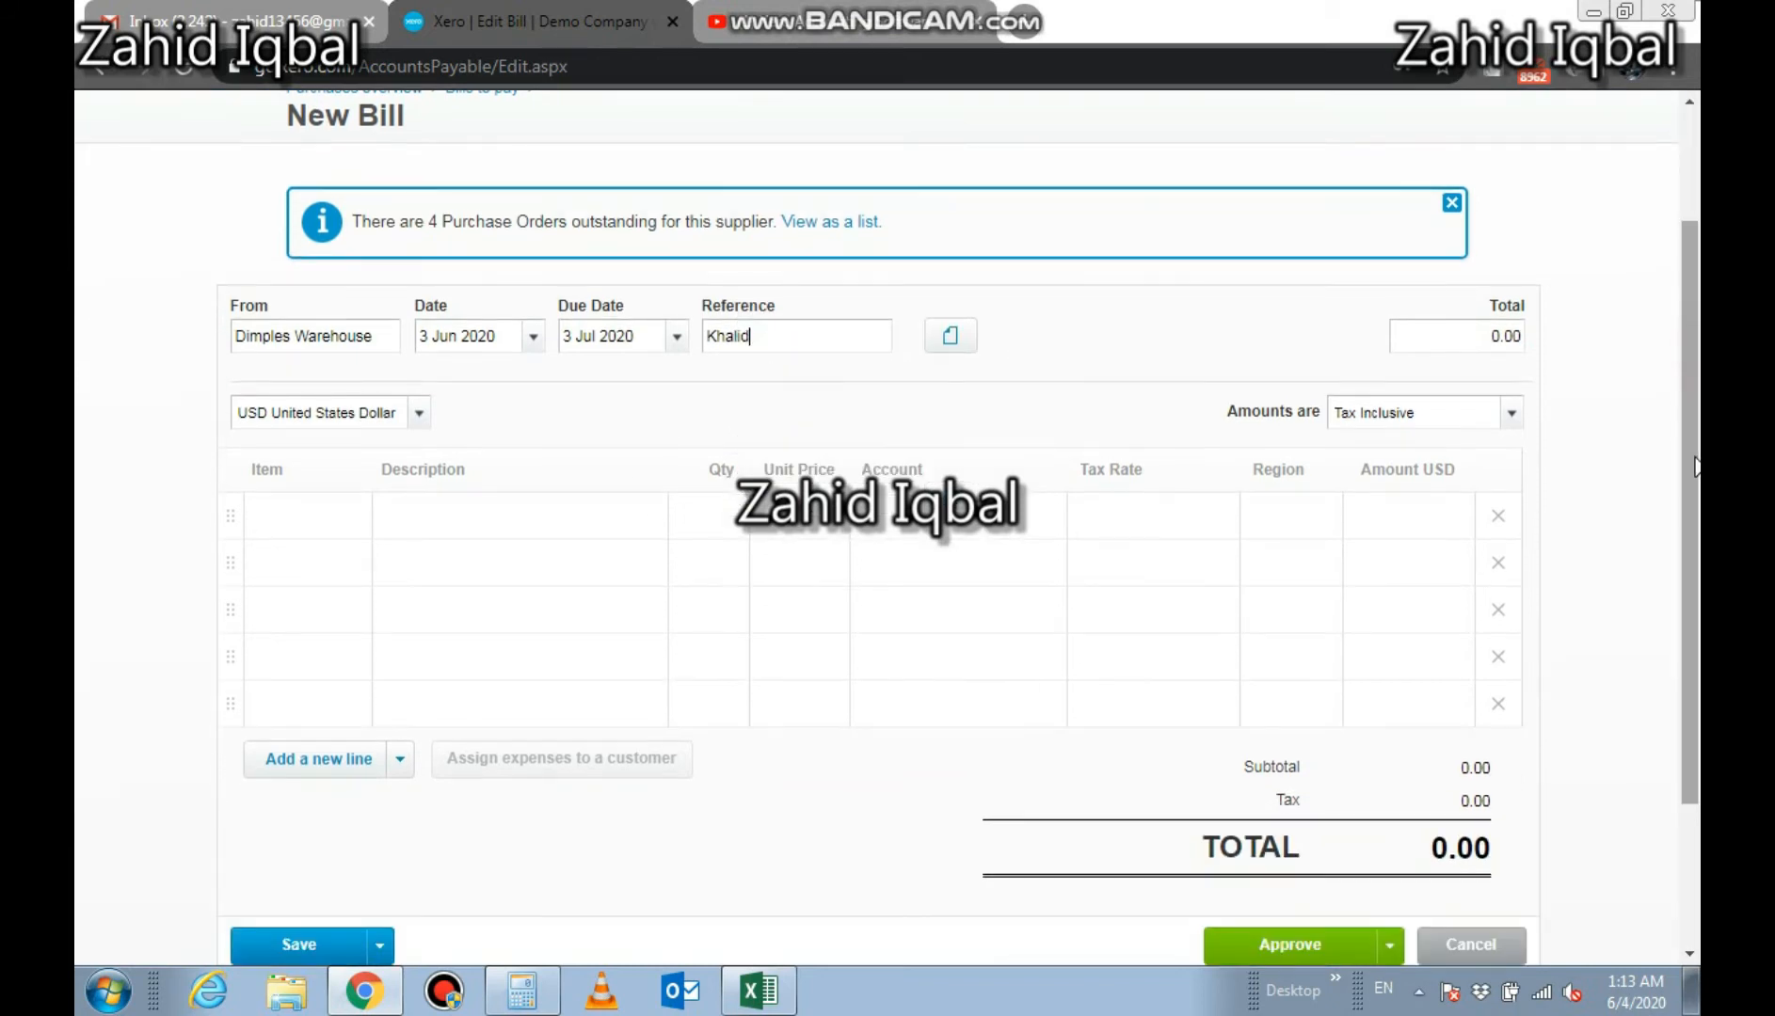
pyautogui.click(293, 517)
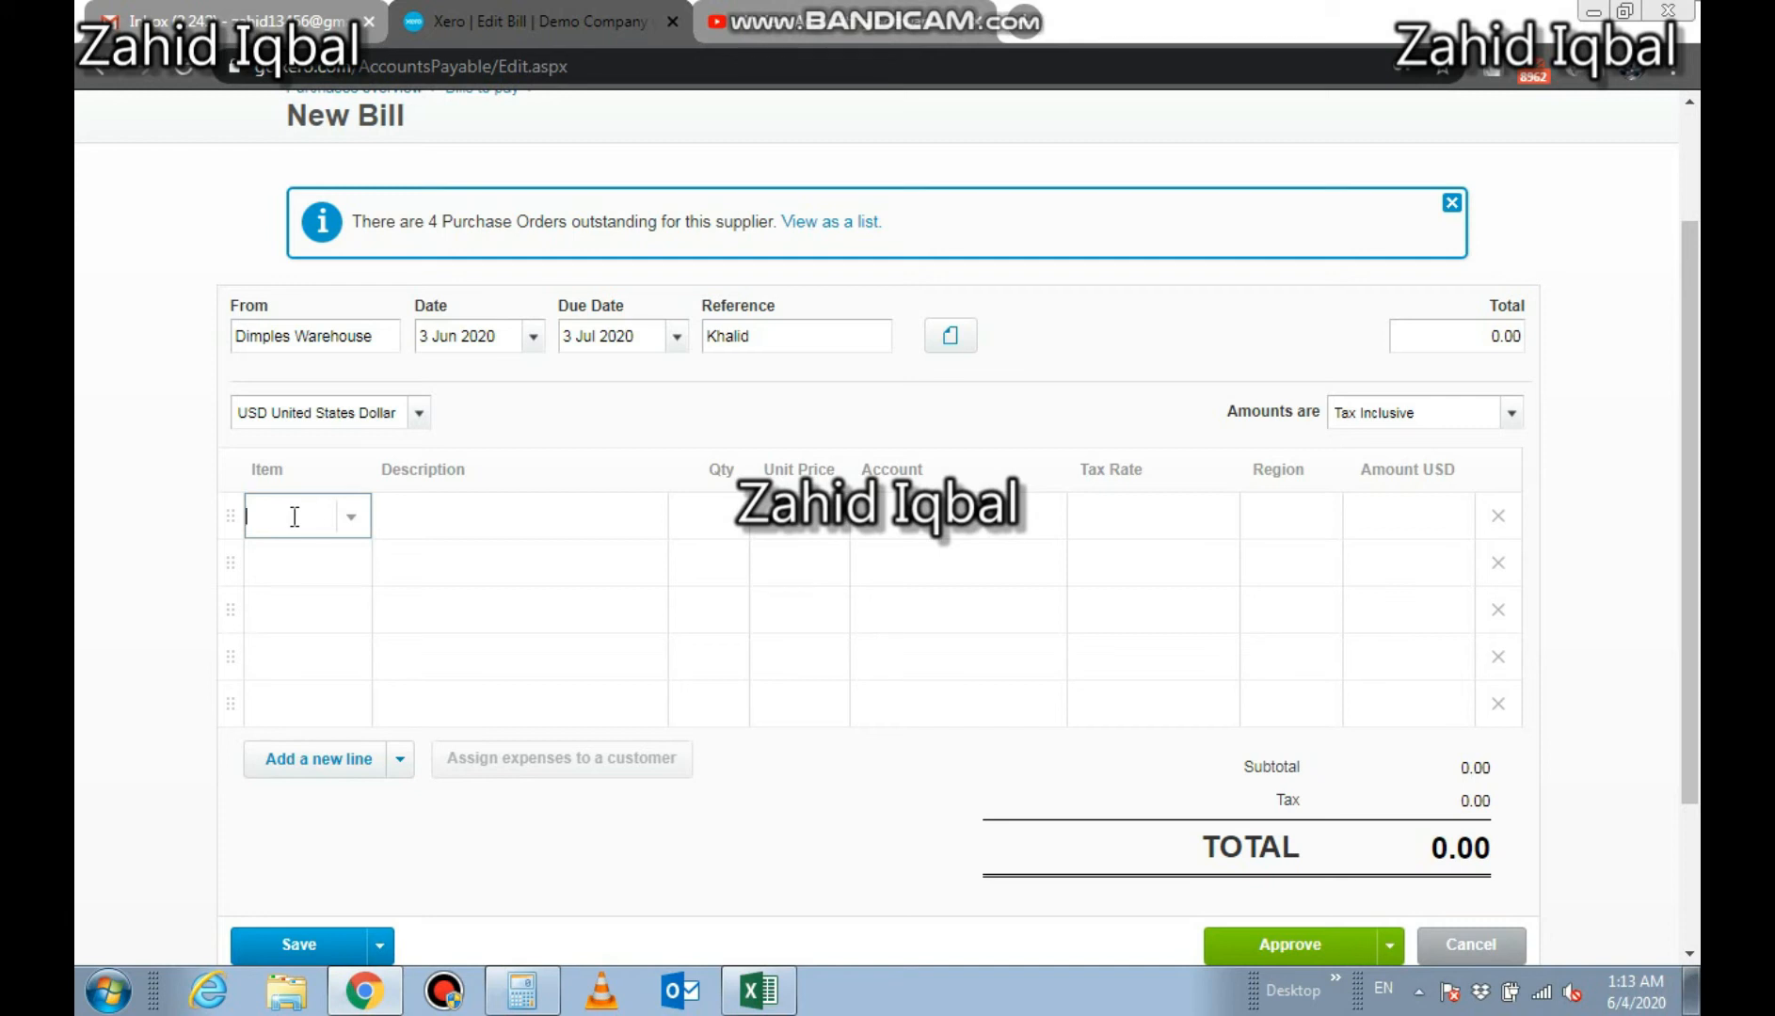
pyautogui.write('shi')
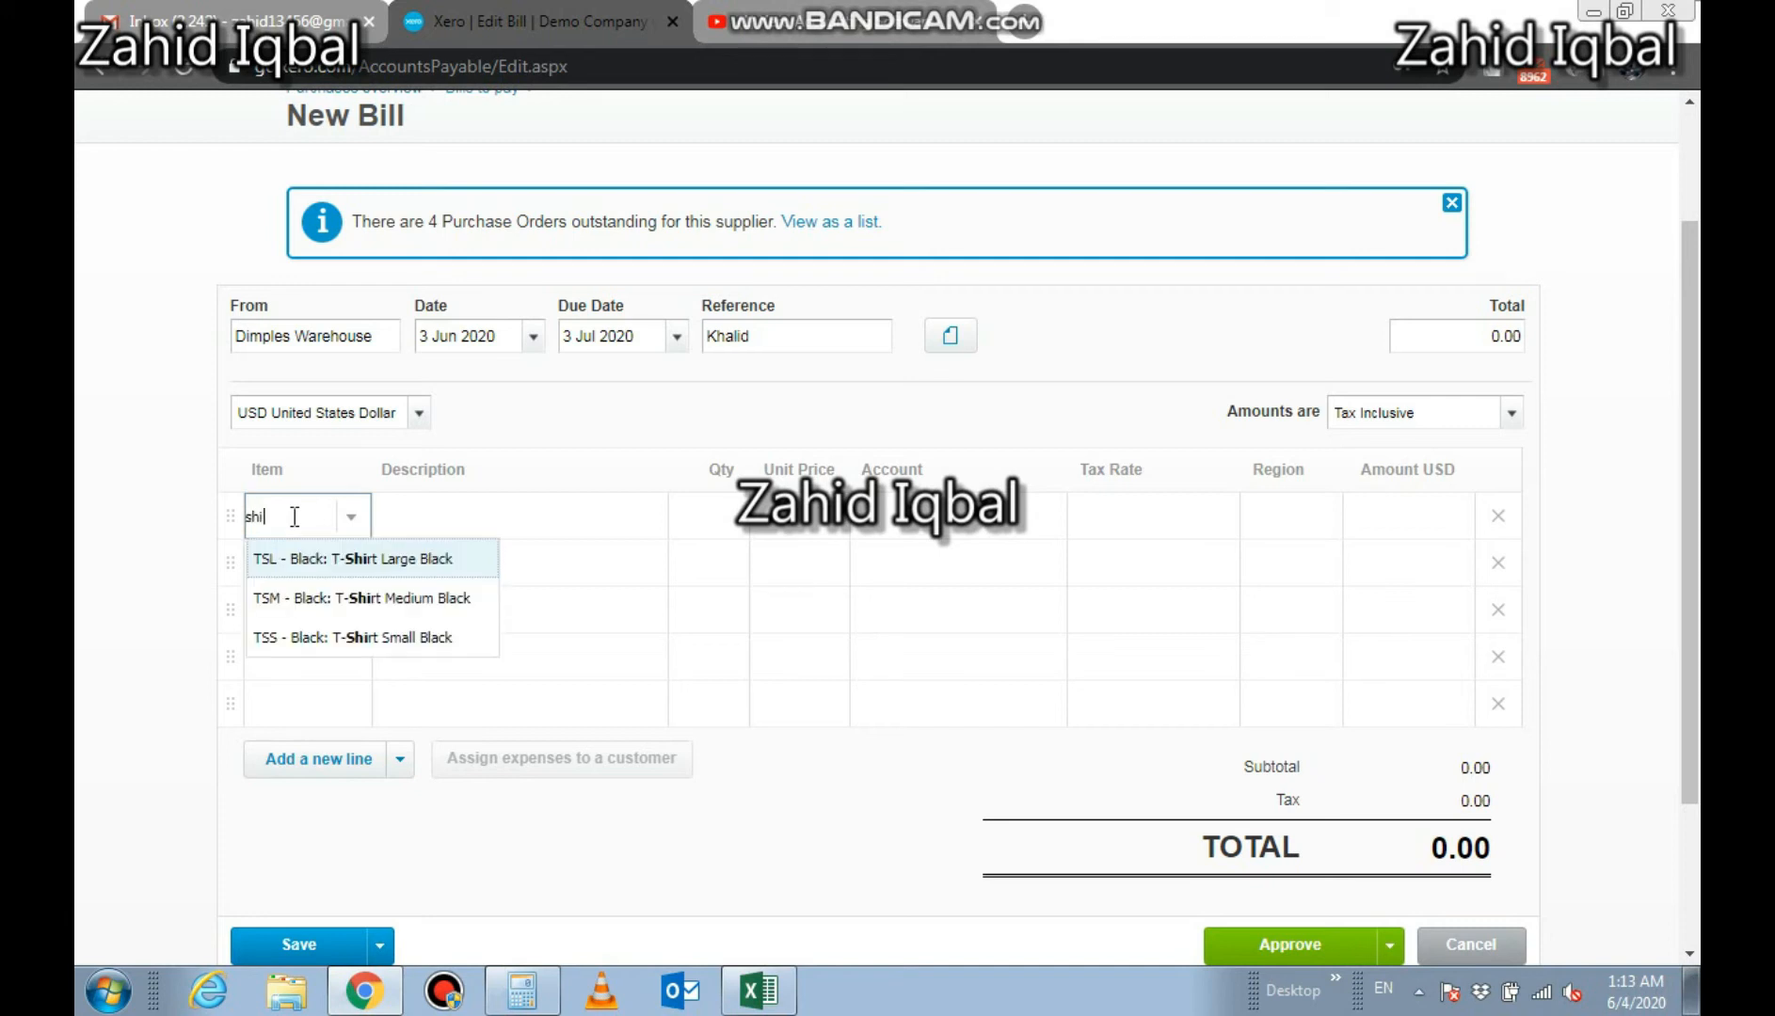
pyautogui.click(318, 565)
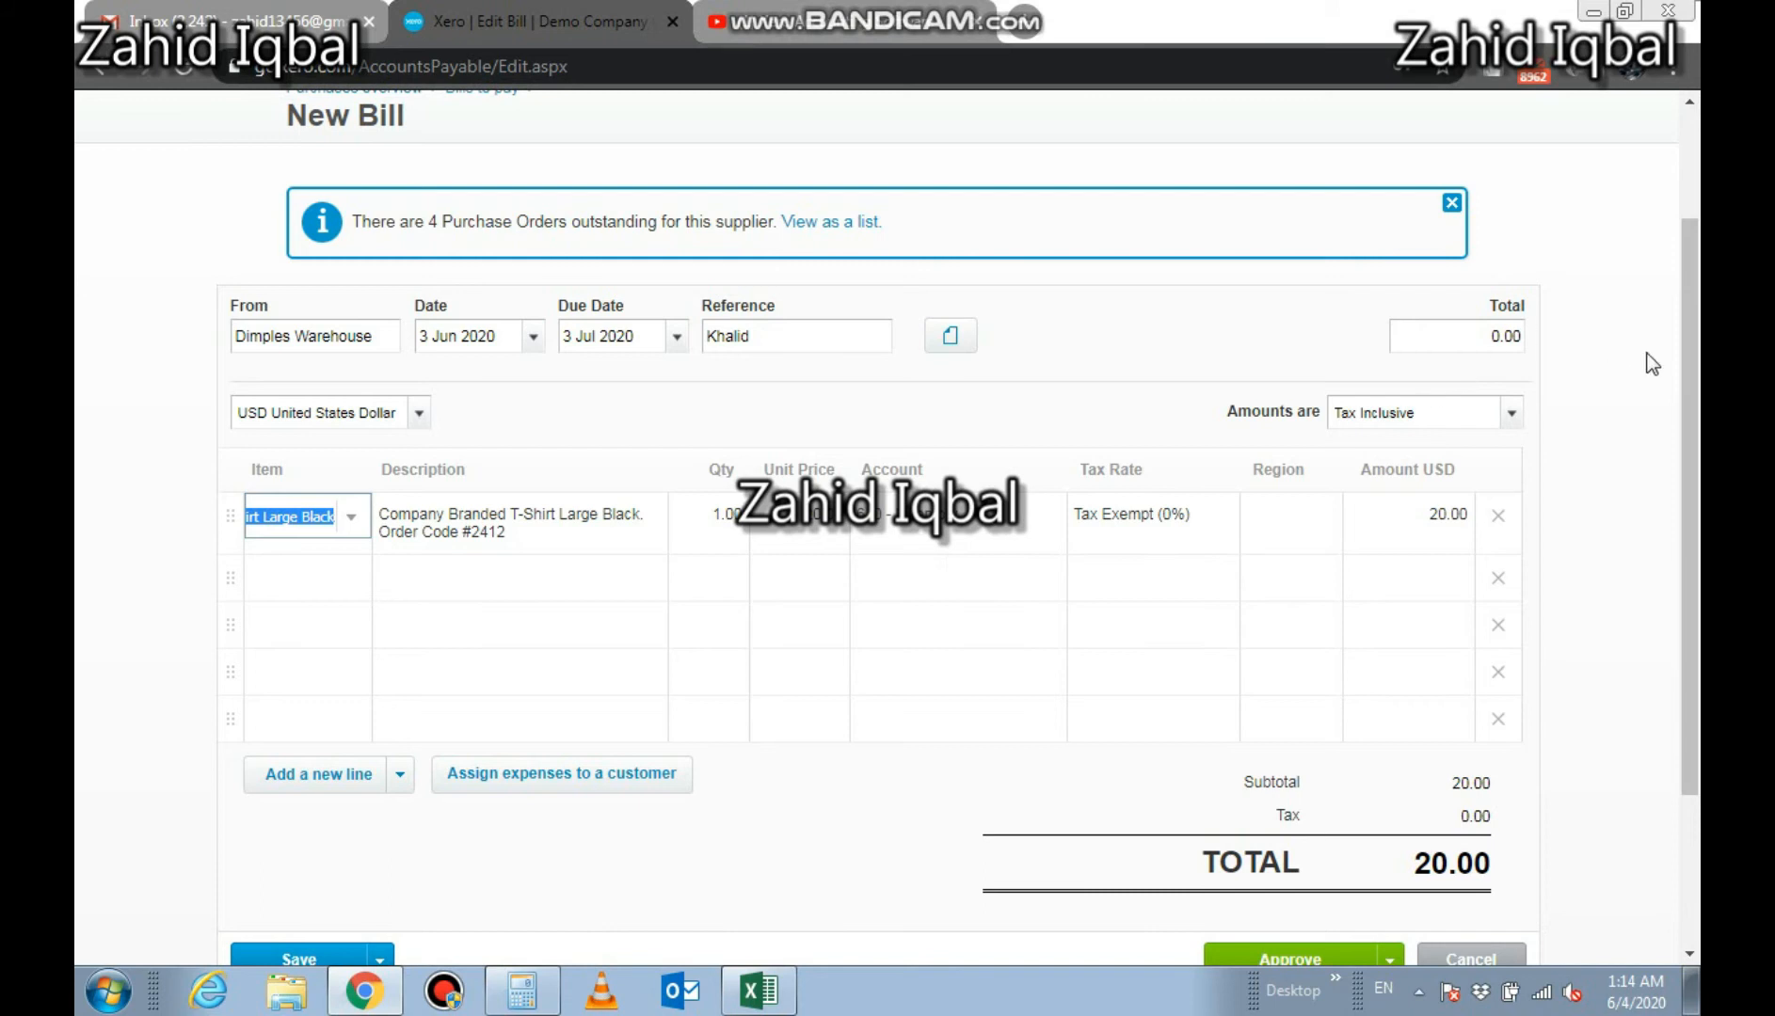
# Approve the bill
pyautogui.moveTo(1698, 376); pyautogui.dragTo(1697, 505)
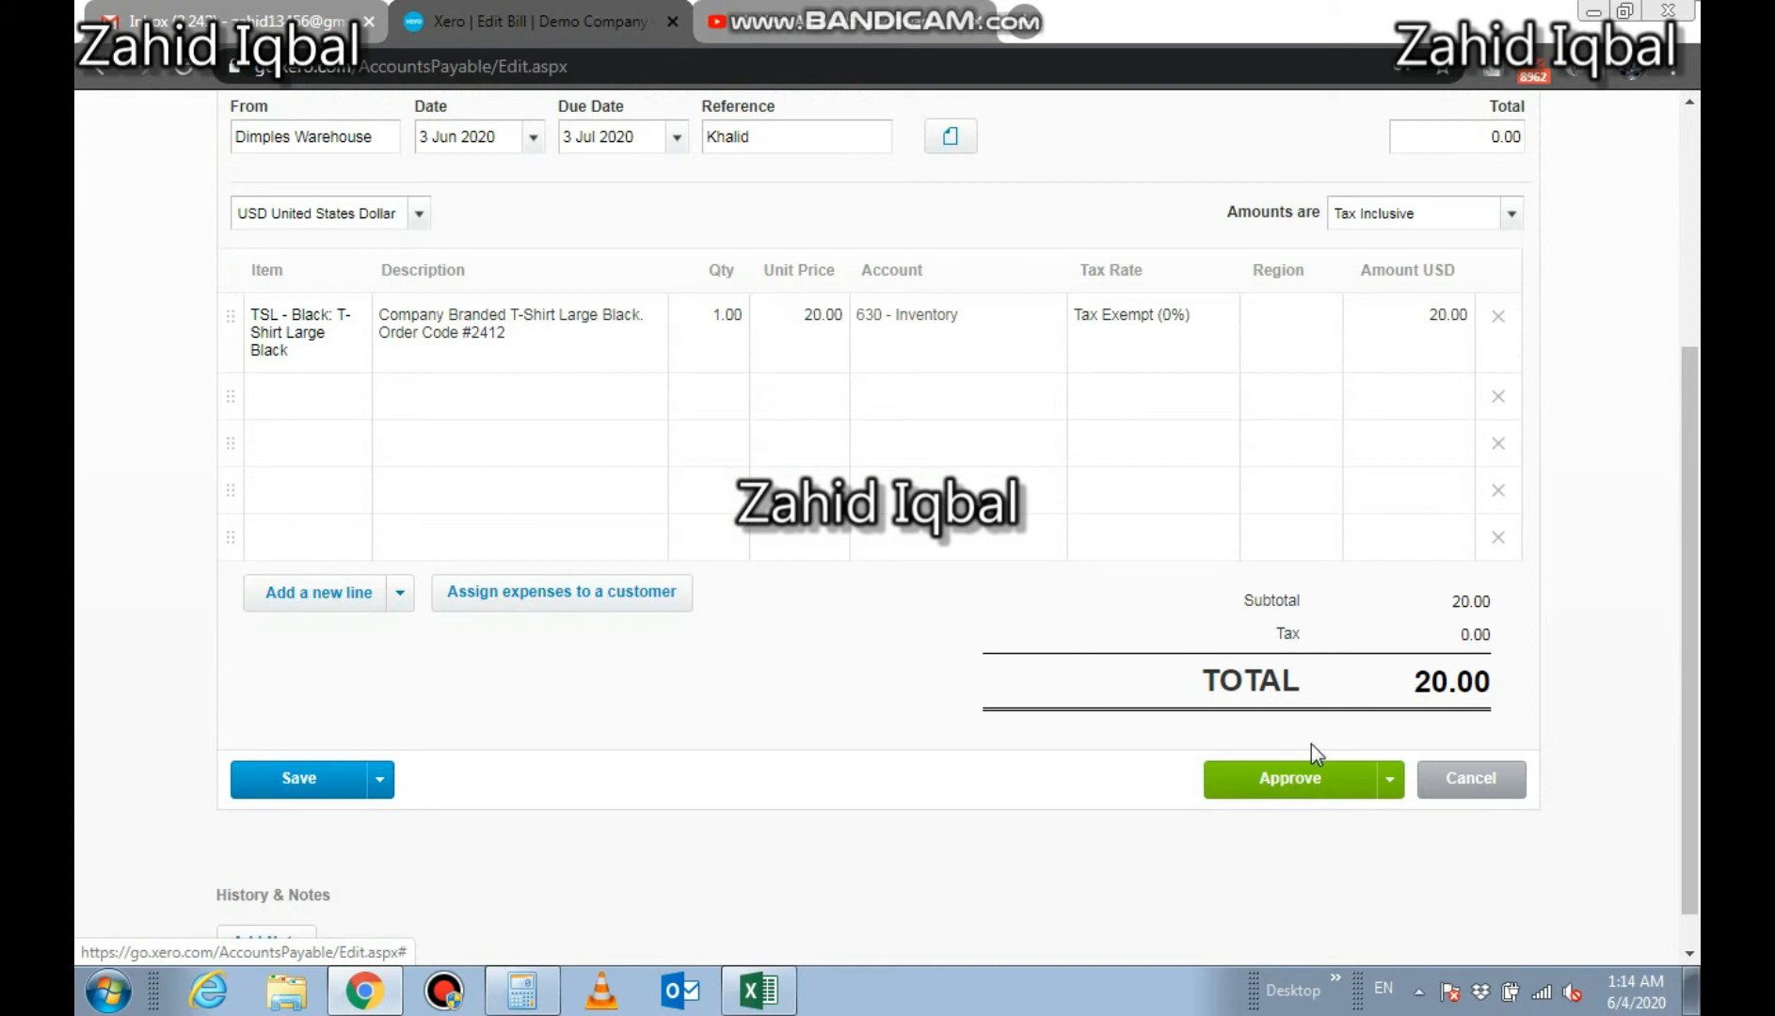
pyautogui.click(1304, 780)
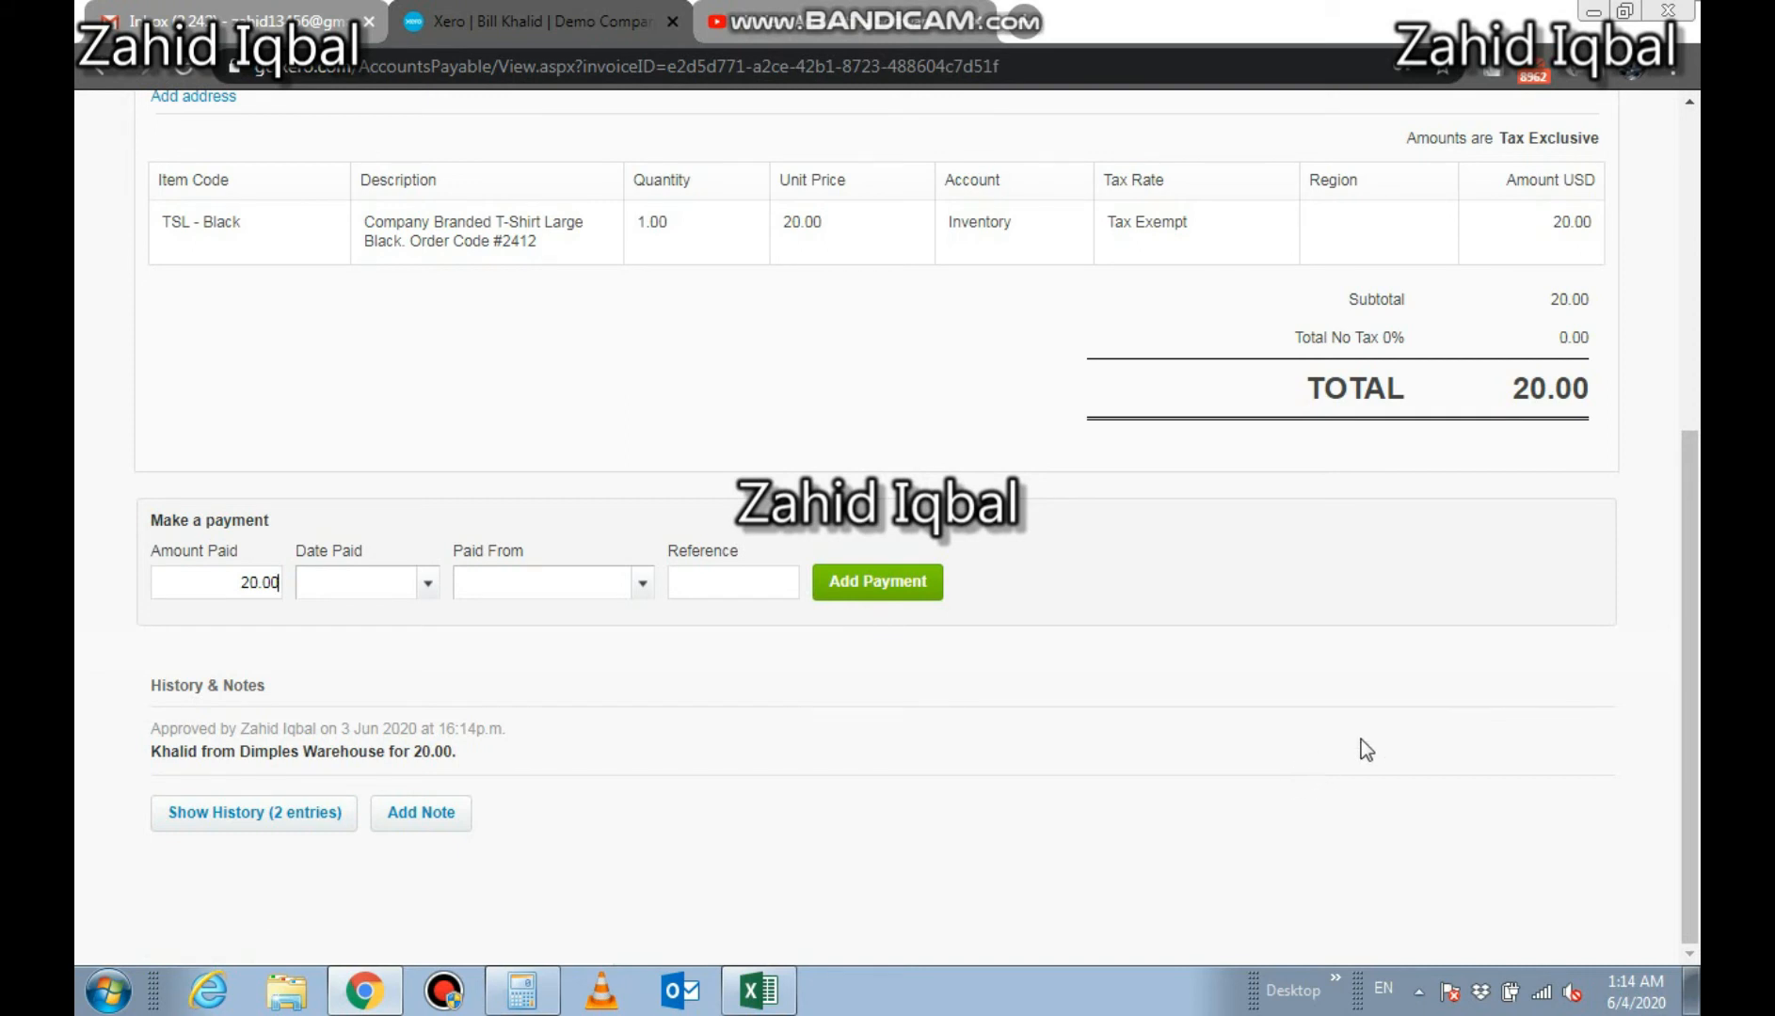
# Open the Balance Sheet report and update it for today's date, 3 Jun 2020
pyautogui.scroll(2, 1680, 570)
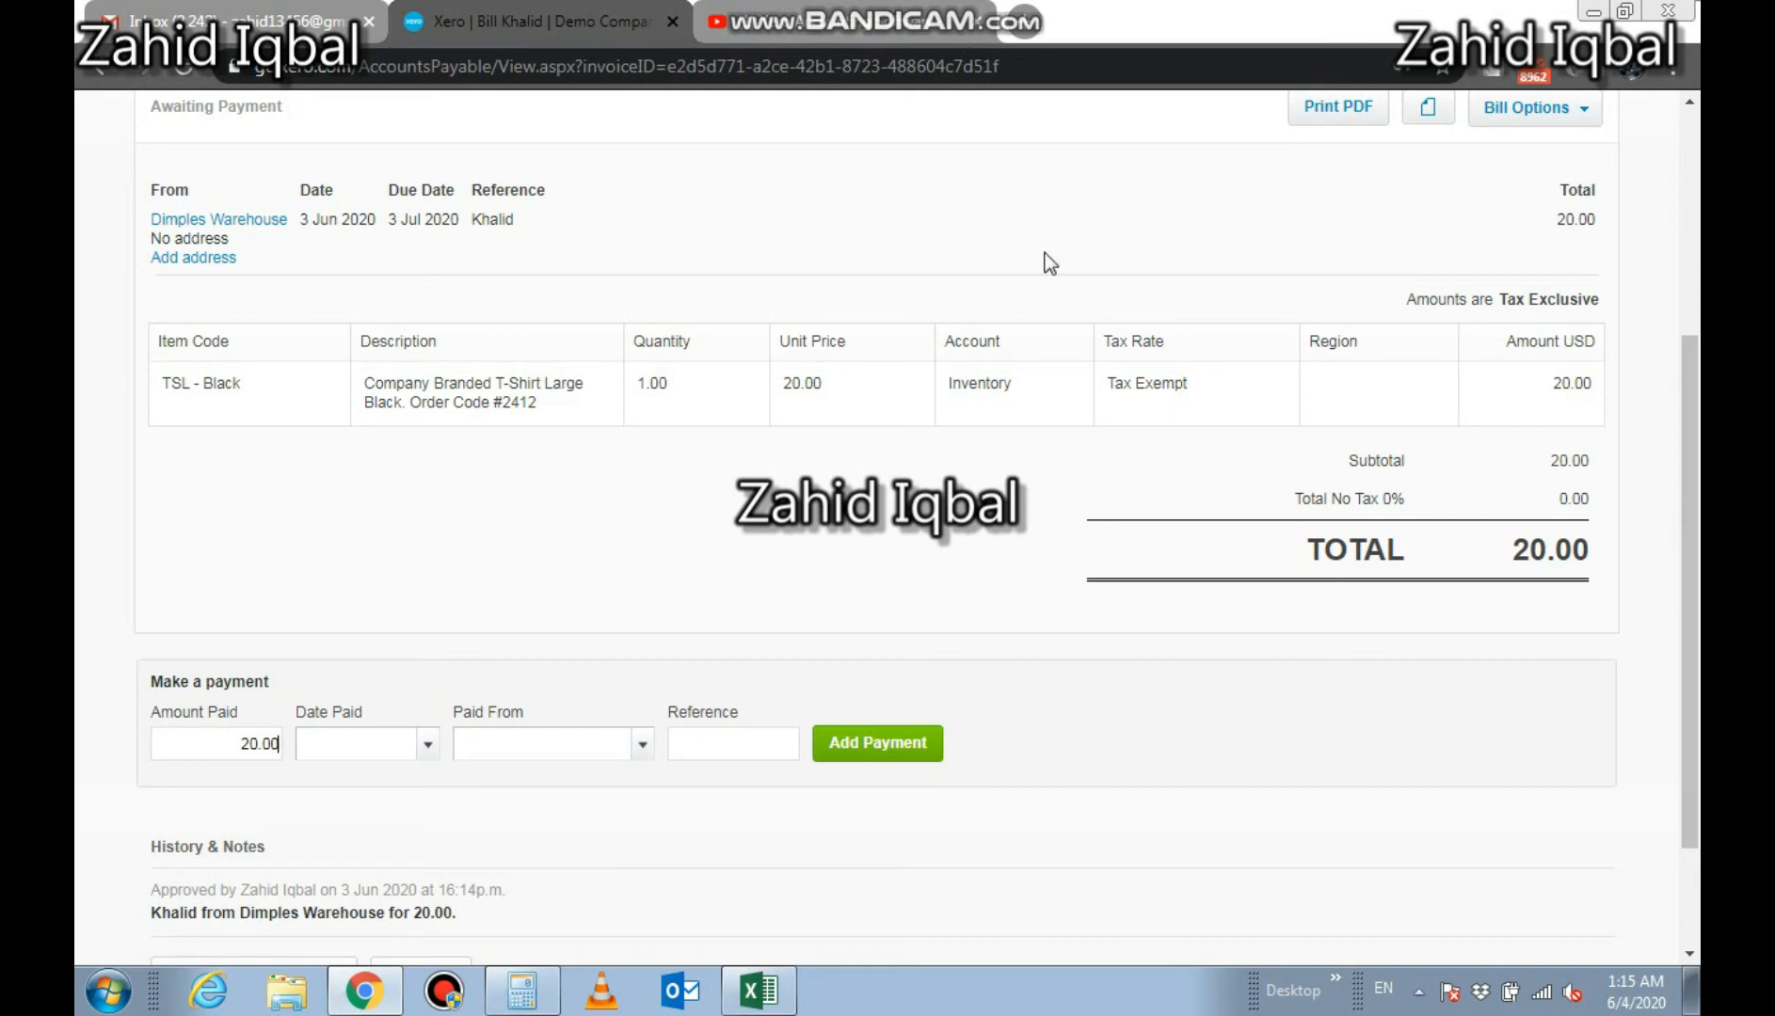
pyautogui.scroll(5, 1632, 268)
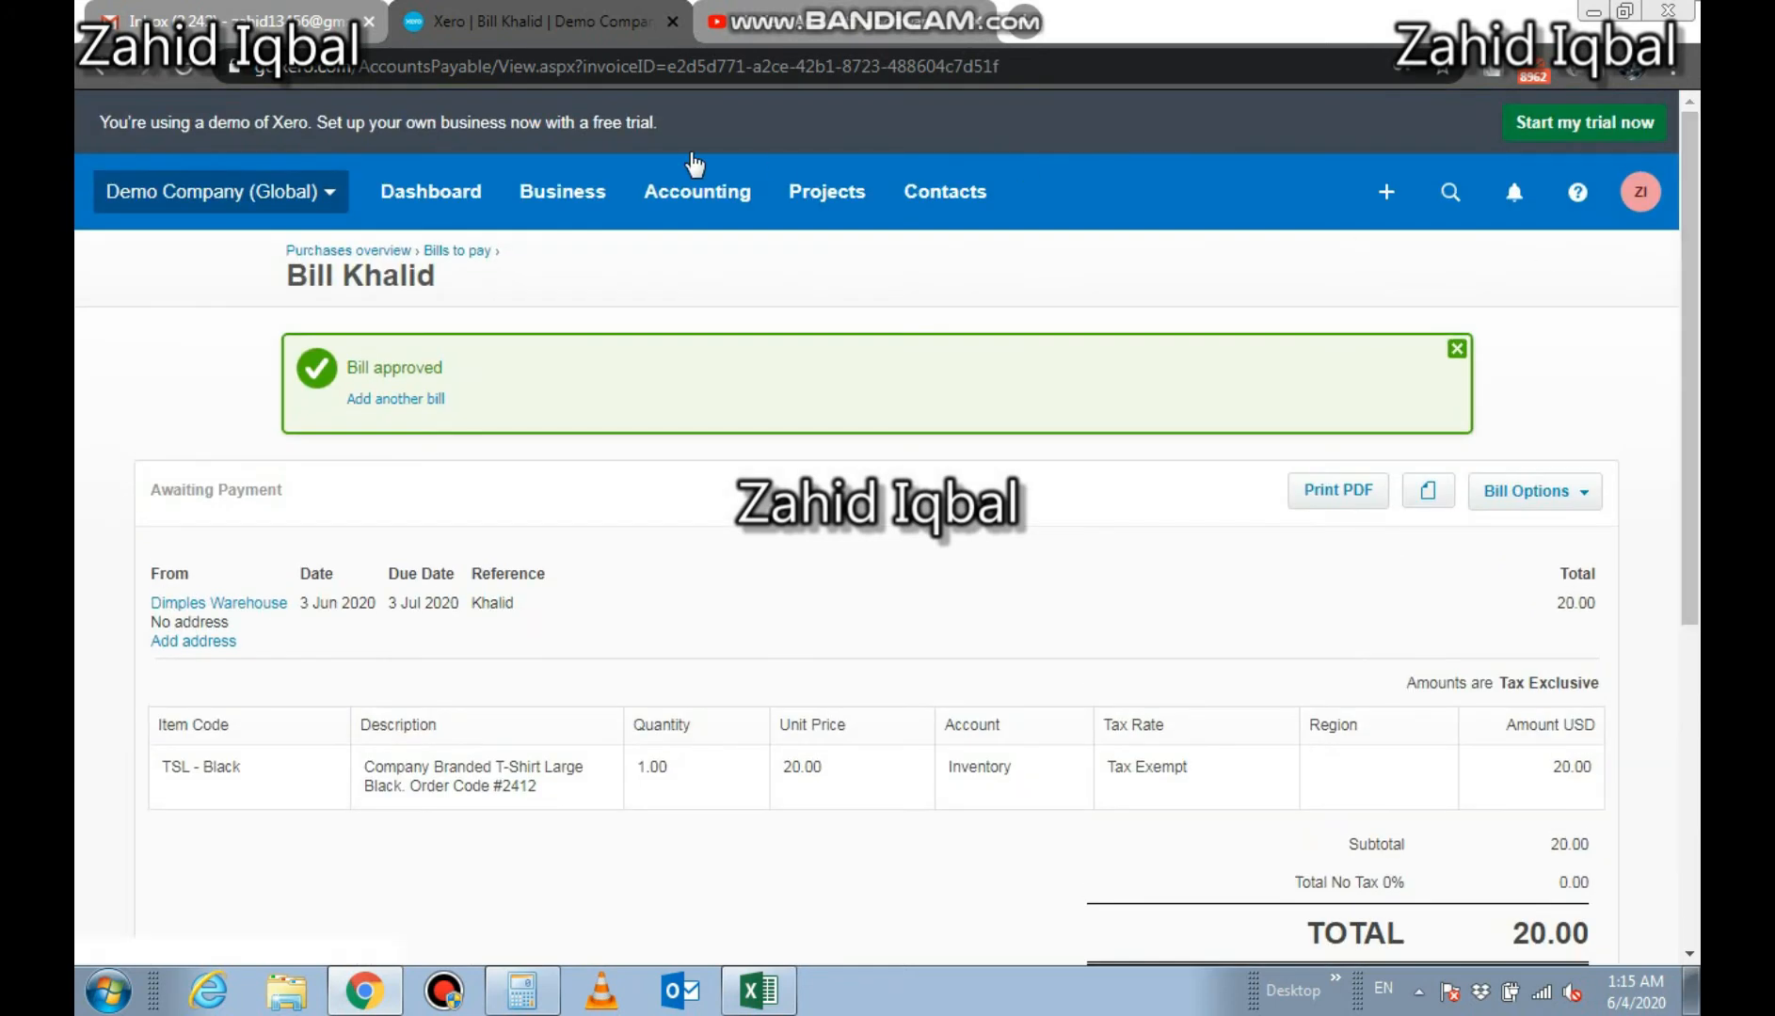
pyautogui.click(697, 204)
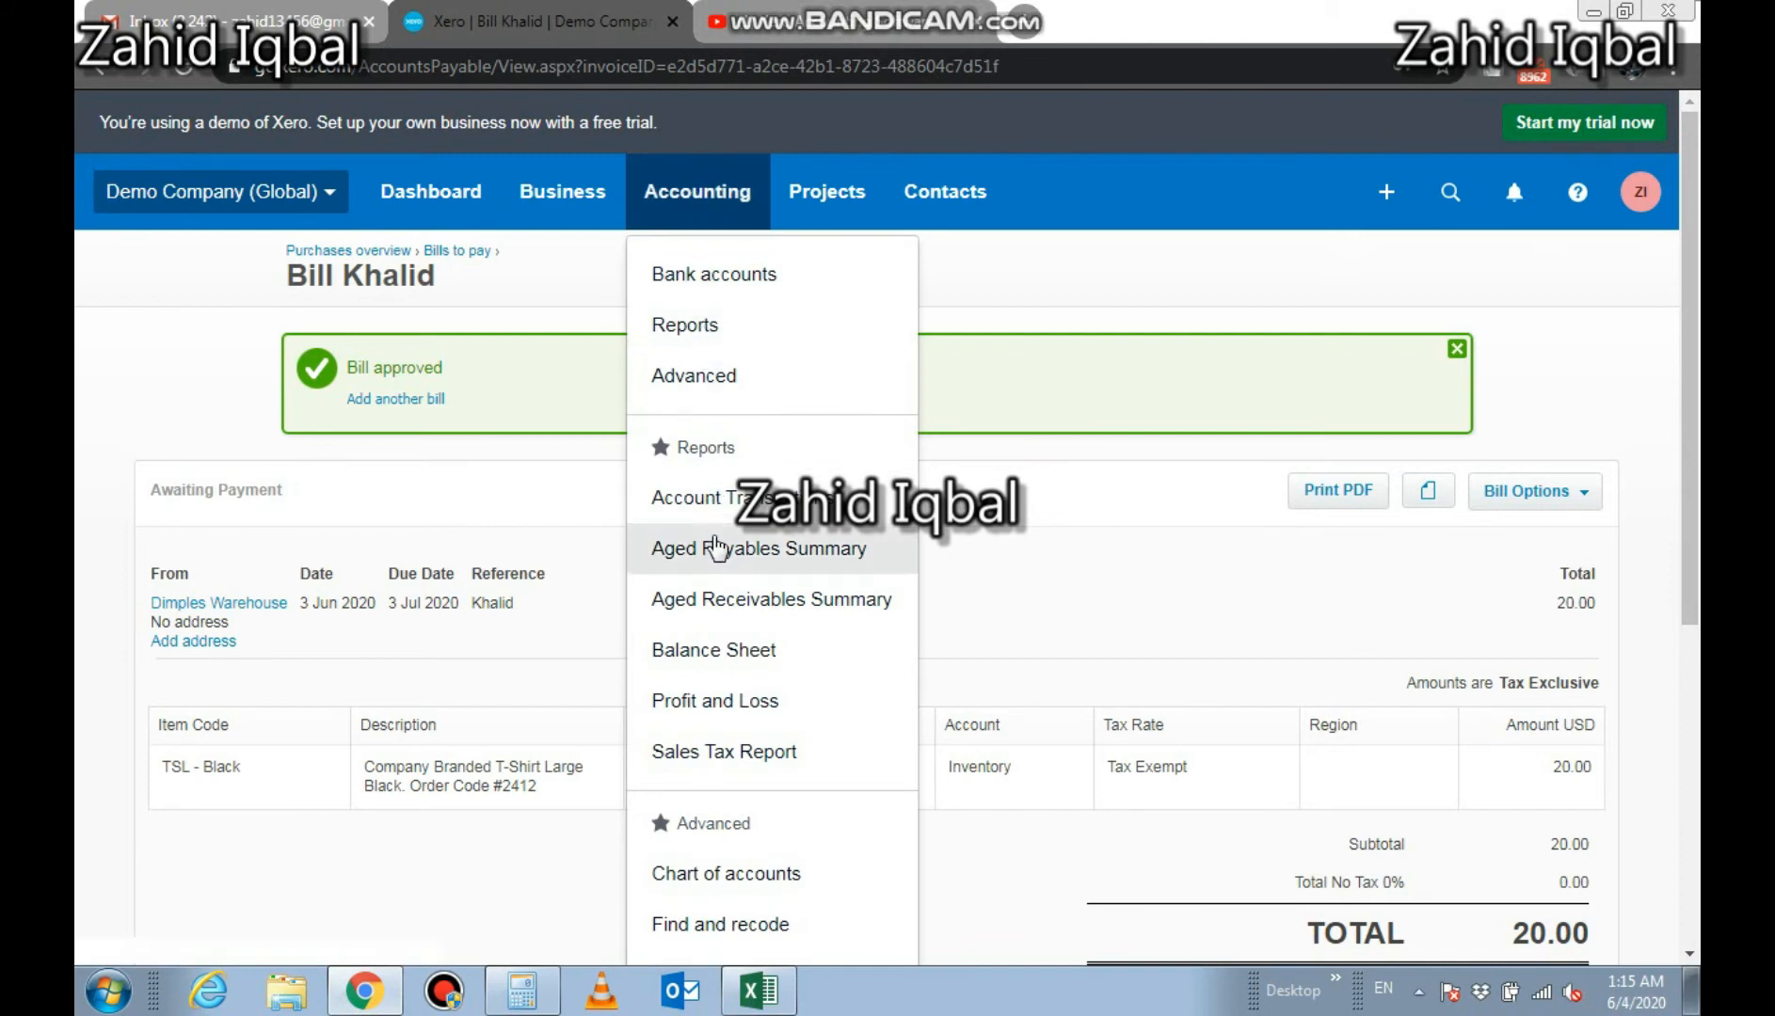
pyautogui.click(722, 647)
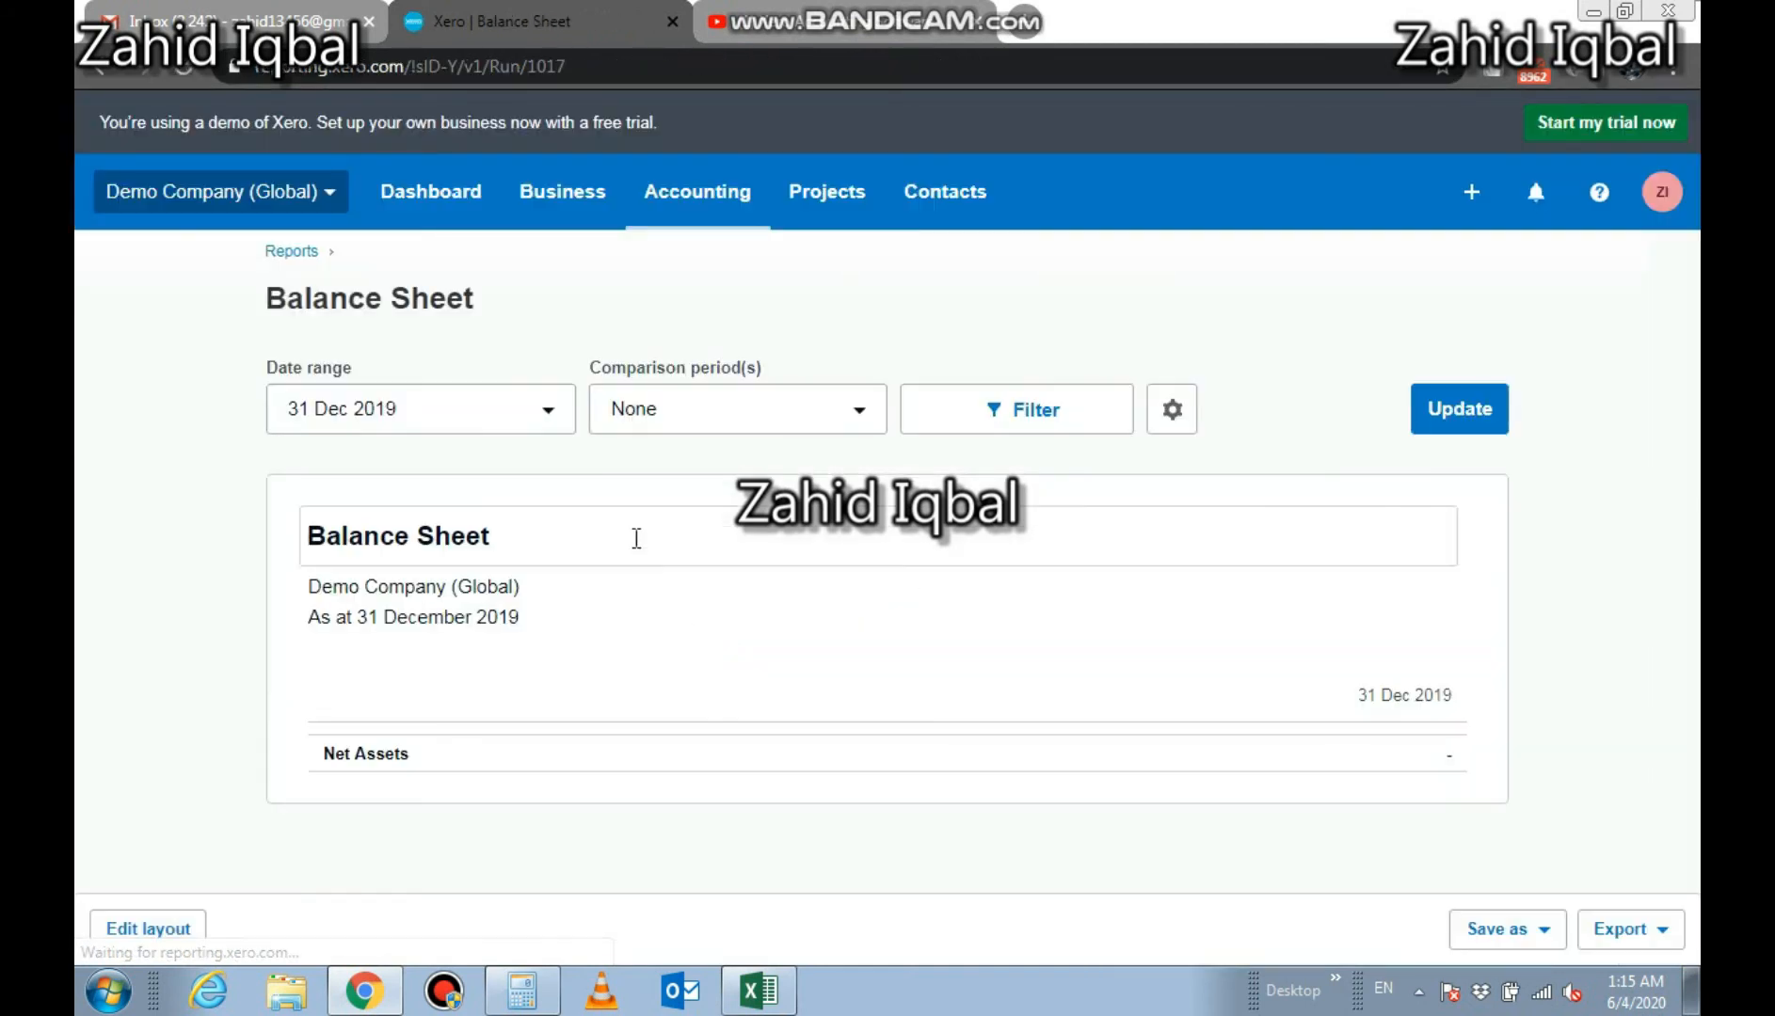
pyautogui.click(543, 424)
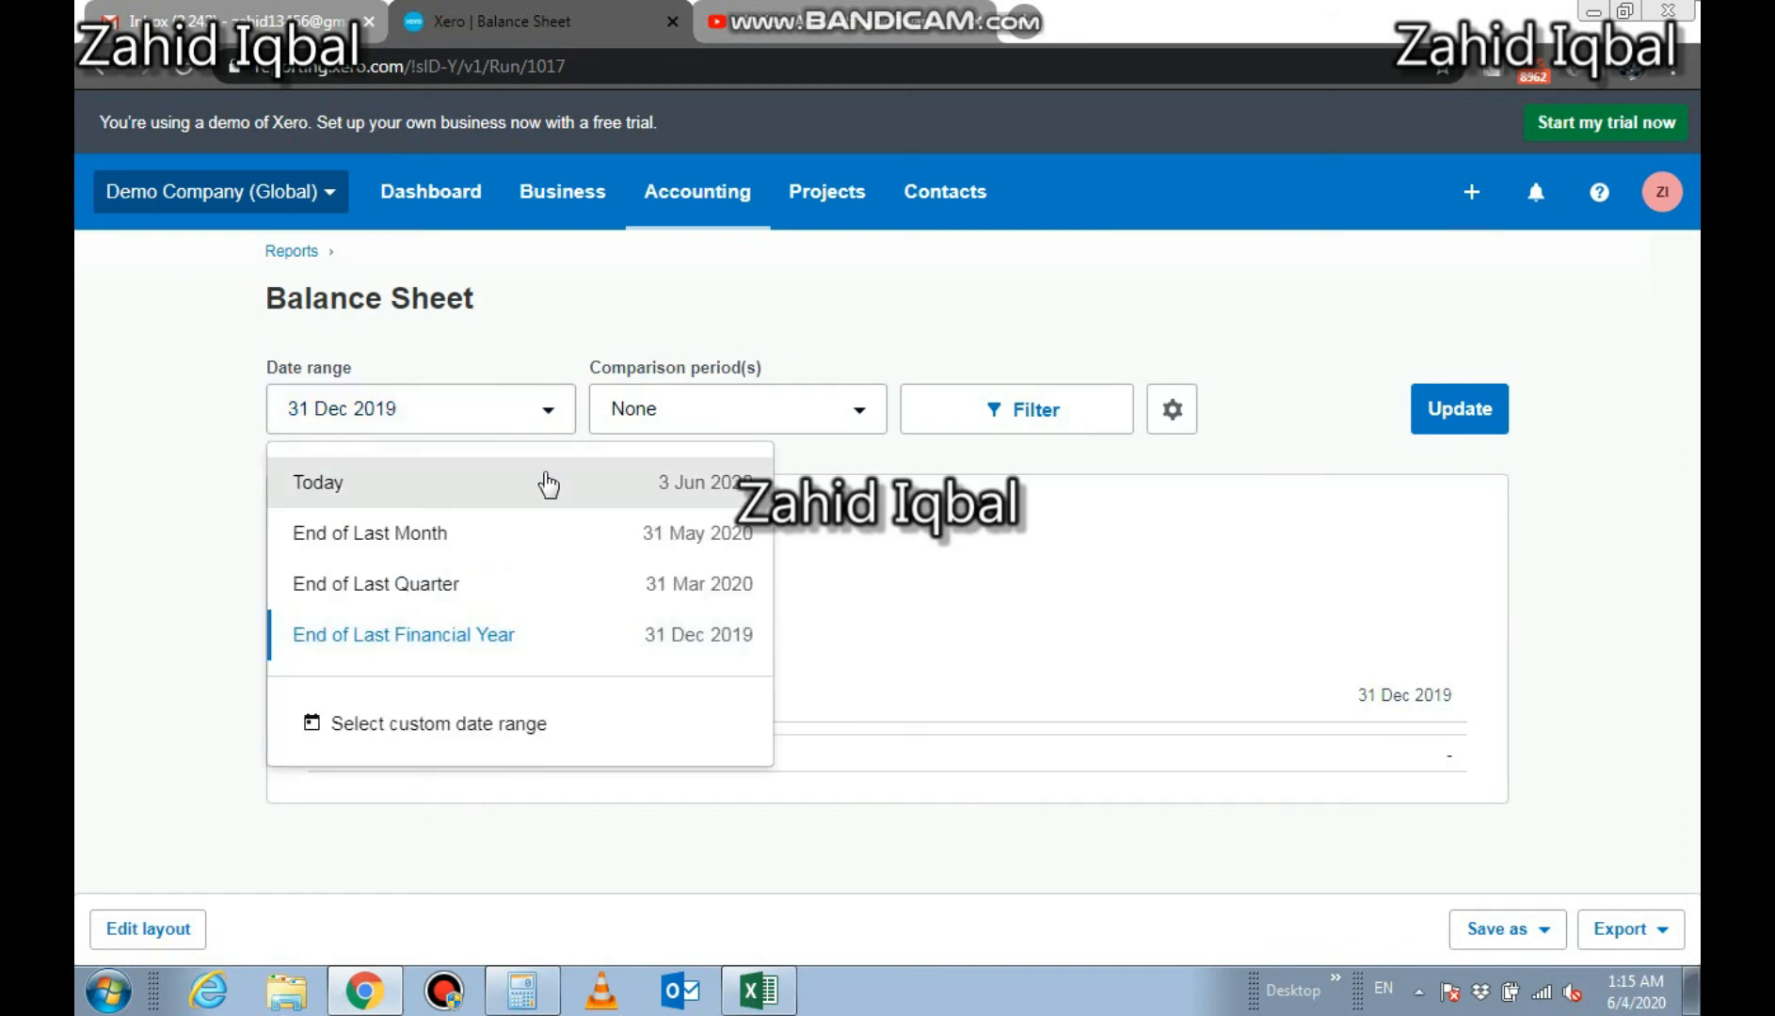
pyautogui.click(547, 483)
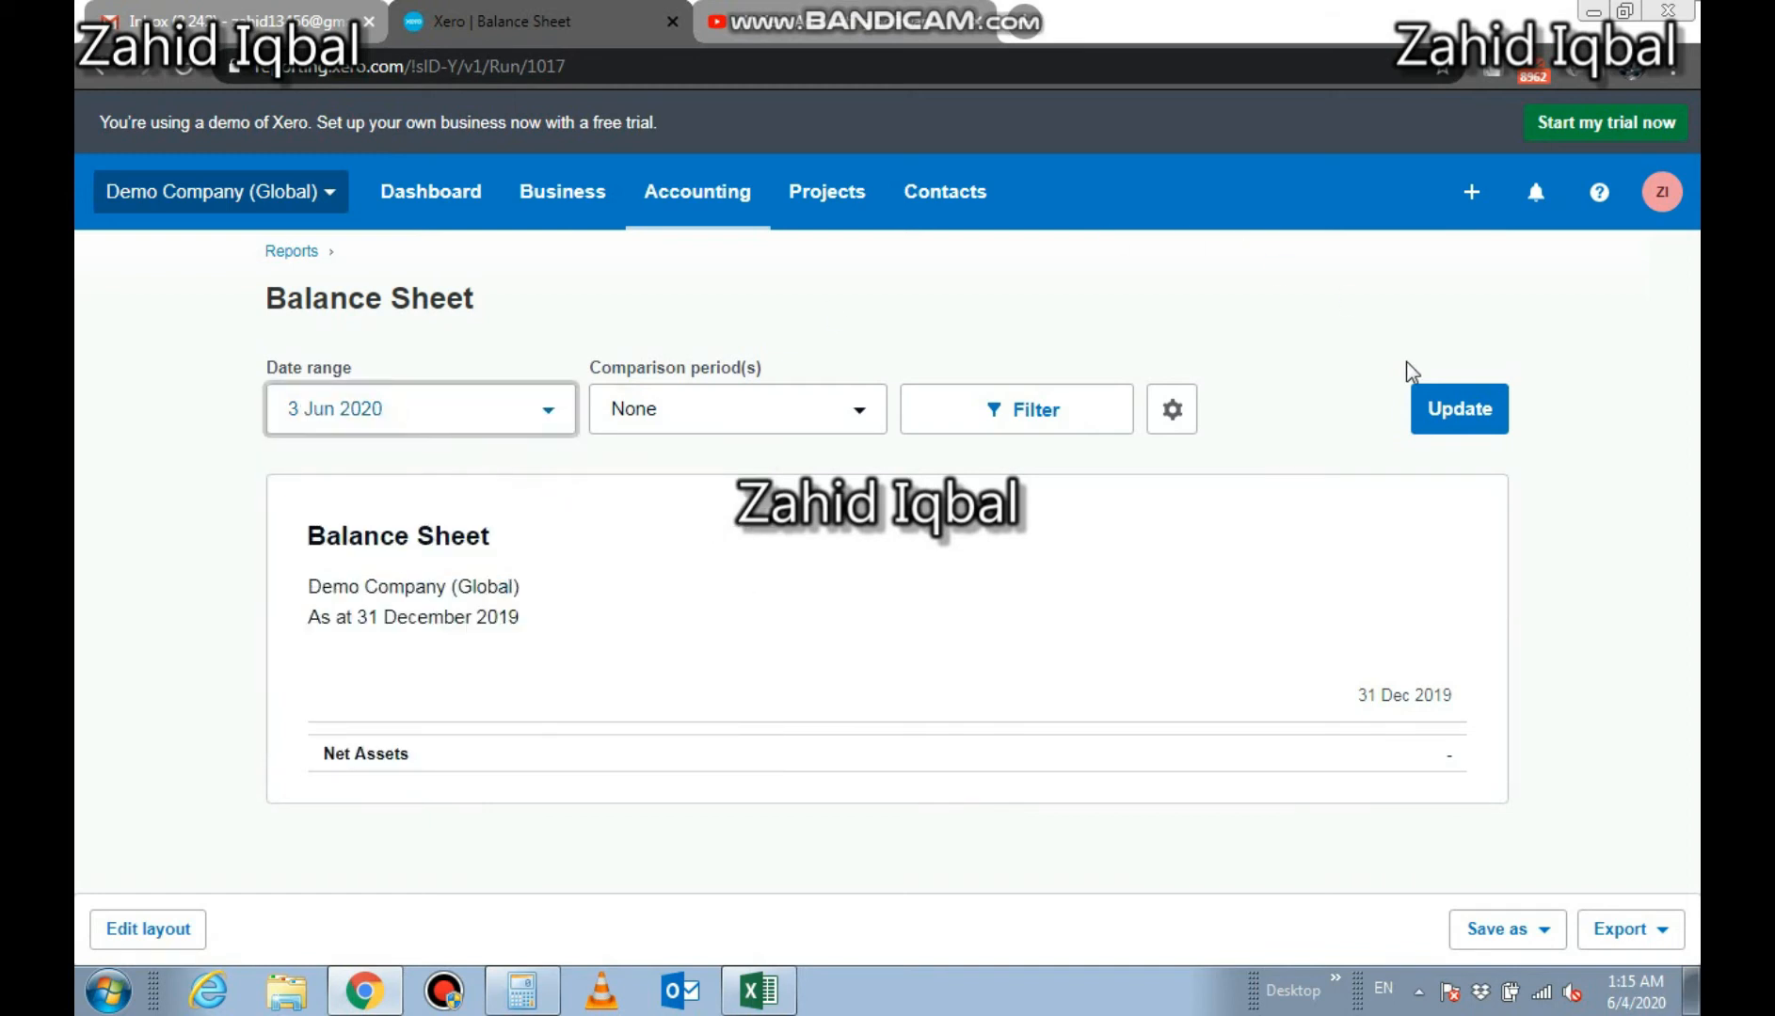
pyautogui.click(1436, 410)
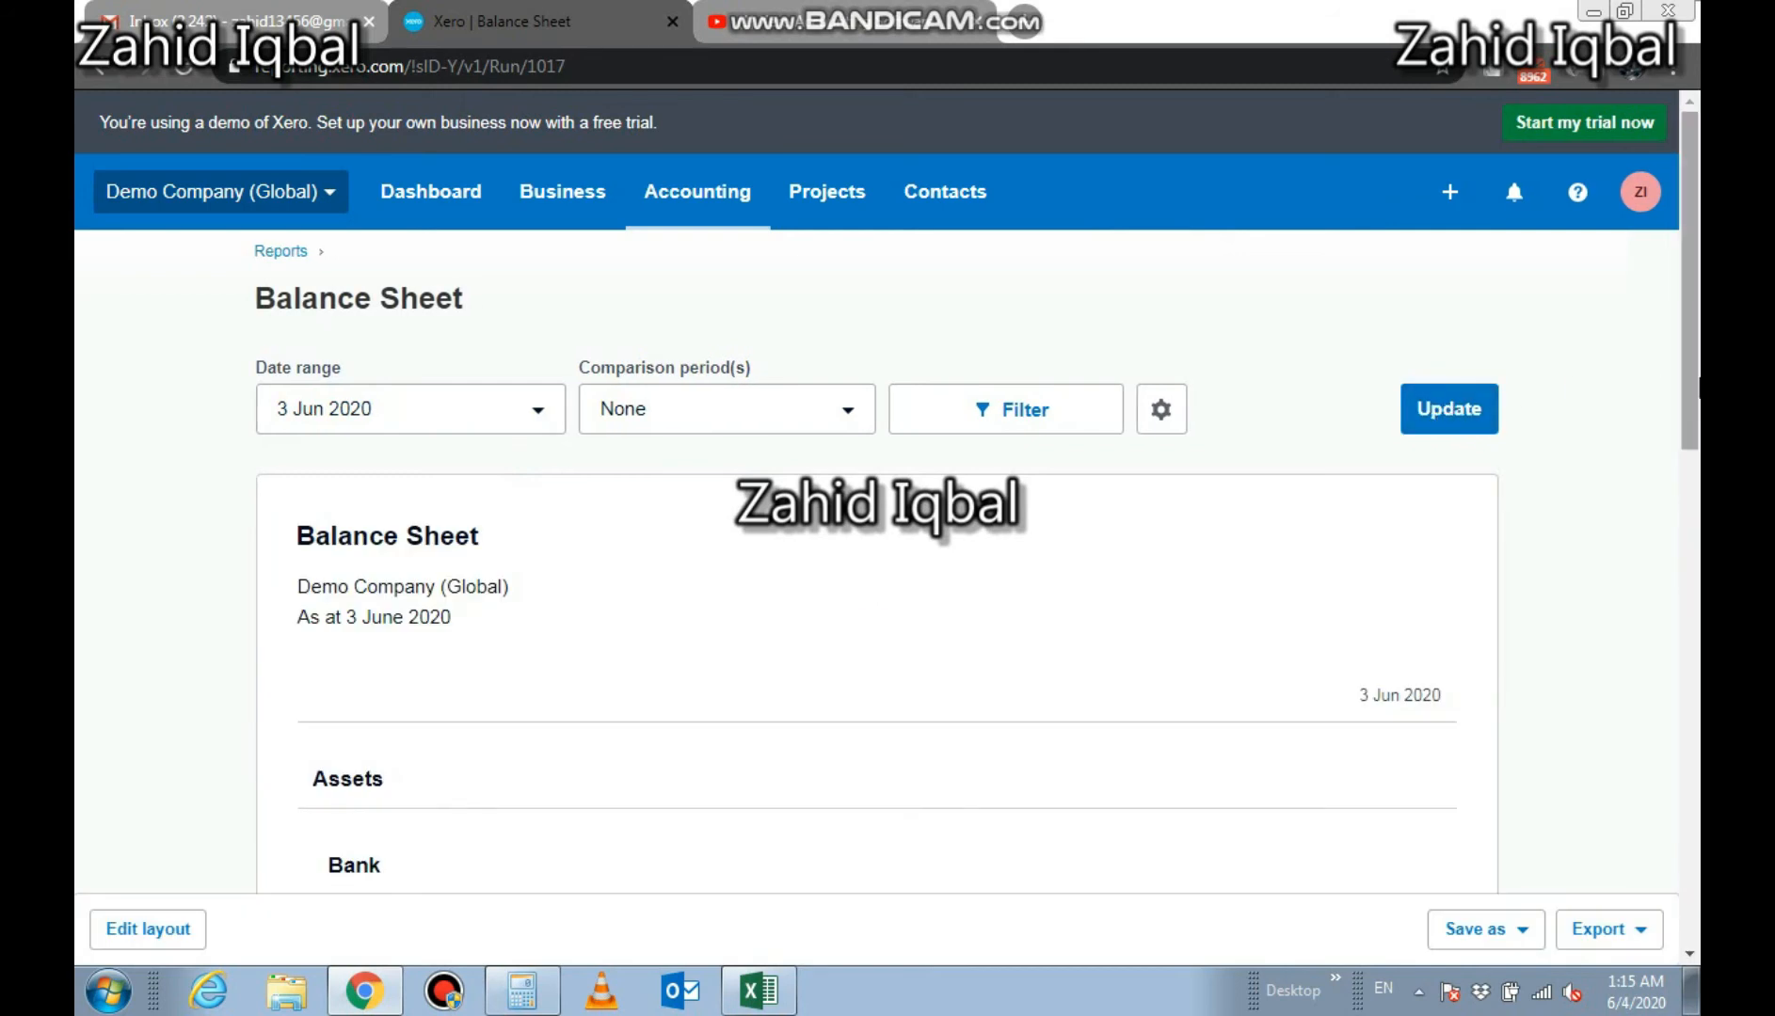
# Drill into the Inventory balance and review its account transactions
pyautogui.moveTo(1699, 384); pyautogui.dragTo(1700, 621)
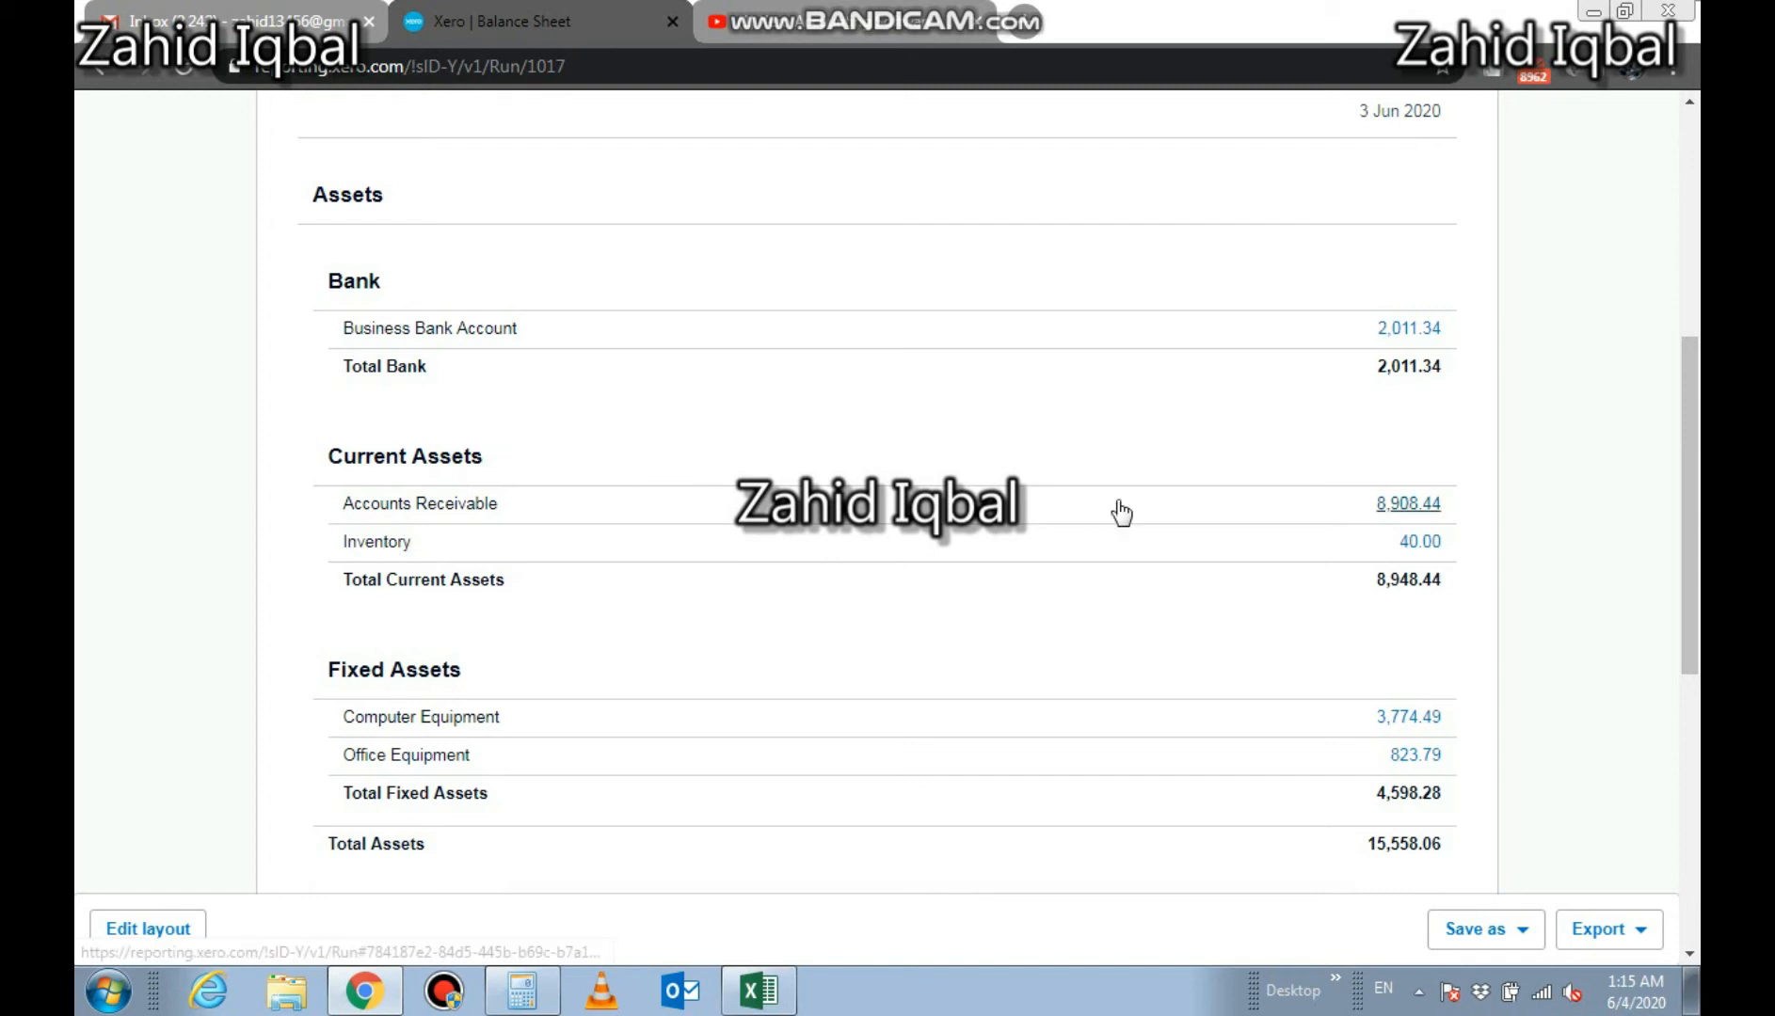
pyautogui.click(1410, 546)
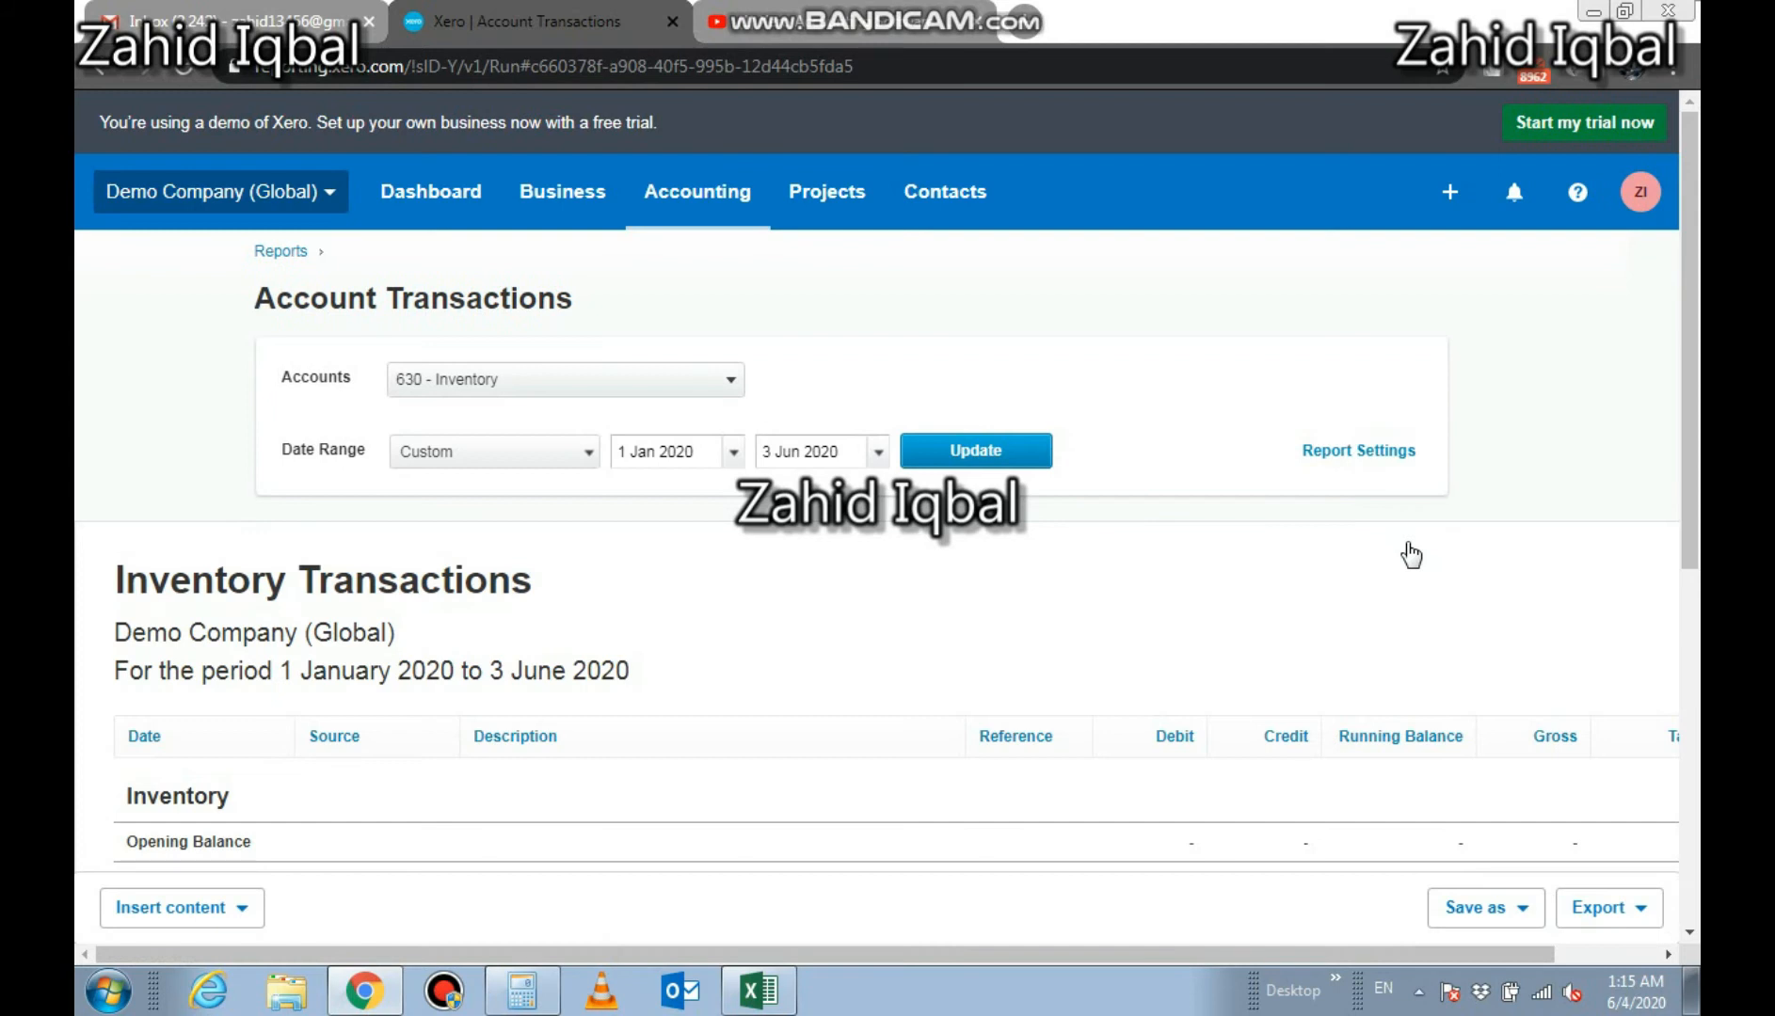
pyautogui.scroll(-3, 1691, 555)
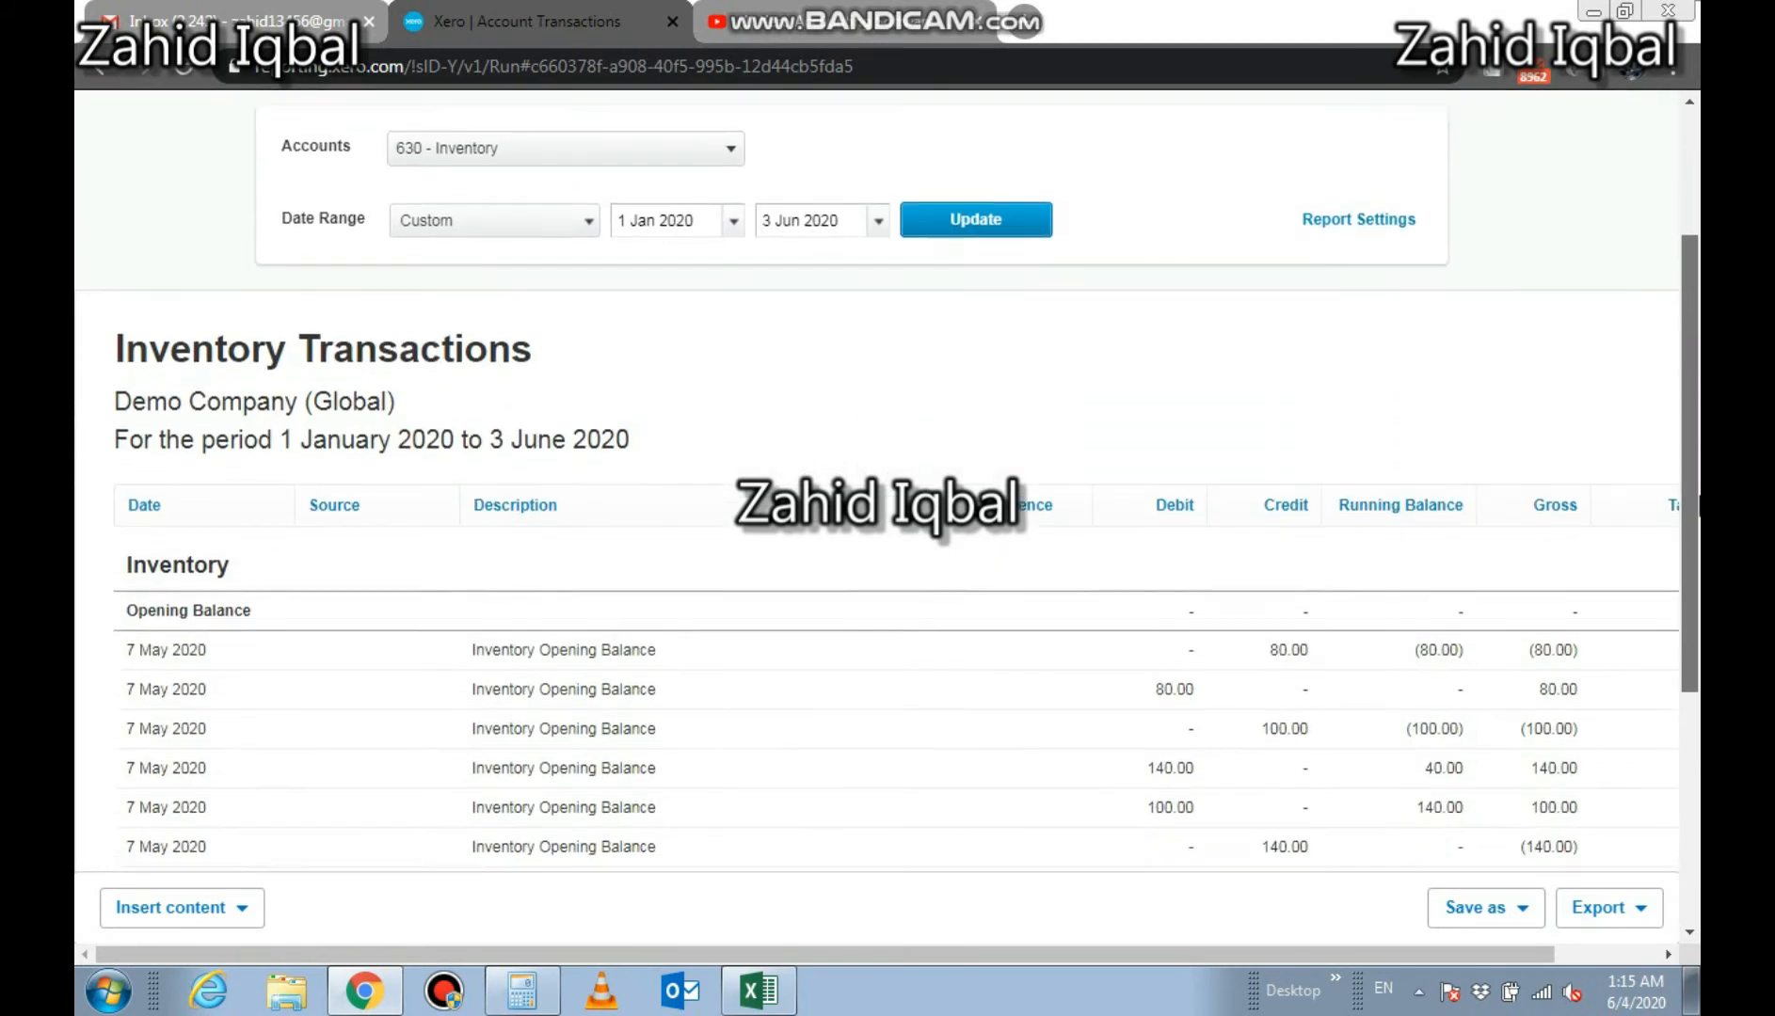
pyautogui.moveTo(1699, 544); pyautogui.dragTo(1699, 728)
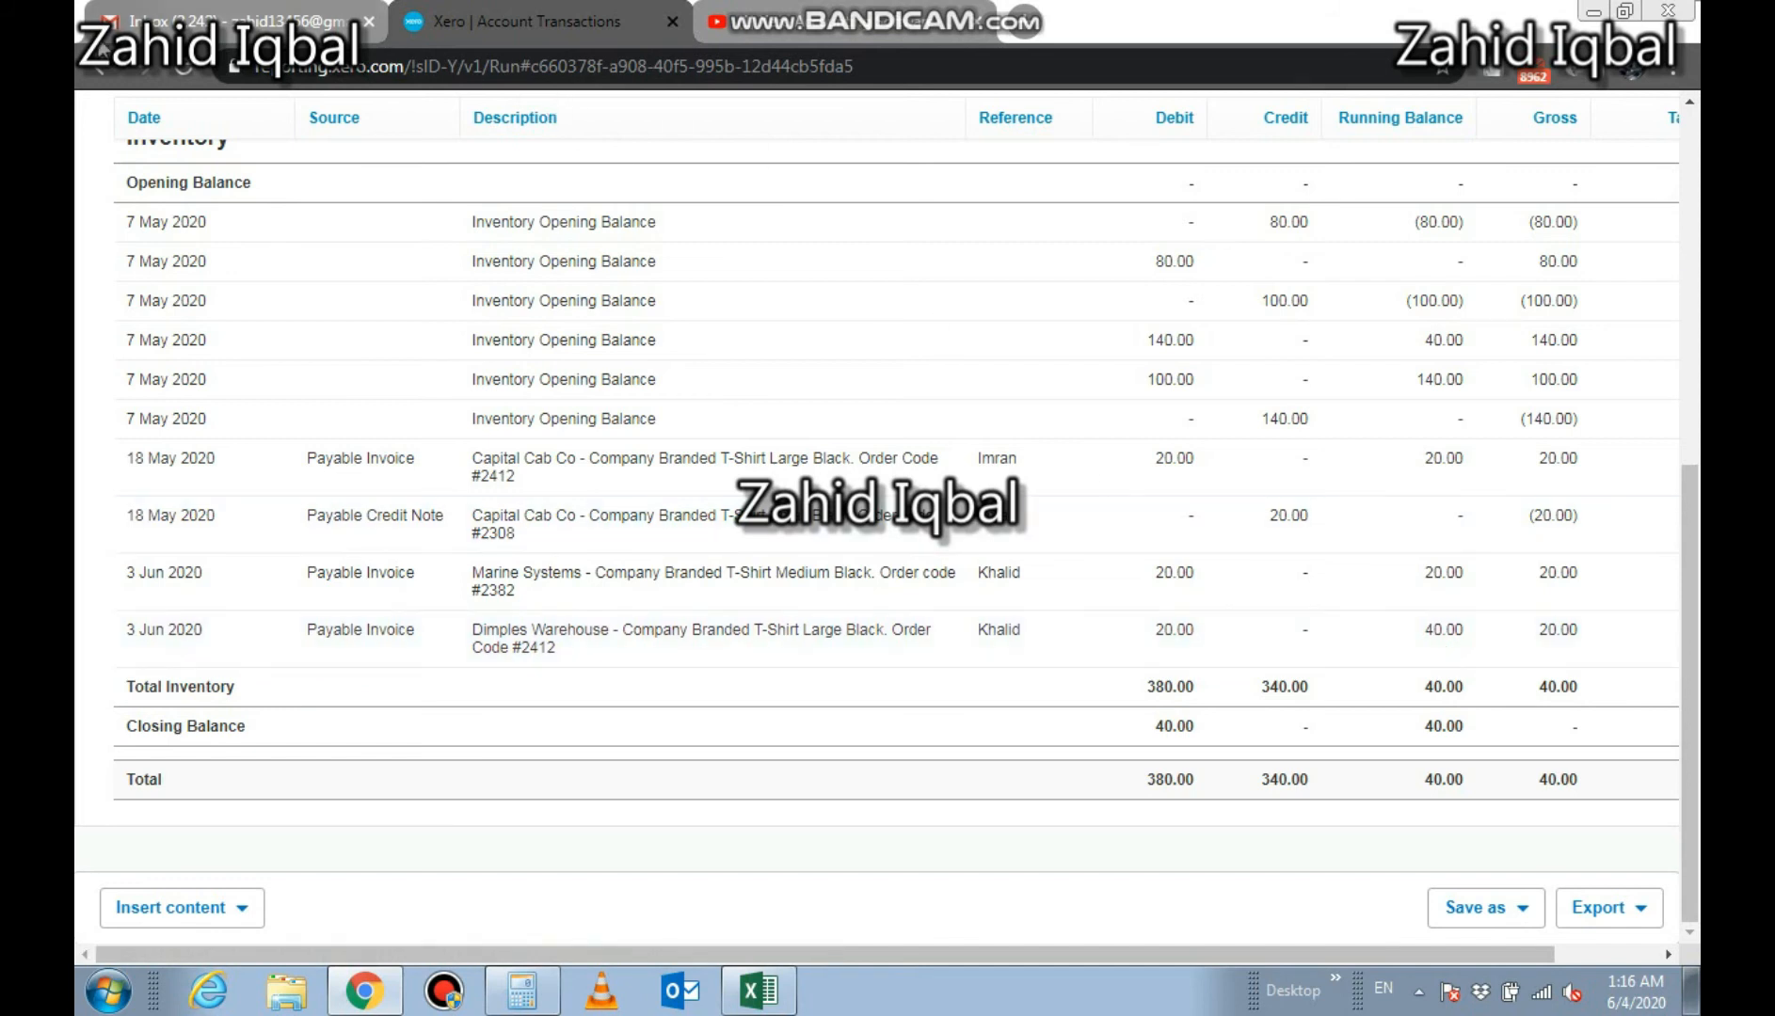
# Return to the balance sheet and review the Accounts Payable account transactions
pyautogui.click(103, 74)
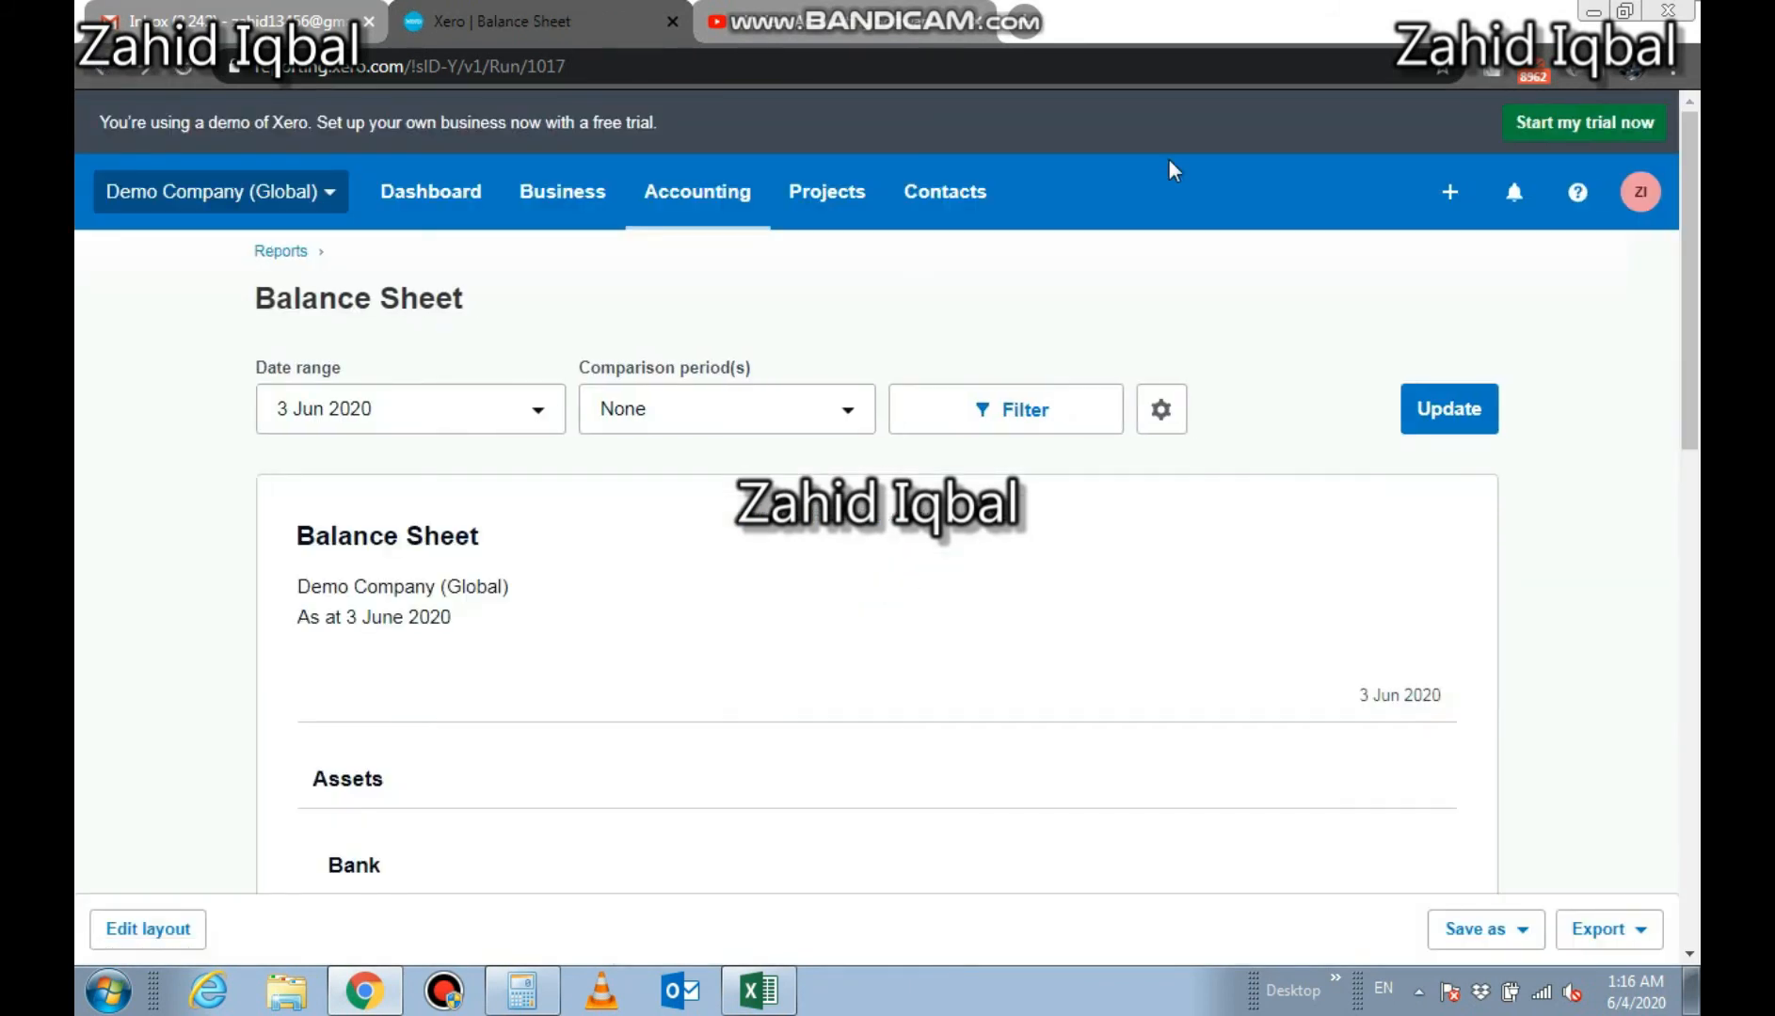
pyautogui.moveTo(1697, 284); pyautogui.dragTo(1697, 527)
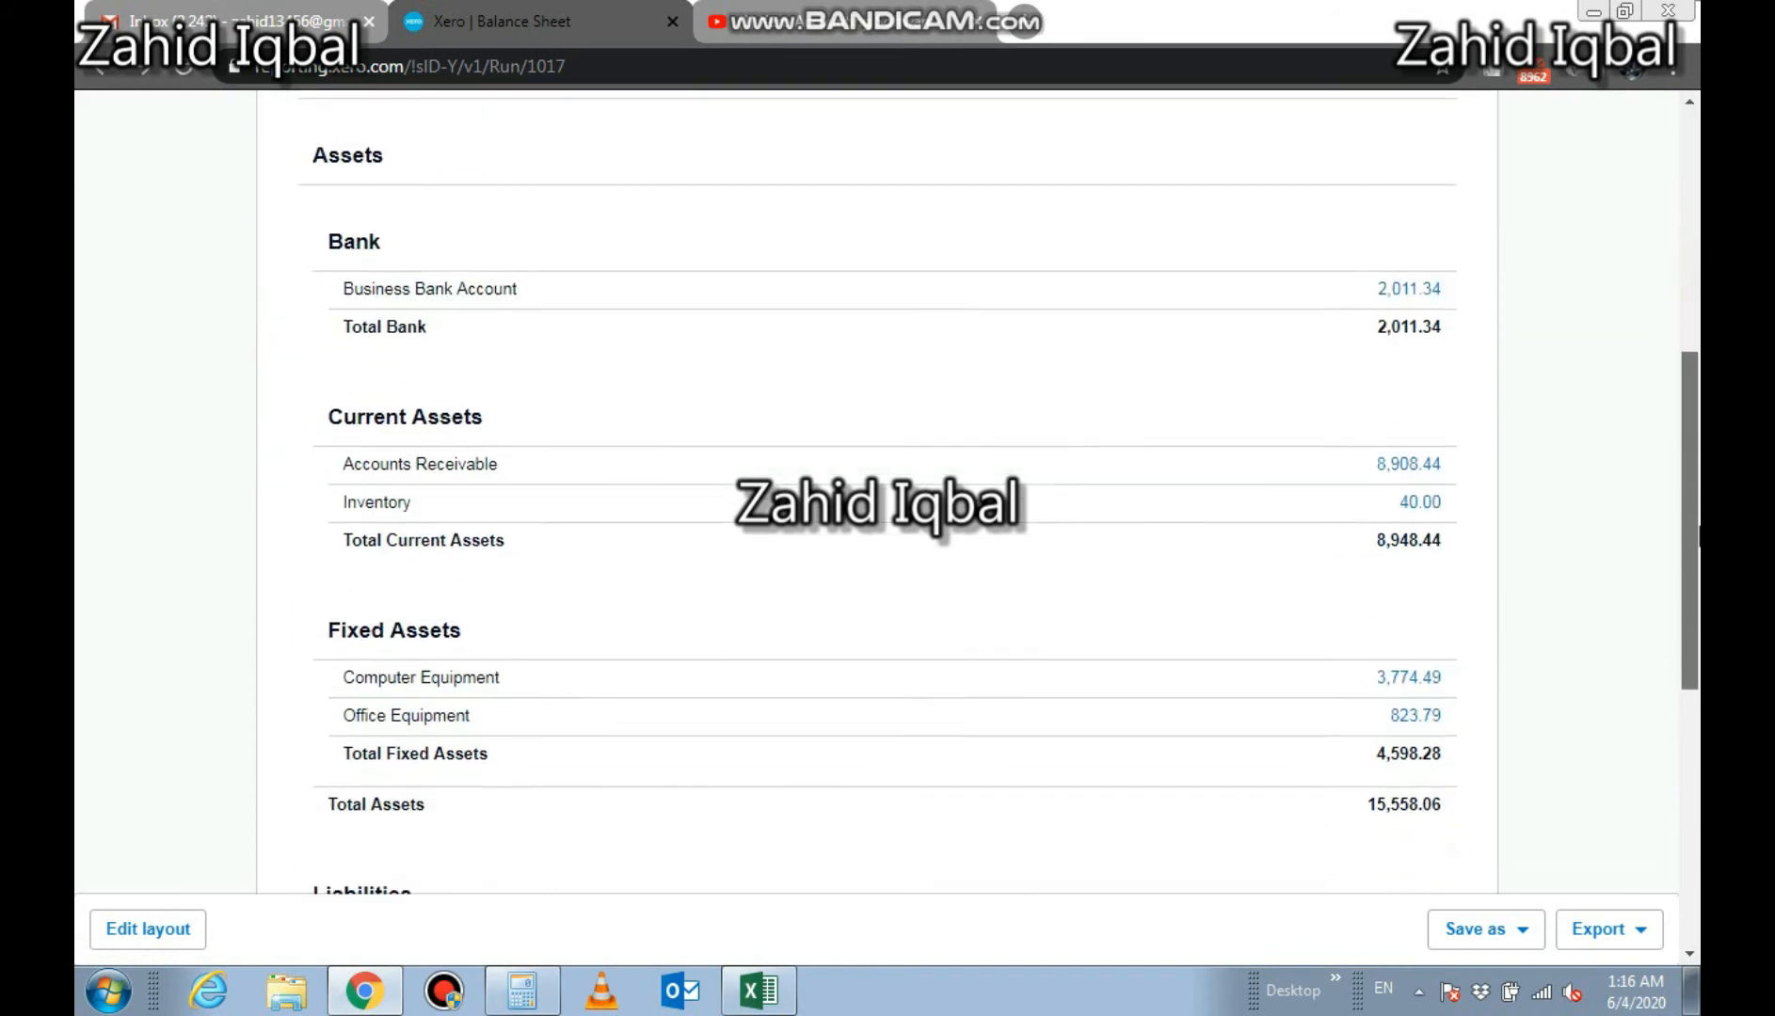
pyautogui.scroll(-5, 1388, 681)
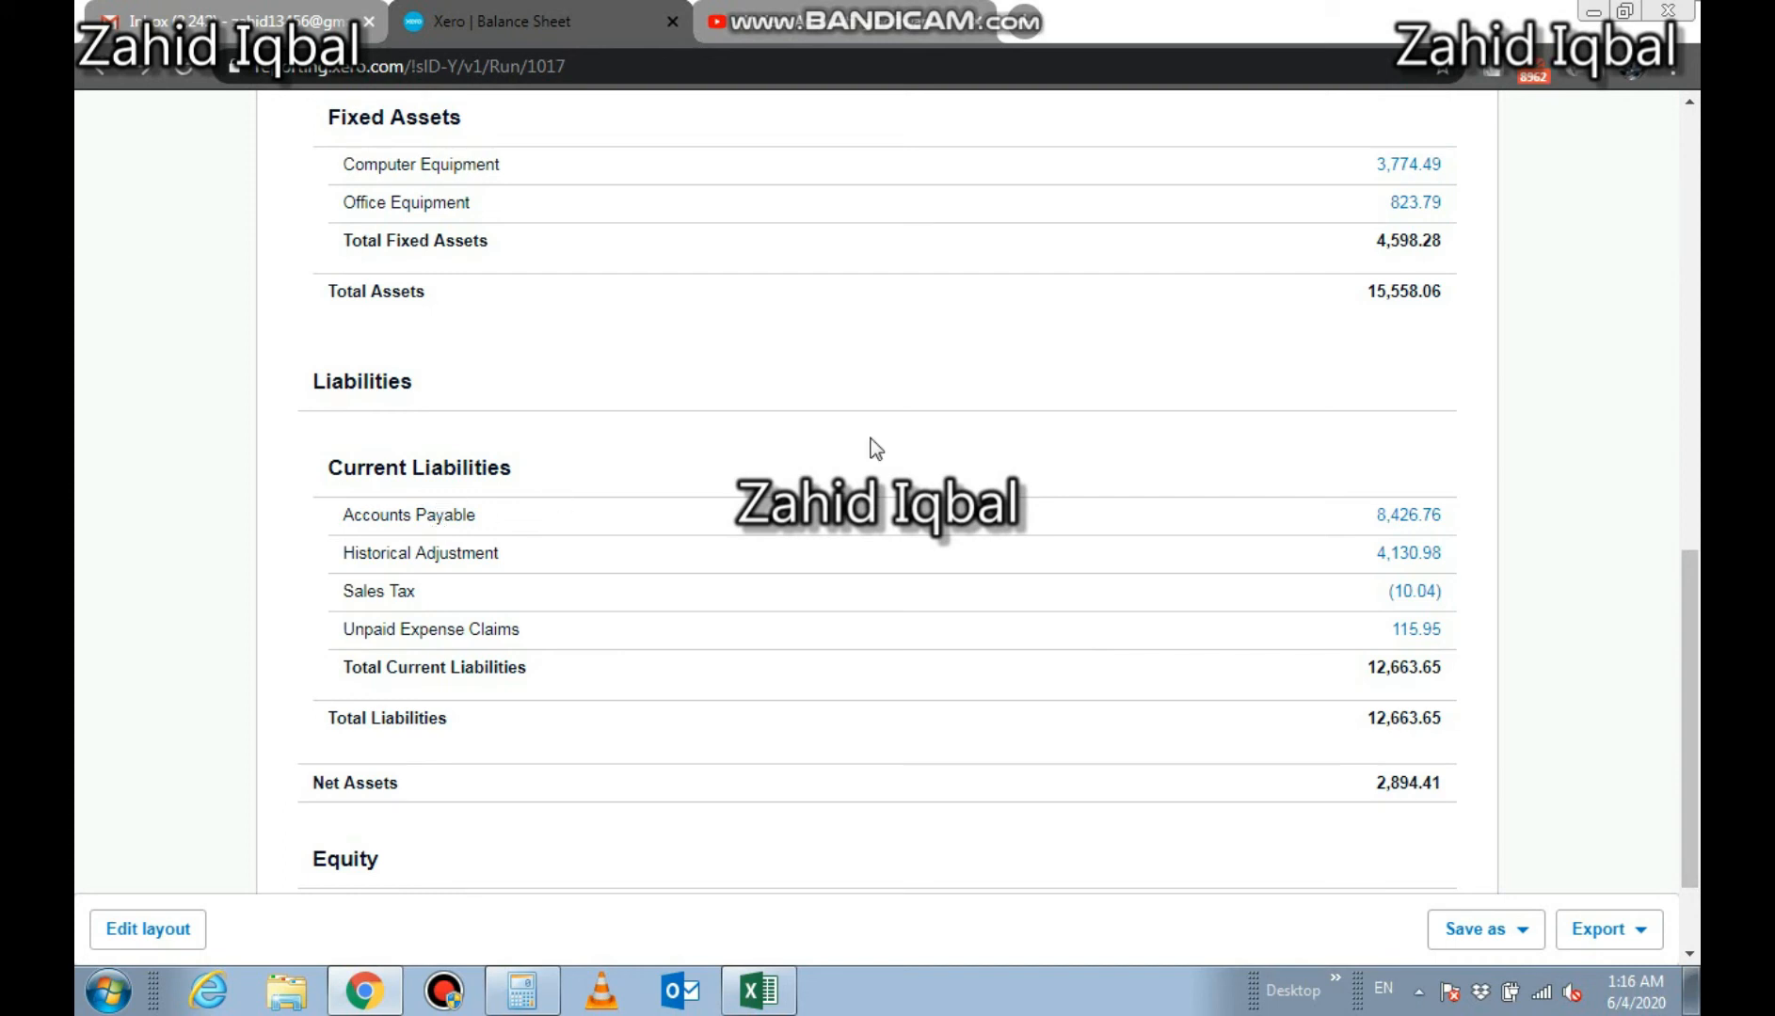
pyautogui.click(1384, 519)
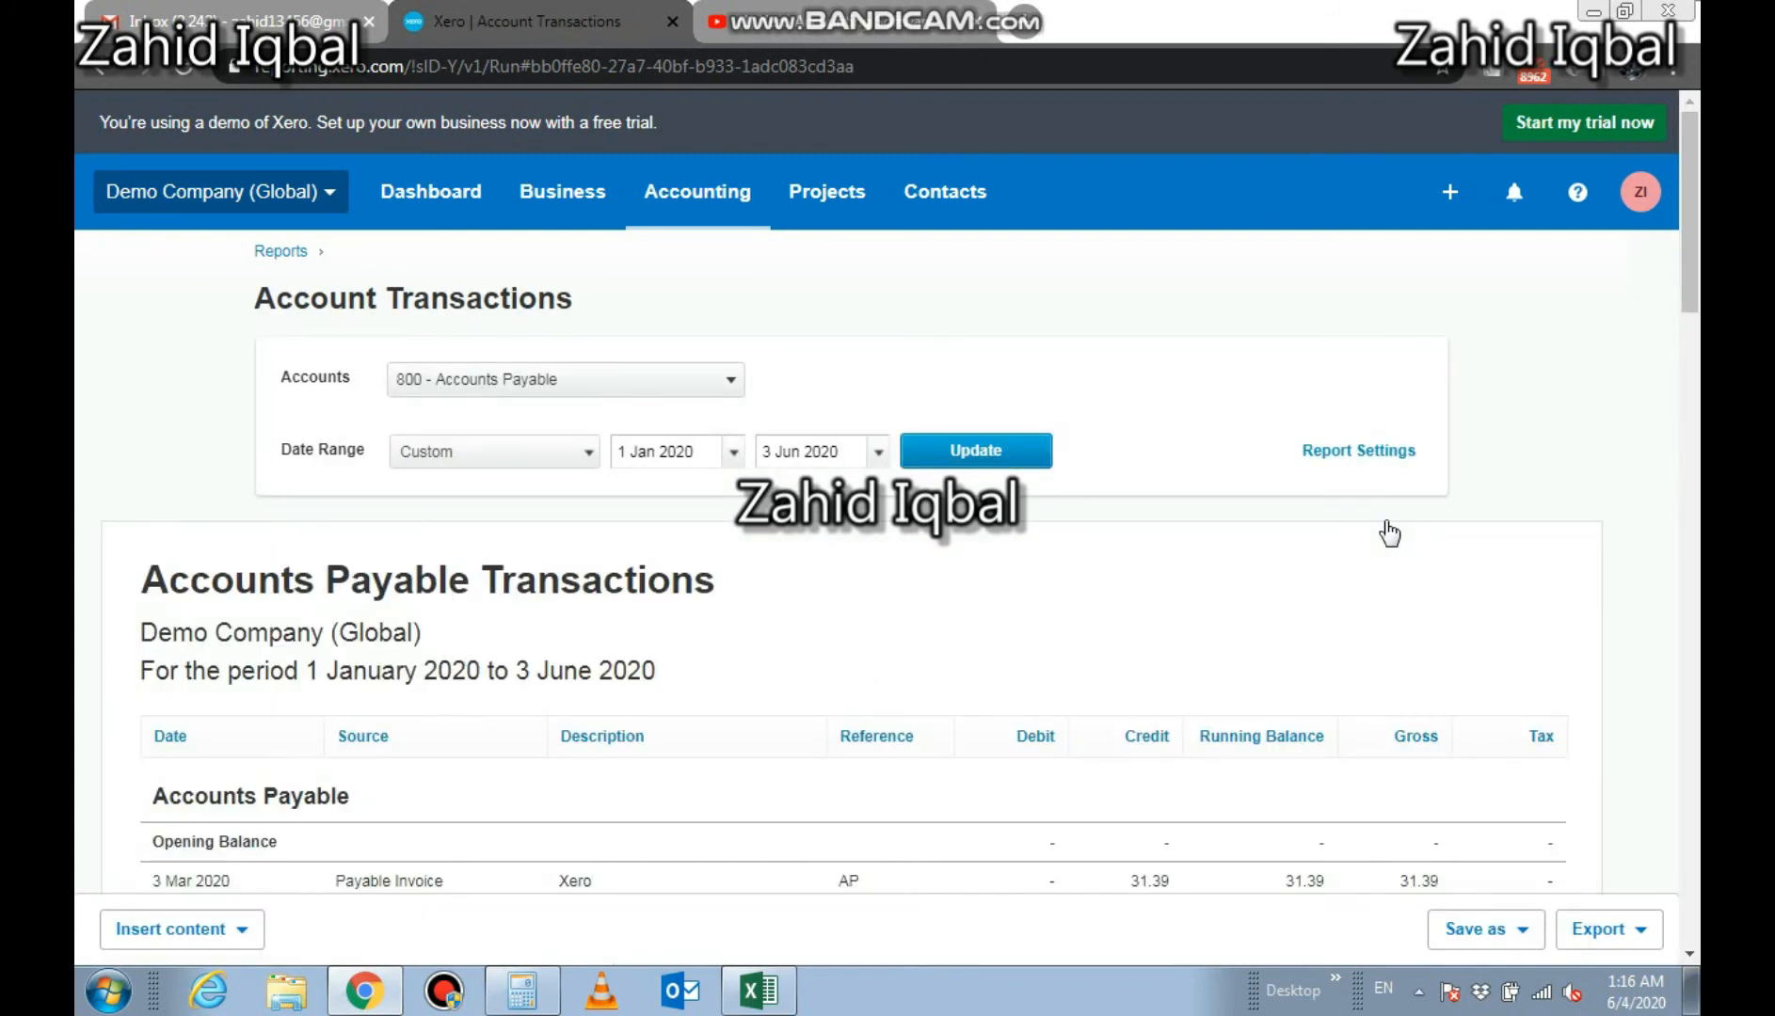
pyautogui.moveTo(1694, 199); pyautogui.dragTo(1680, 800)
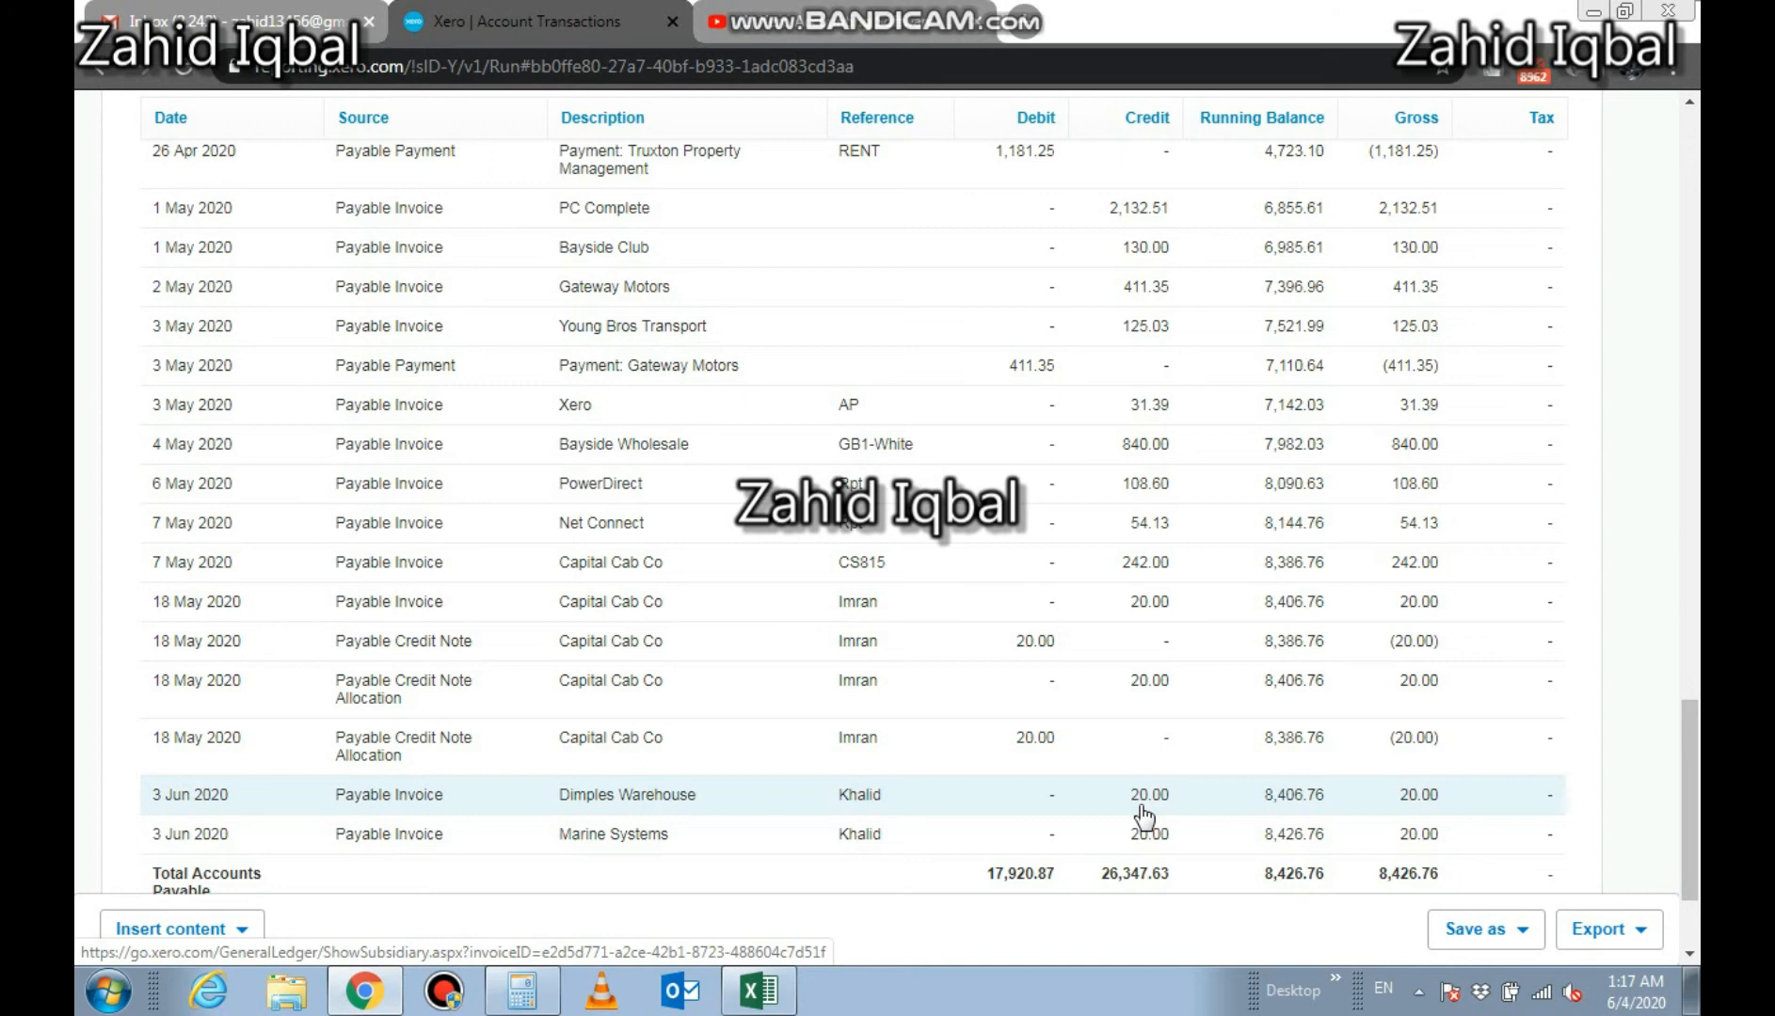
pyautogui.moveTo(1691, 701); pyautogui.dragTo(1679, 125)
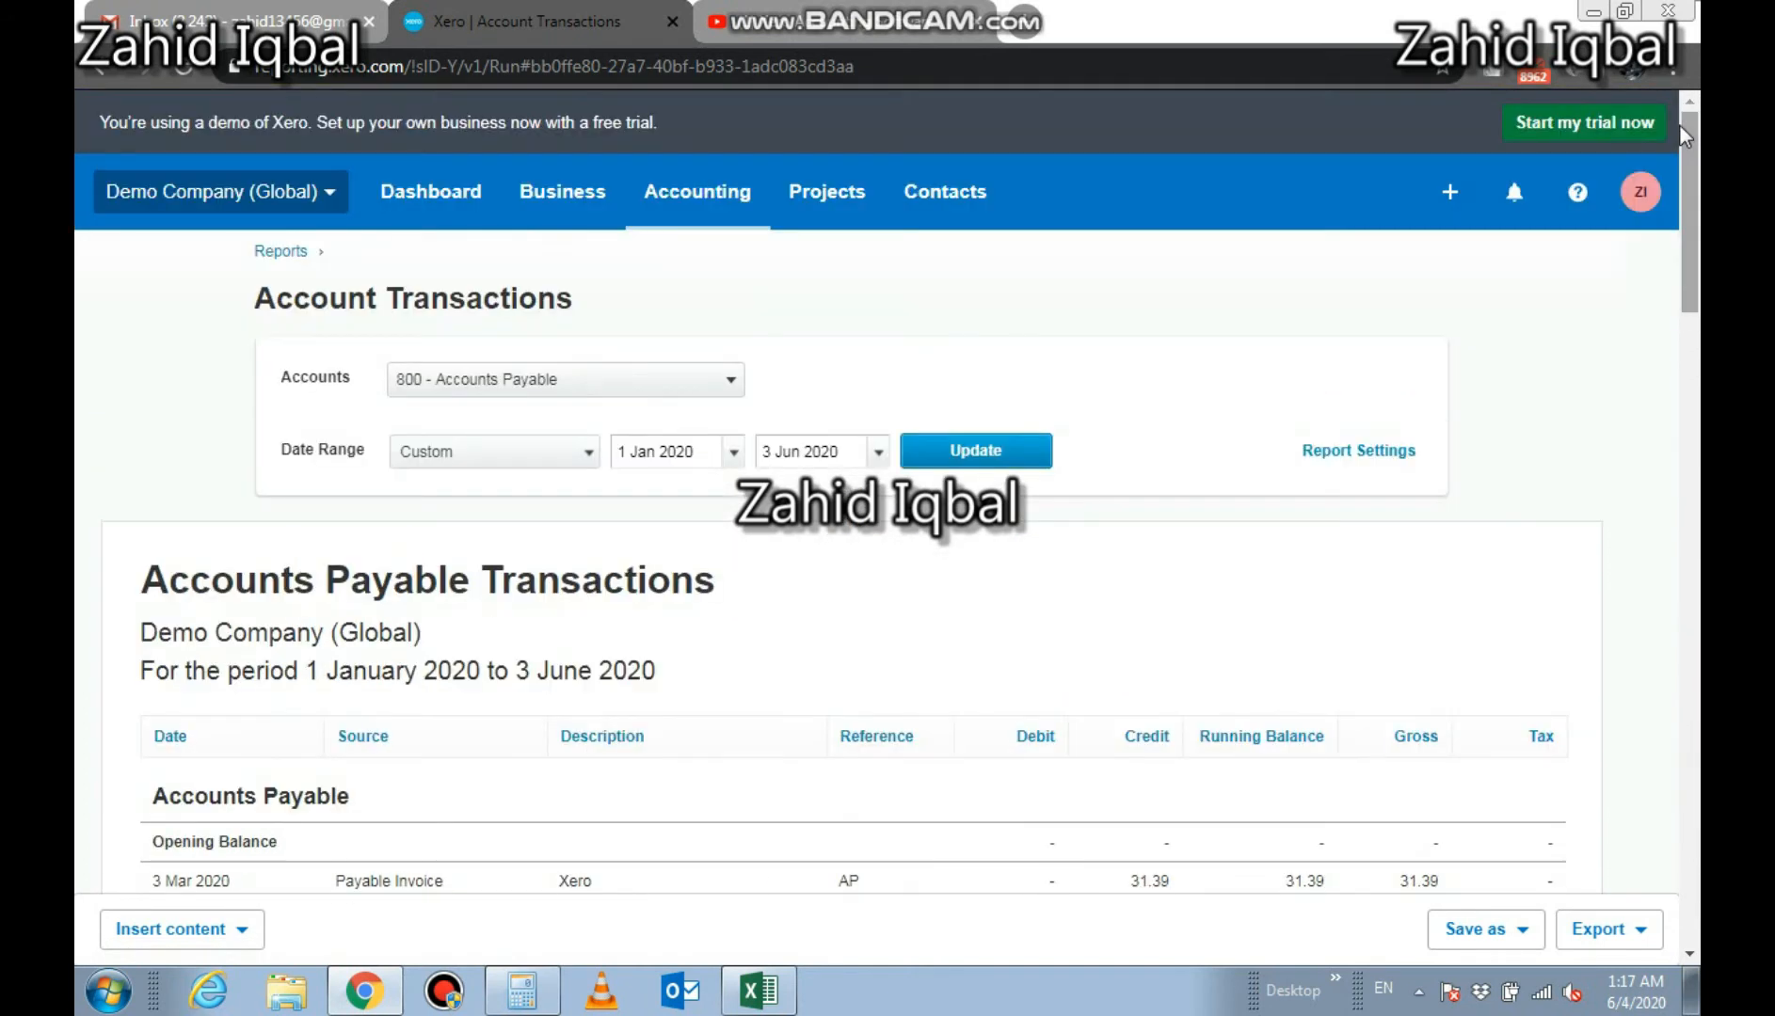
# Open the Dimples Warehouse bill from the bills list
pyautogui.click(548, 191)
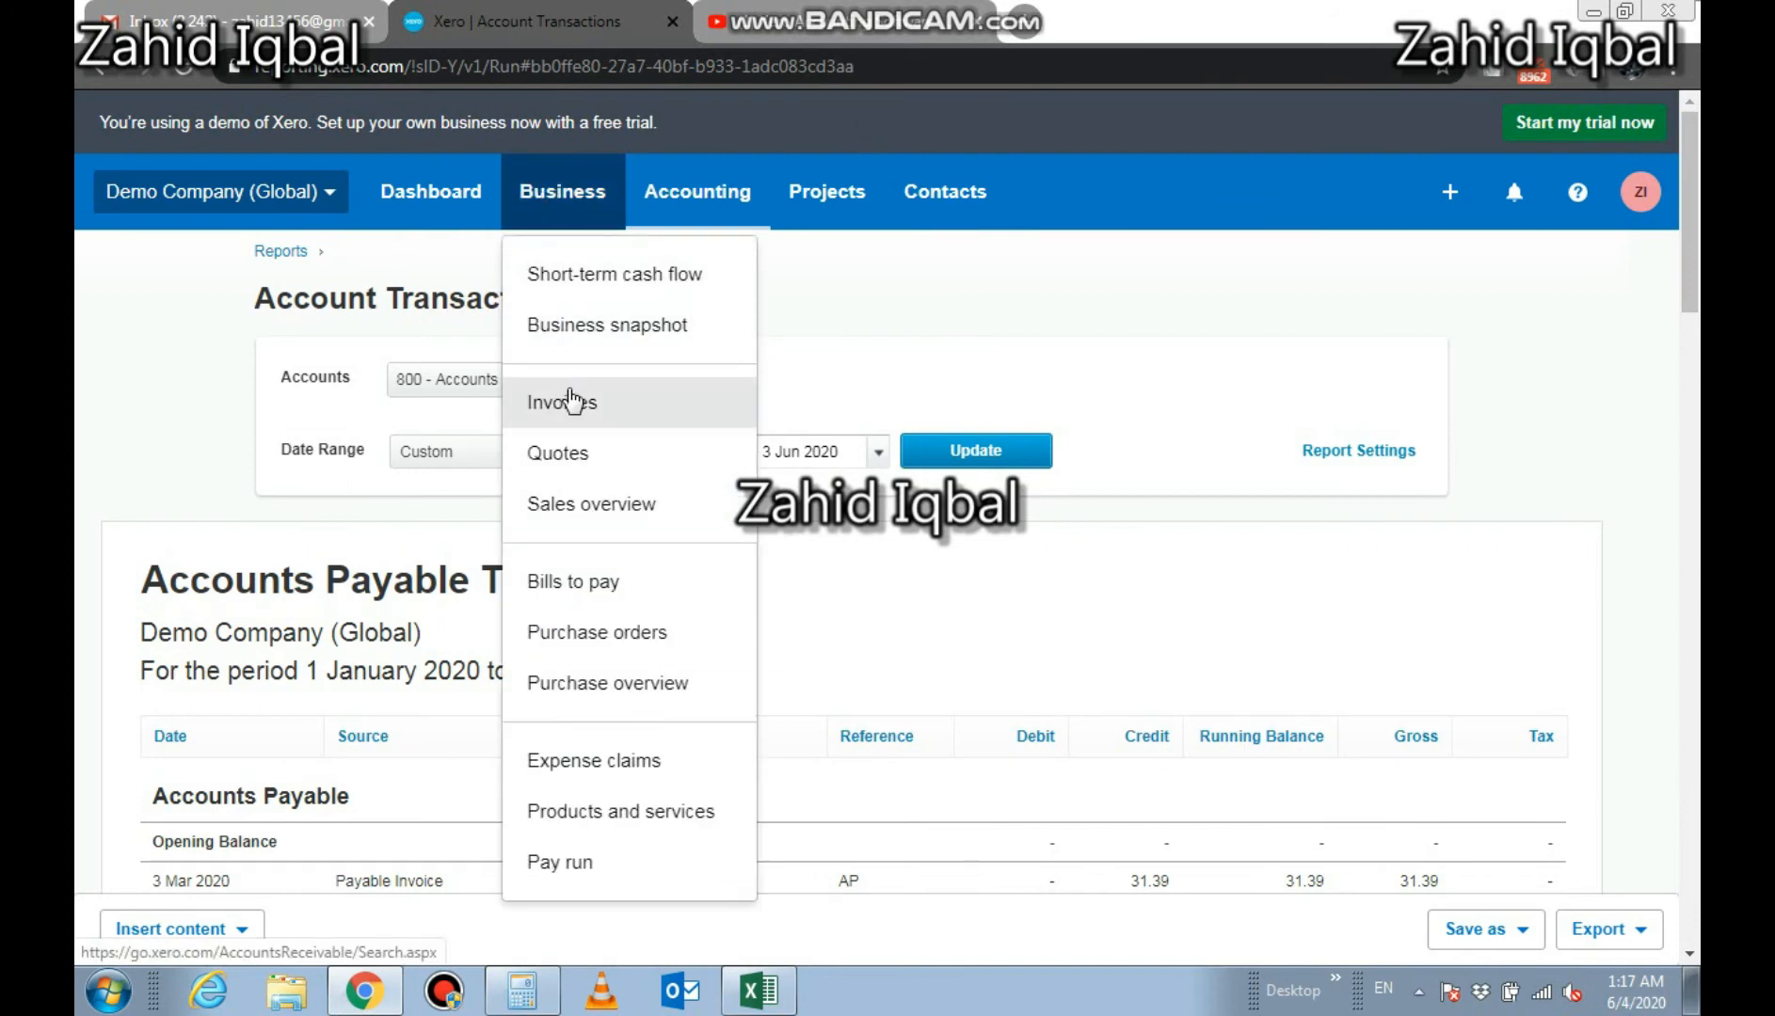
pyautogui.click(595, 576)
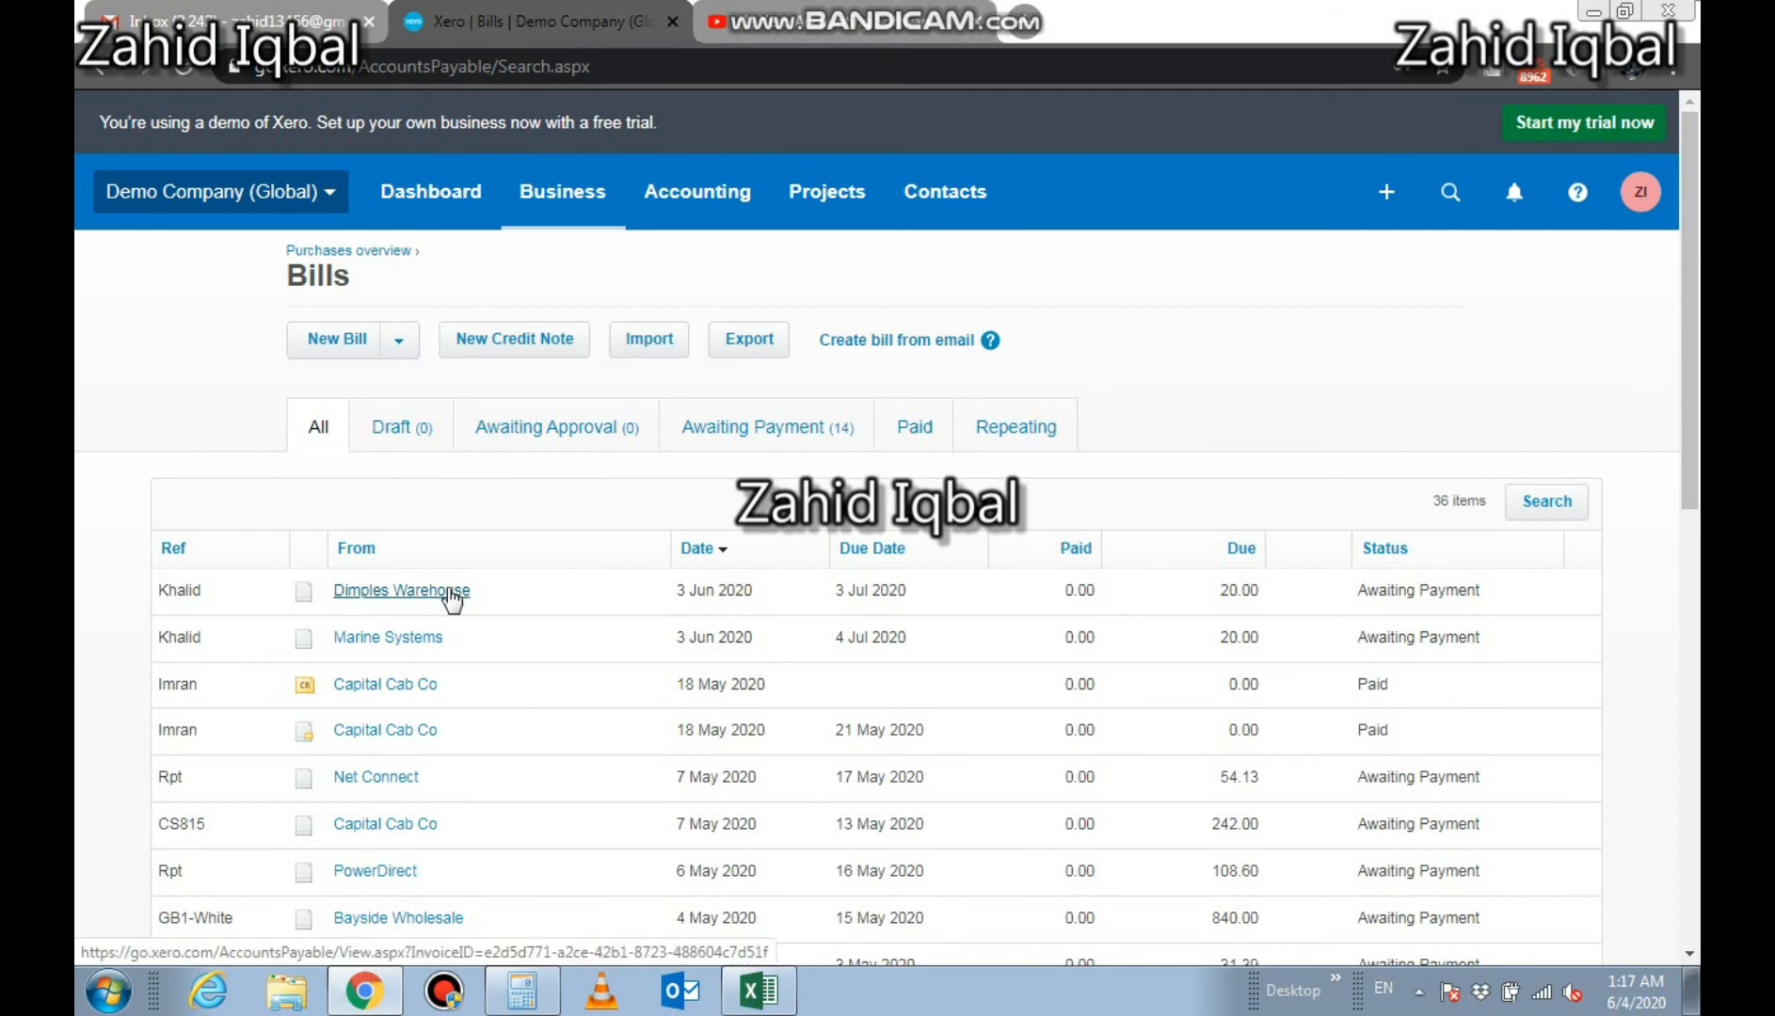
pyautogui.click(451, 595)
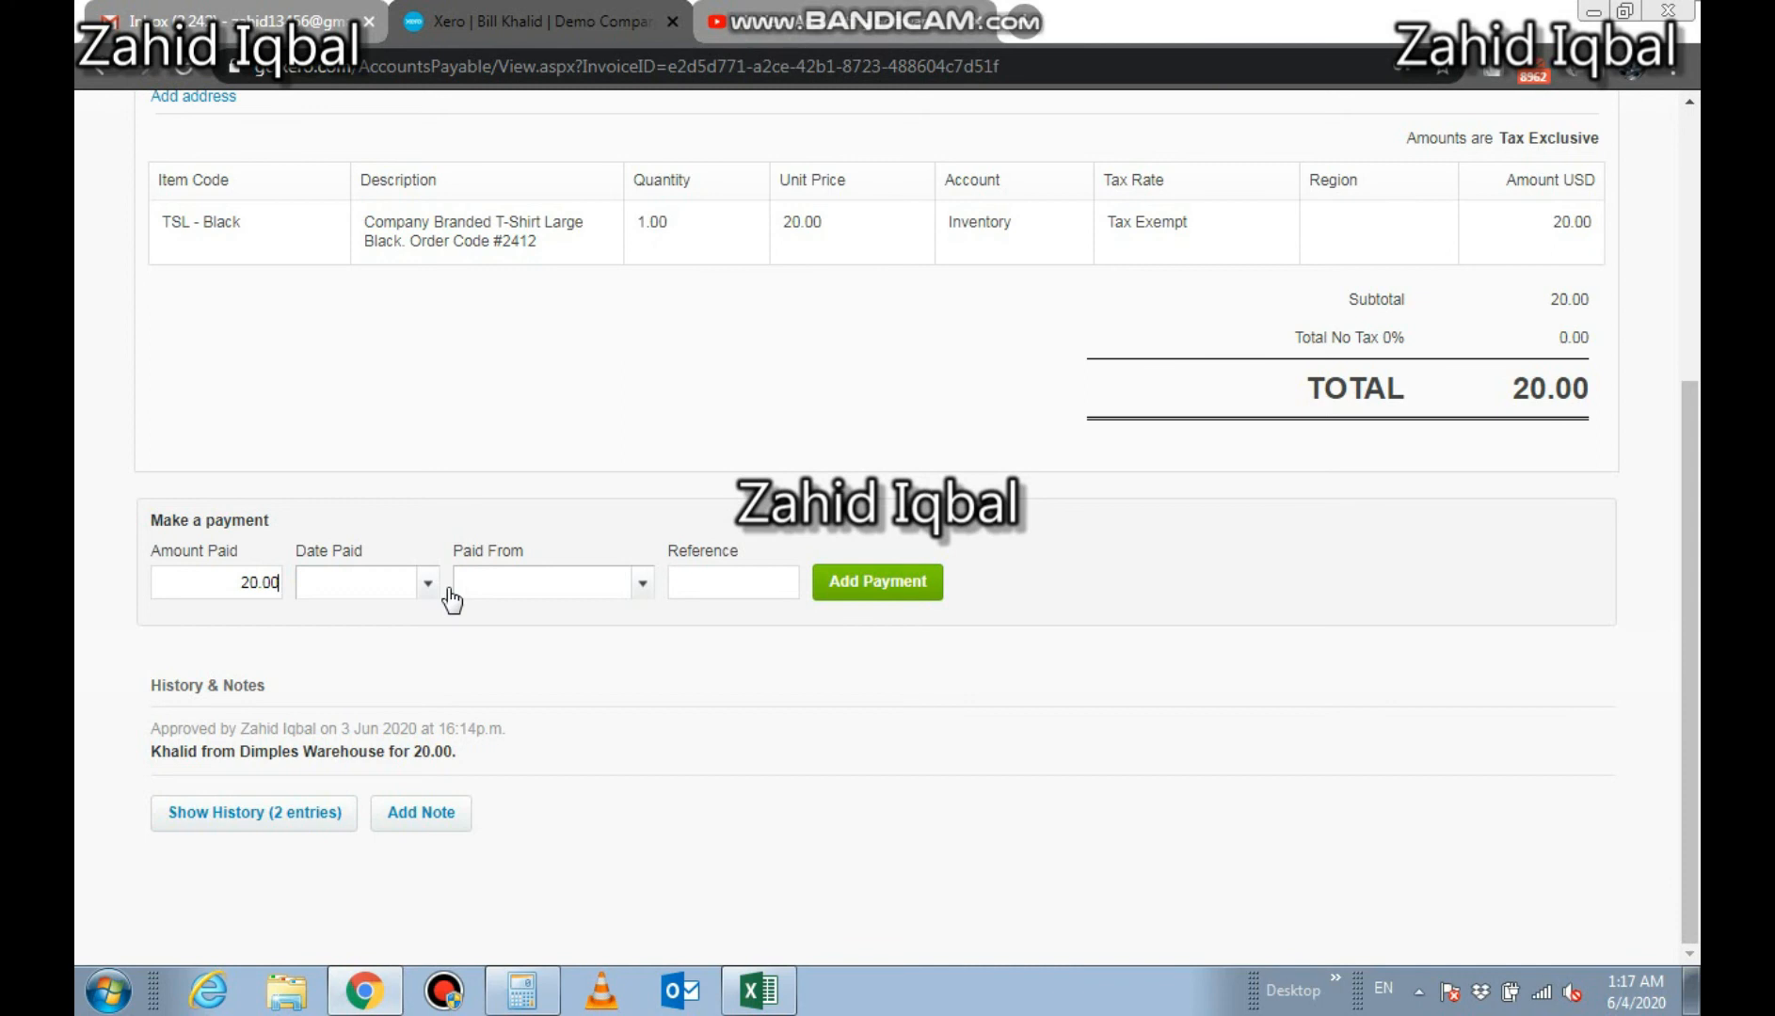
# Record the bill's payment dated 3 Jun 2020 from 090 - Business Bank Account, entering a reference
pyautogui.click(423, 584)
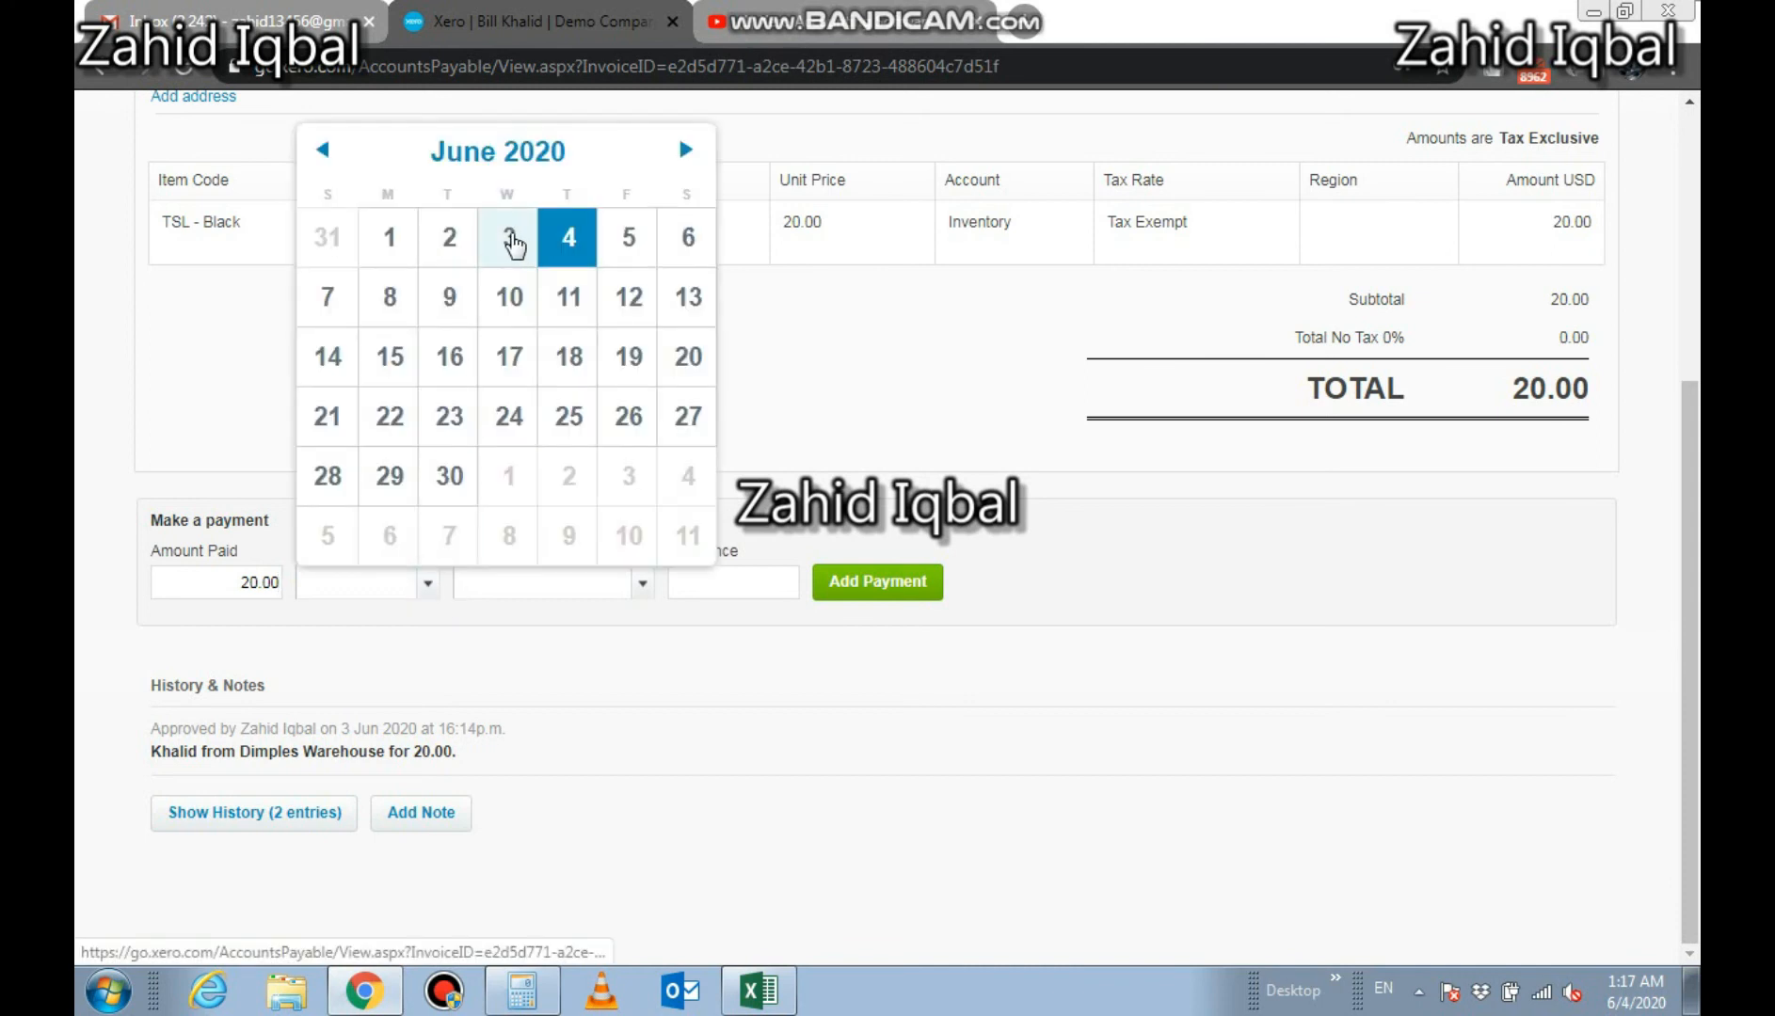
pyautogui.click(512, 242)
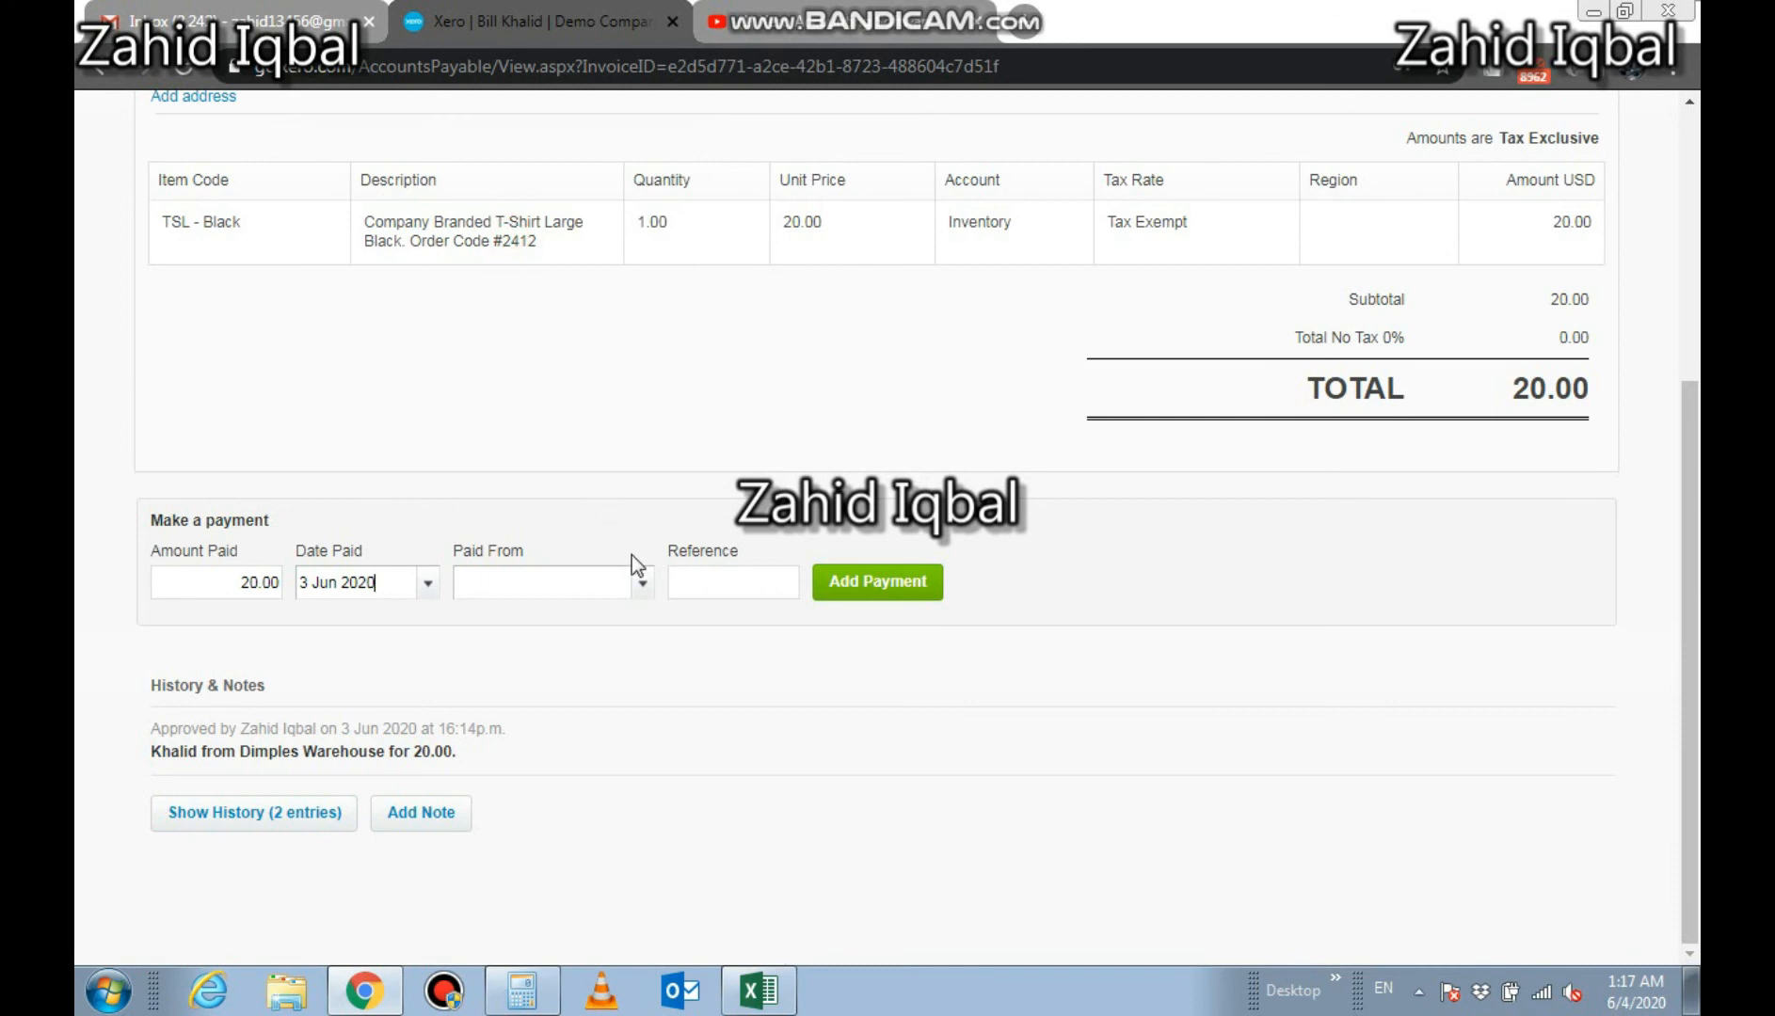
pyautogui.click(642, 584)
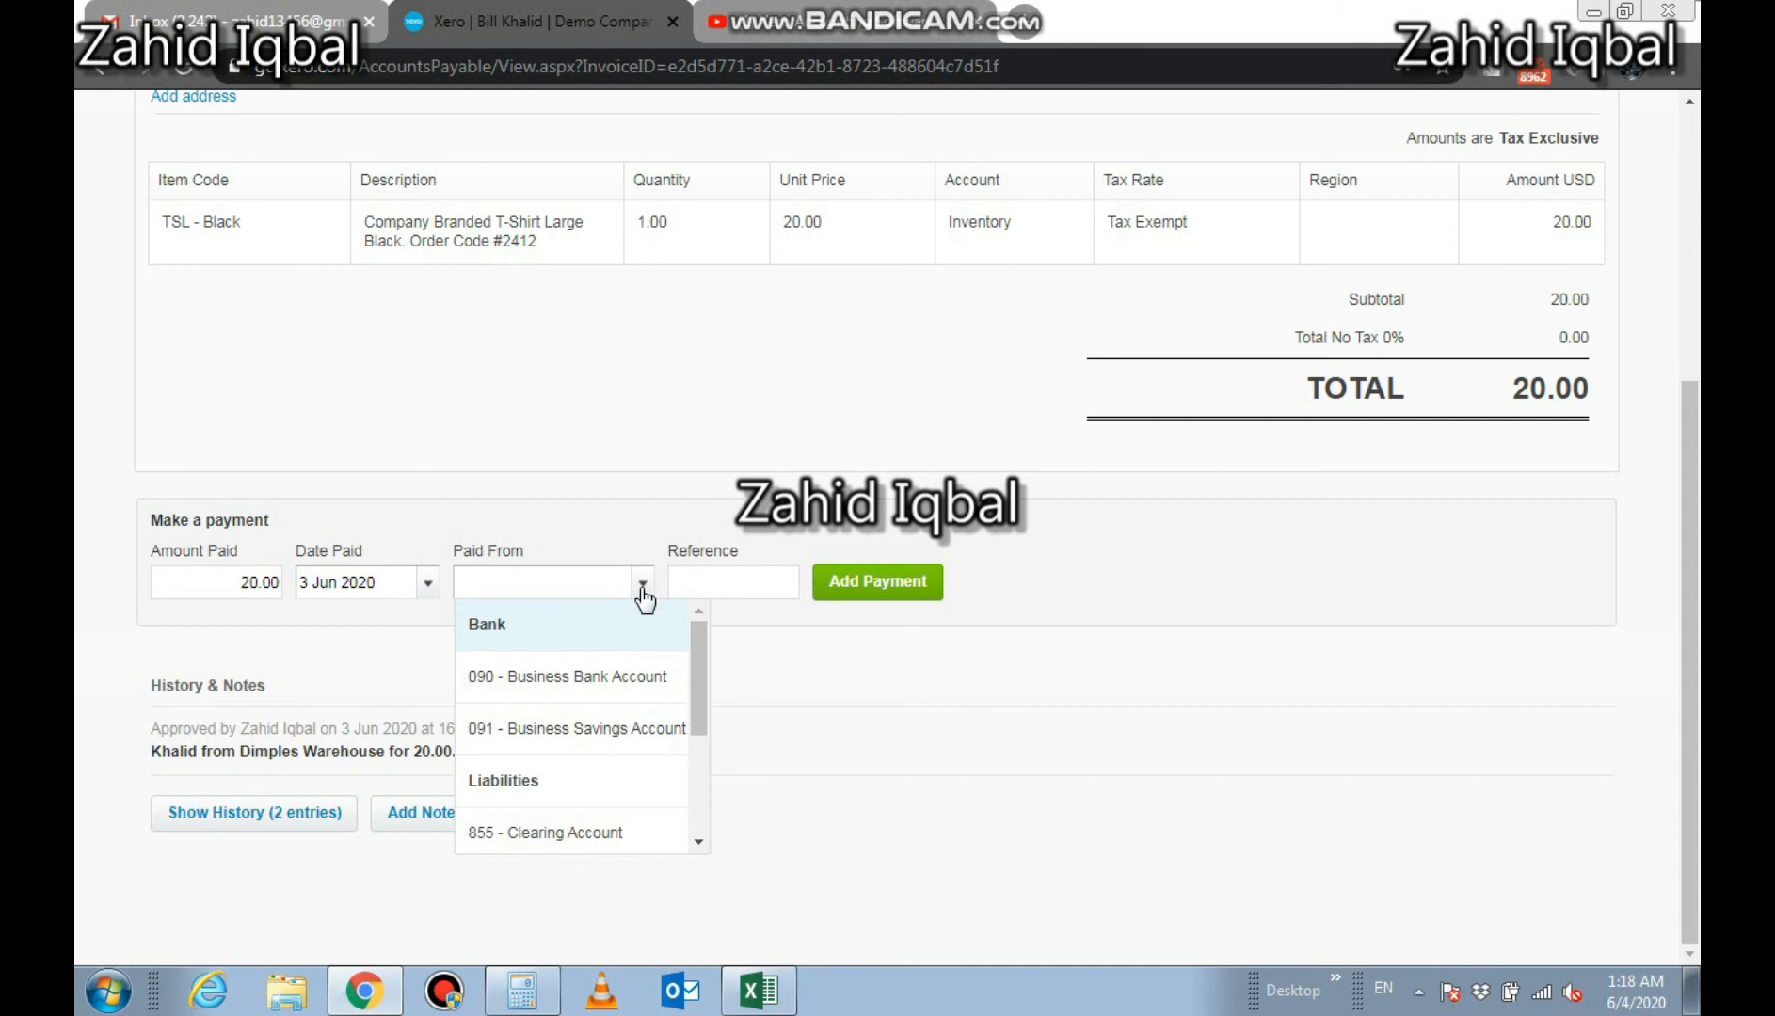
pyautogui.click(625, 684)
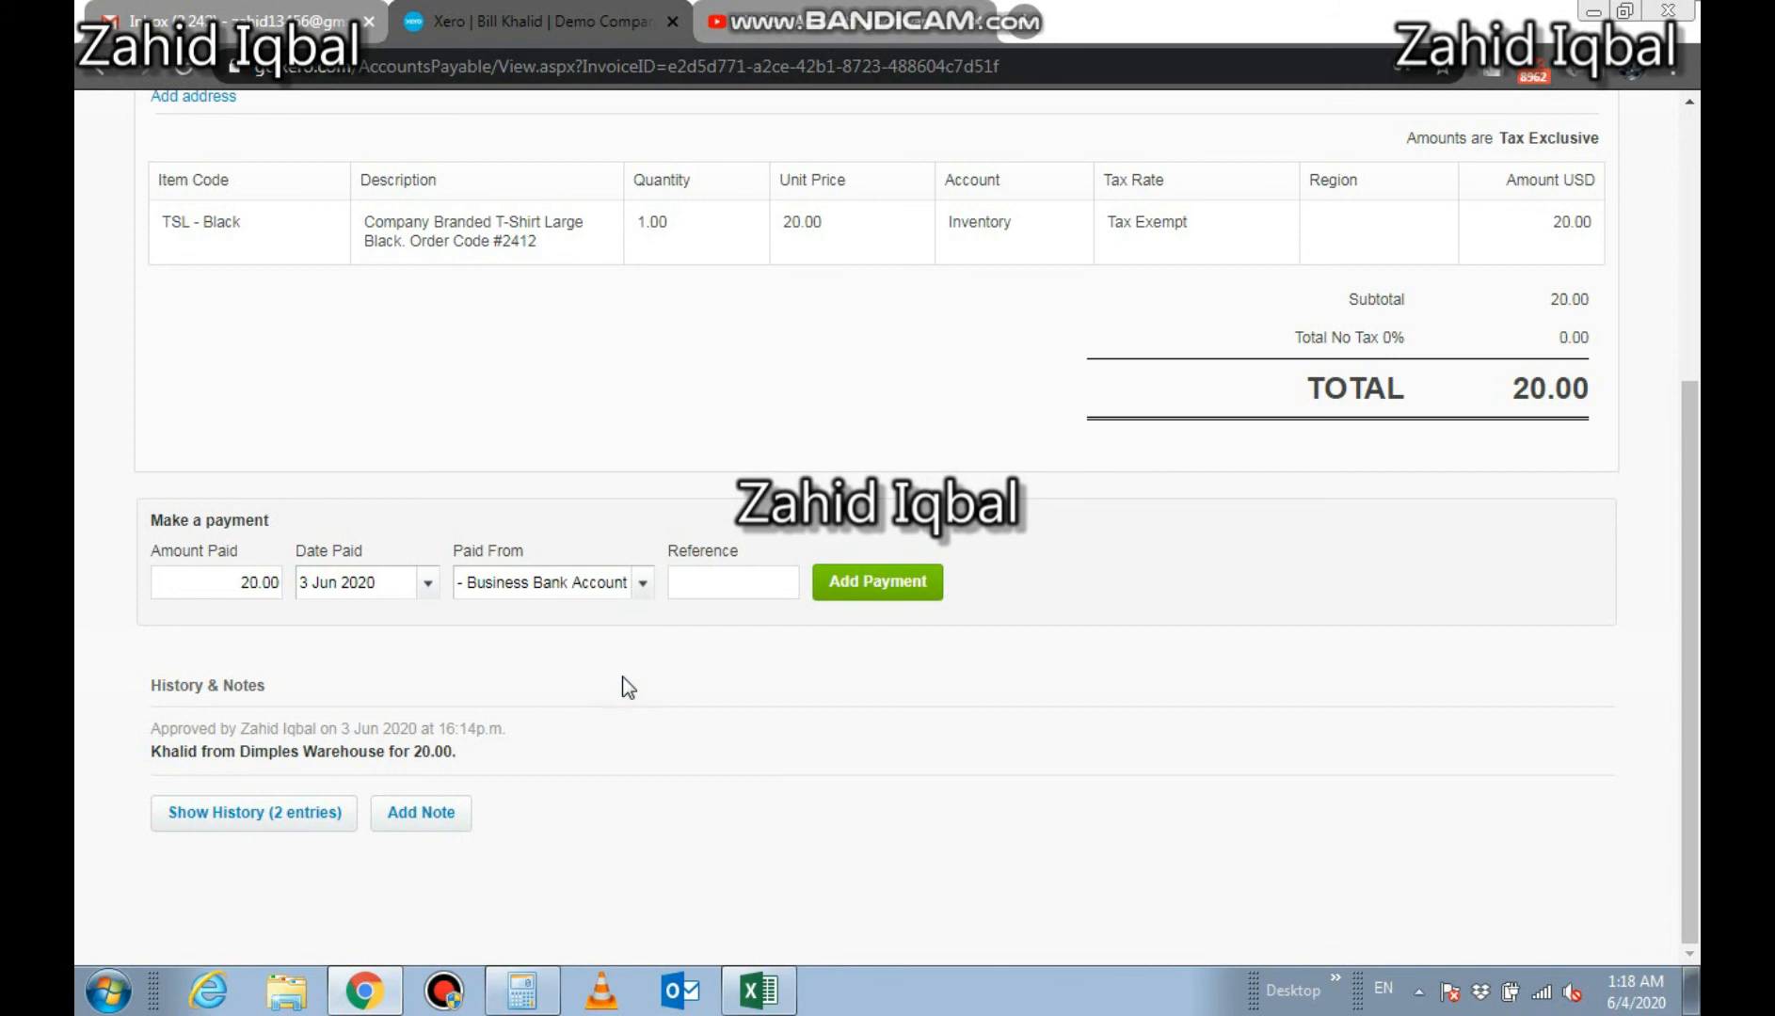
pyautogui.click(715, 585)
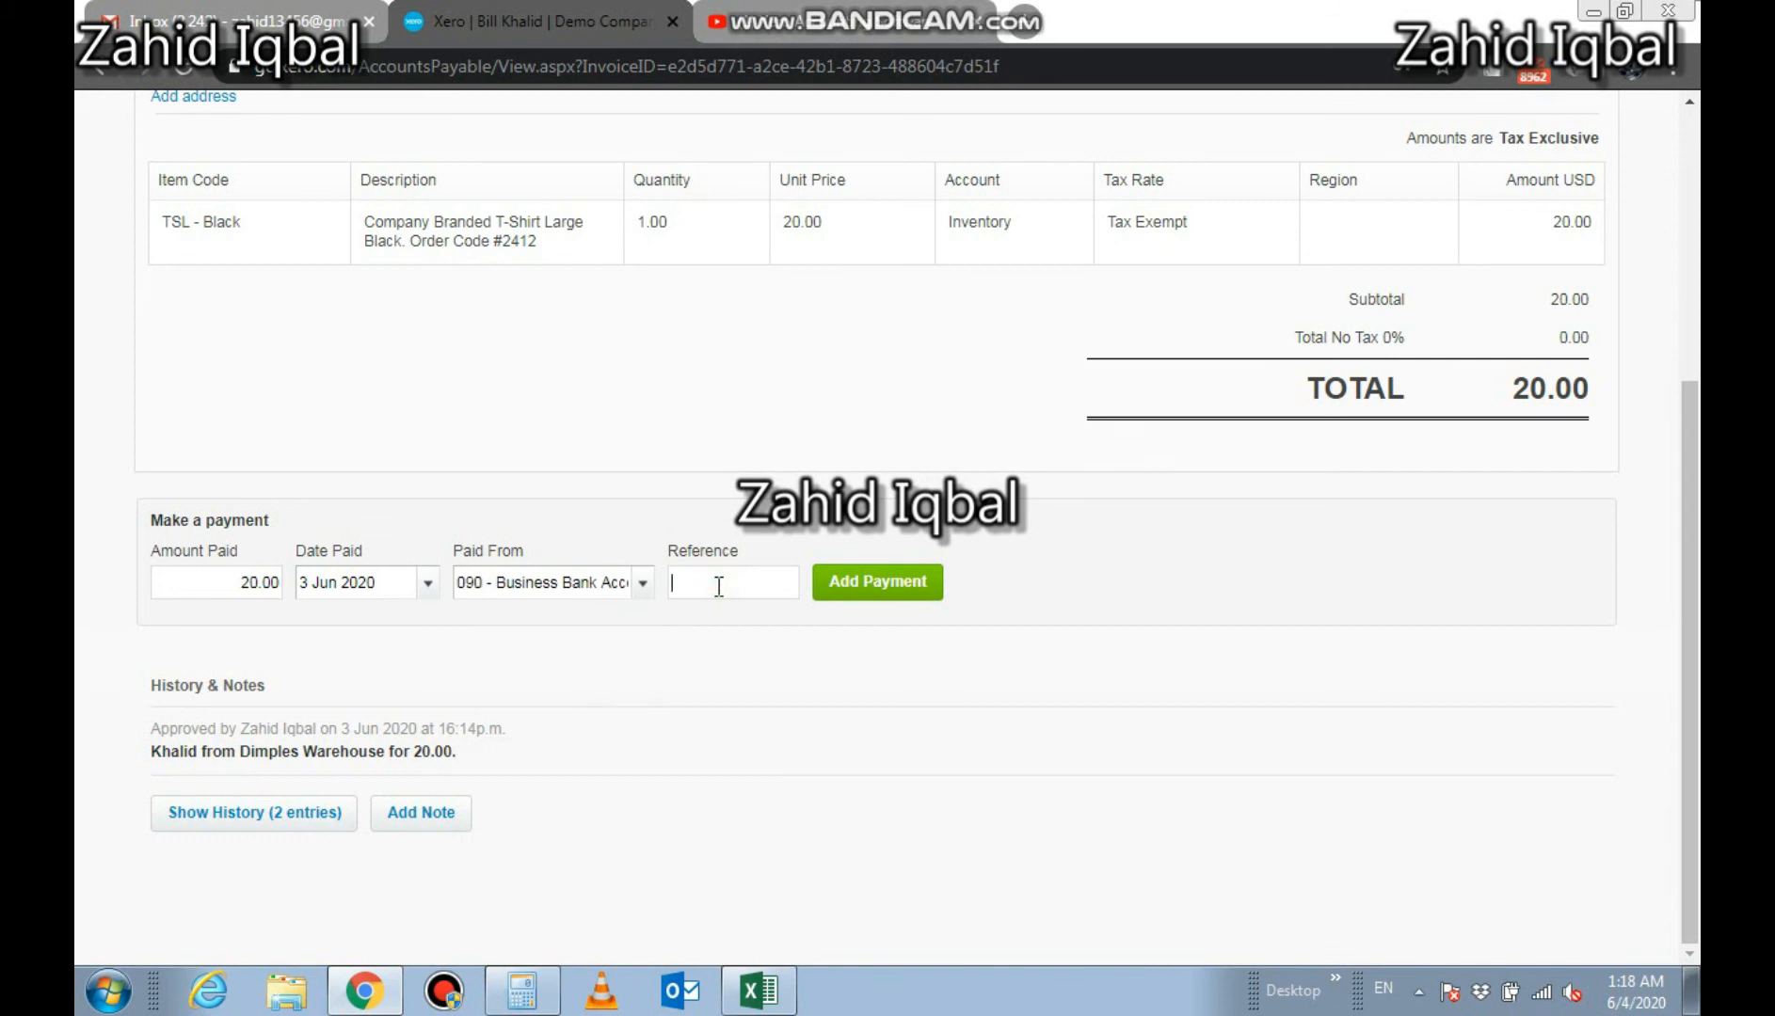
pyautogui.write('Zahid')
pyautogui.click(823, 585)
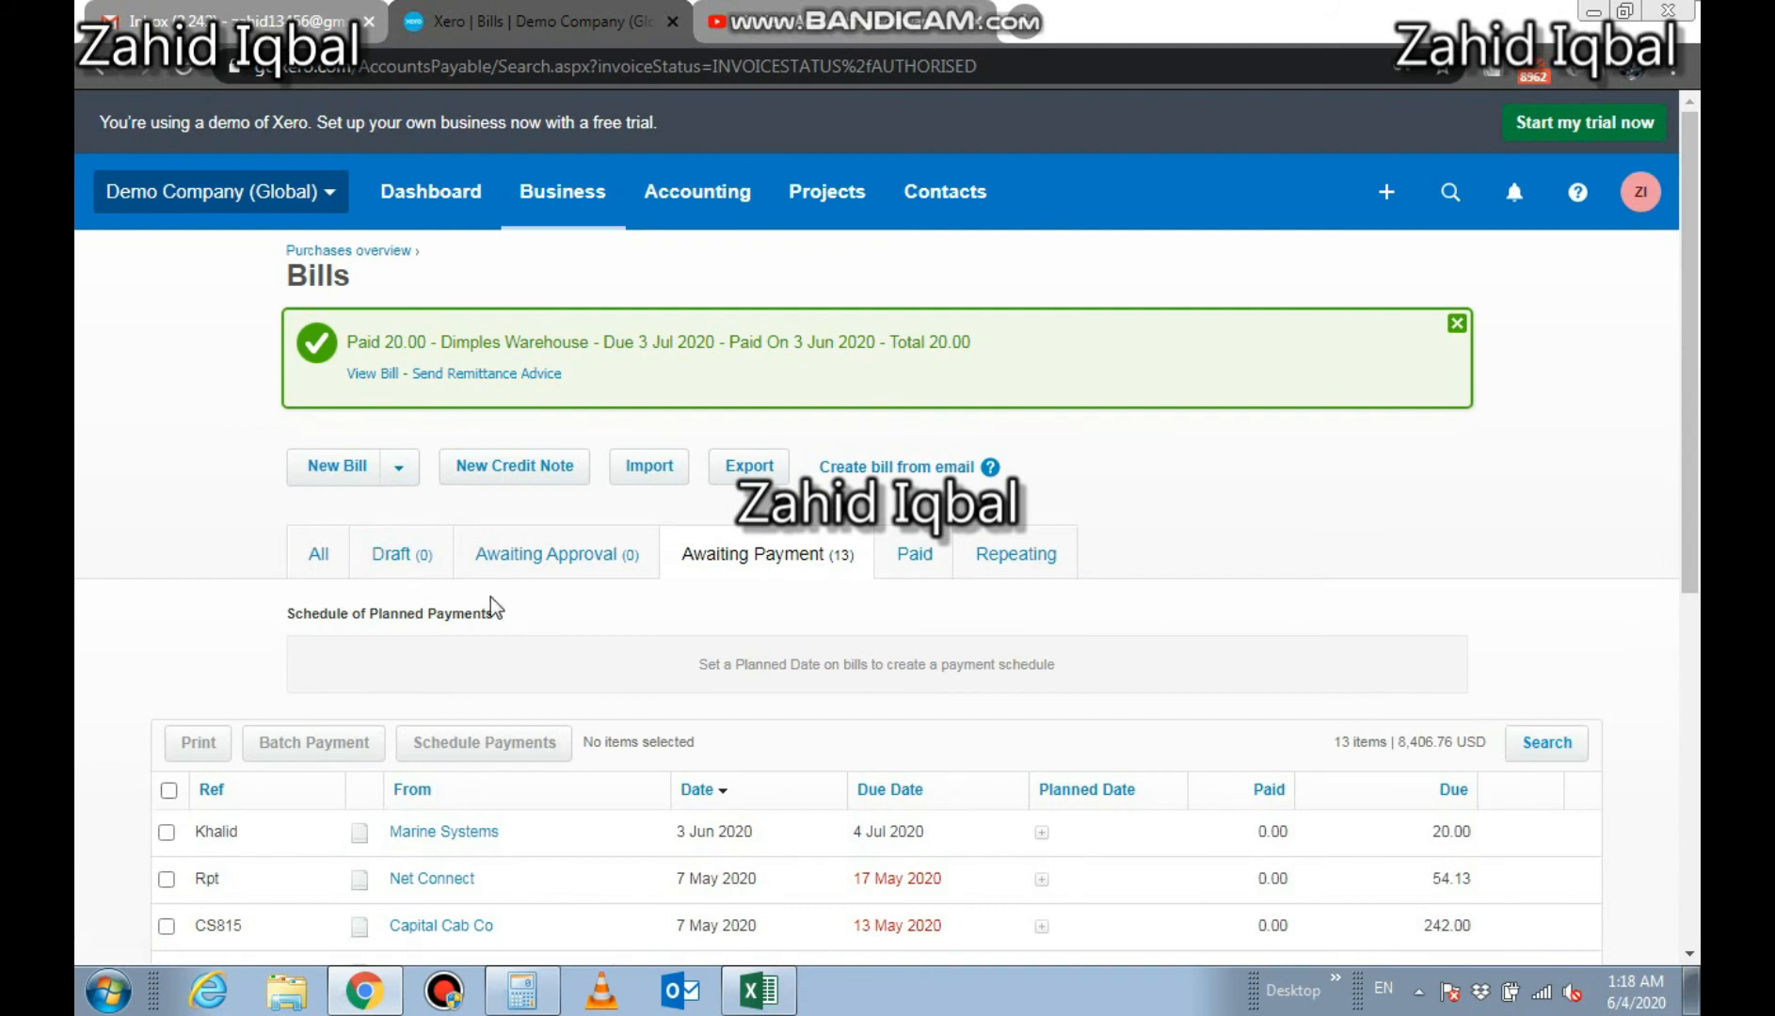
# Check the full list of bills, then open the Balance Sheet report
pyautogui.click(331, 555)
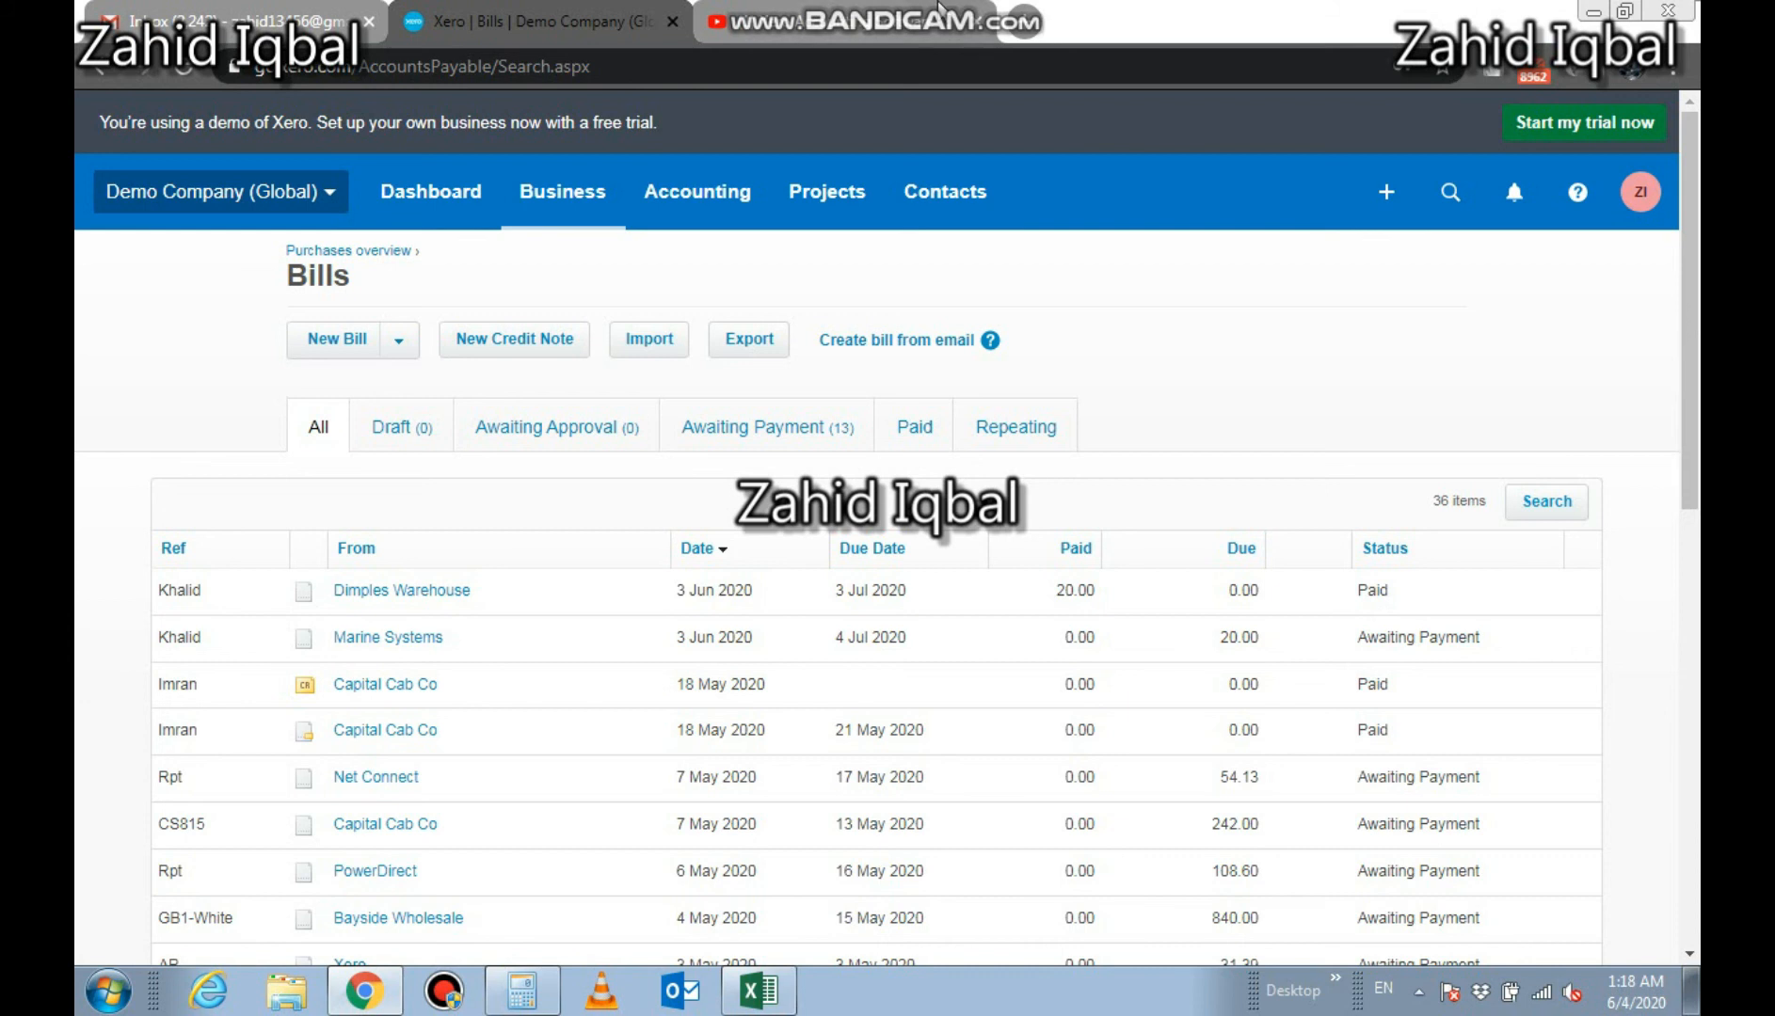
pyautogui.moveTo(938, 7)
pyautogui.click(690, 203)
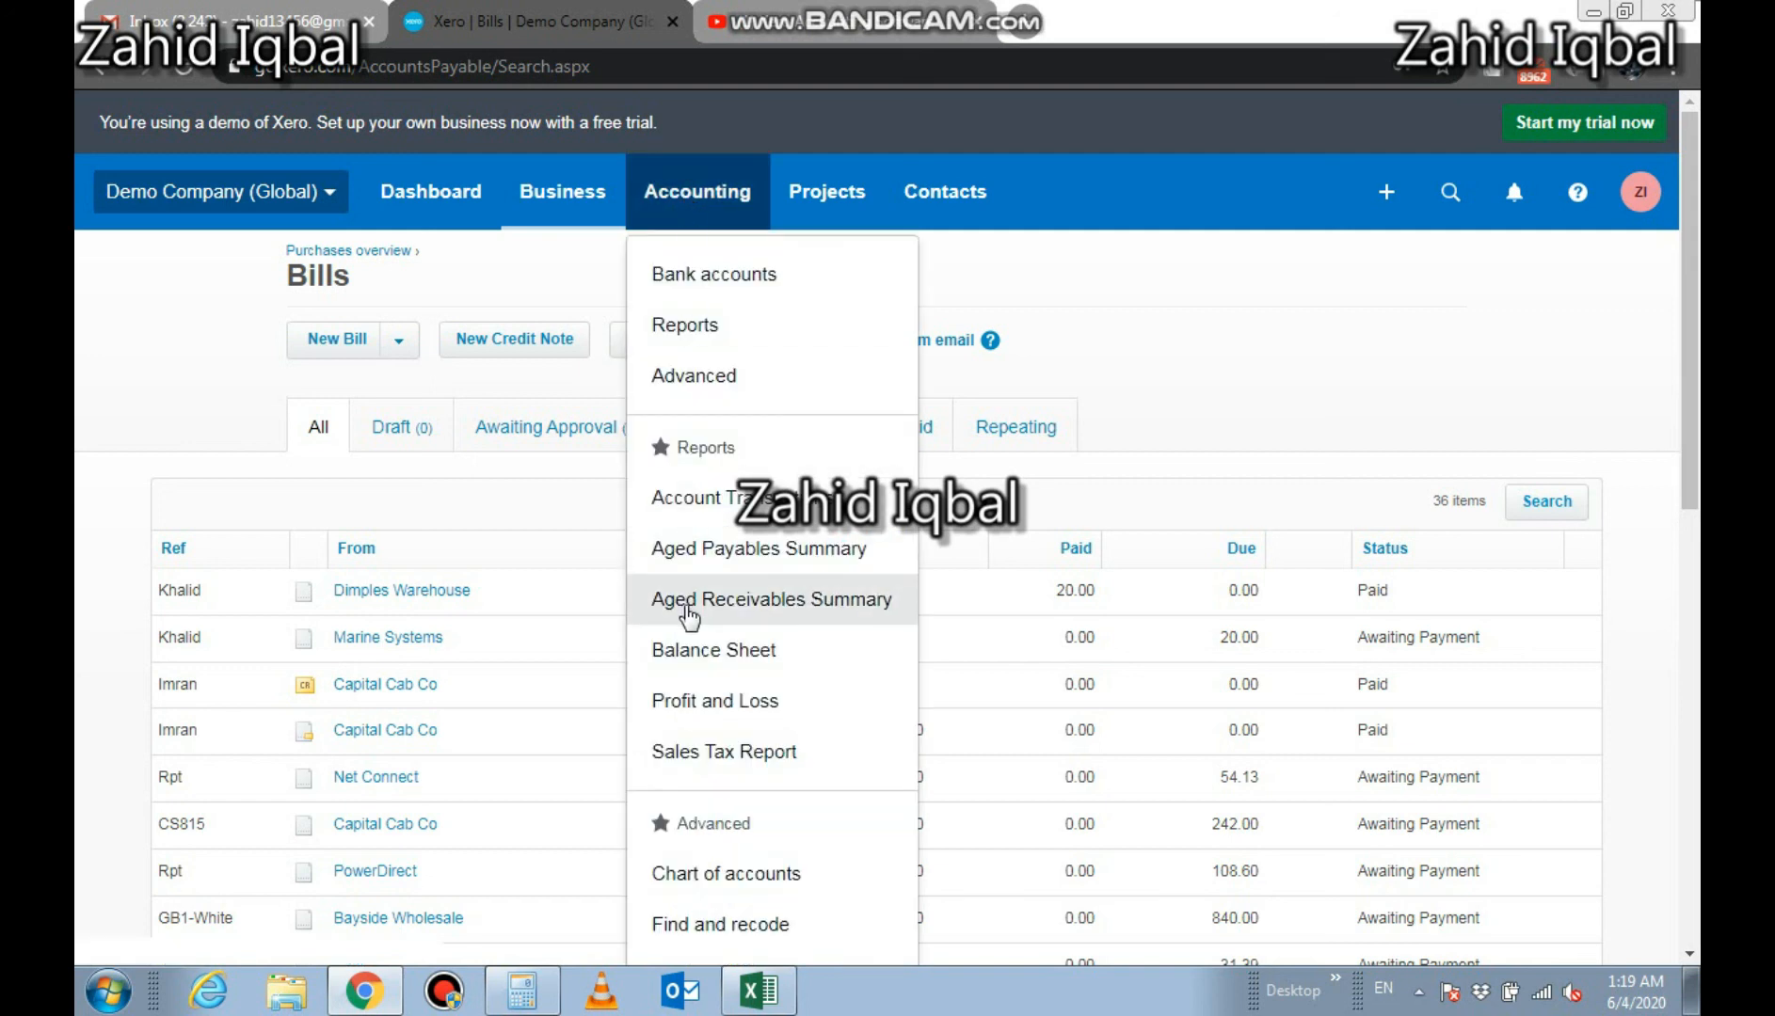
pyautogui.click(697, 651)
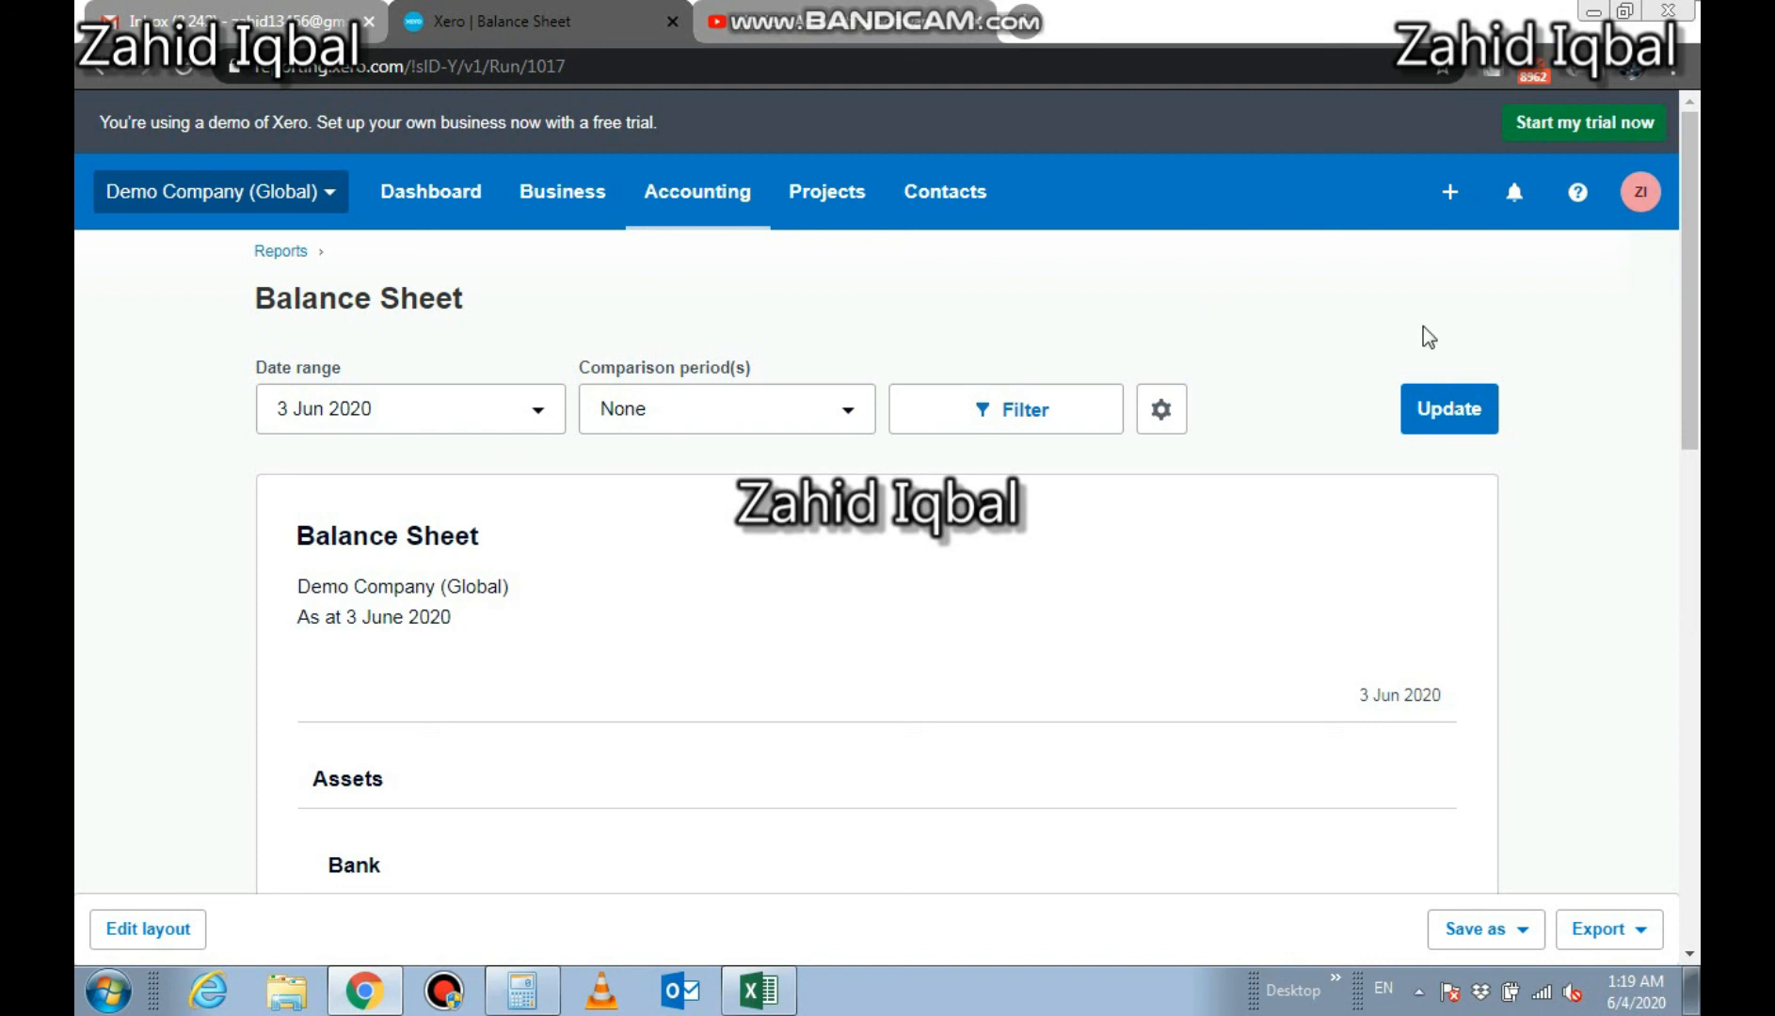
# Drill into the Business Bank Account balance, review its transactions, and return to the balance sheet
pyautogui.moveTo(1695, 282); pyautogui.dragTo(1693, 585)
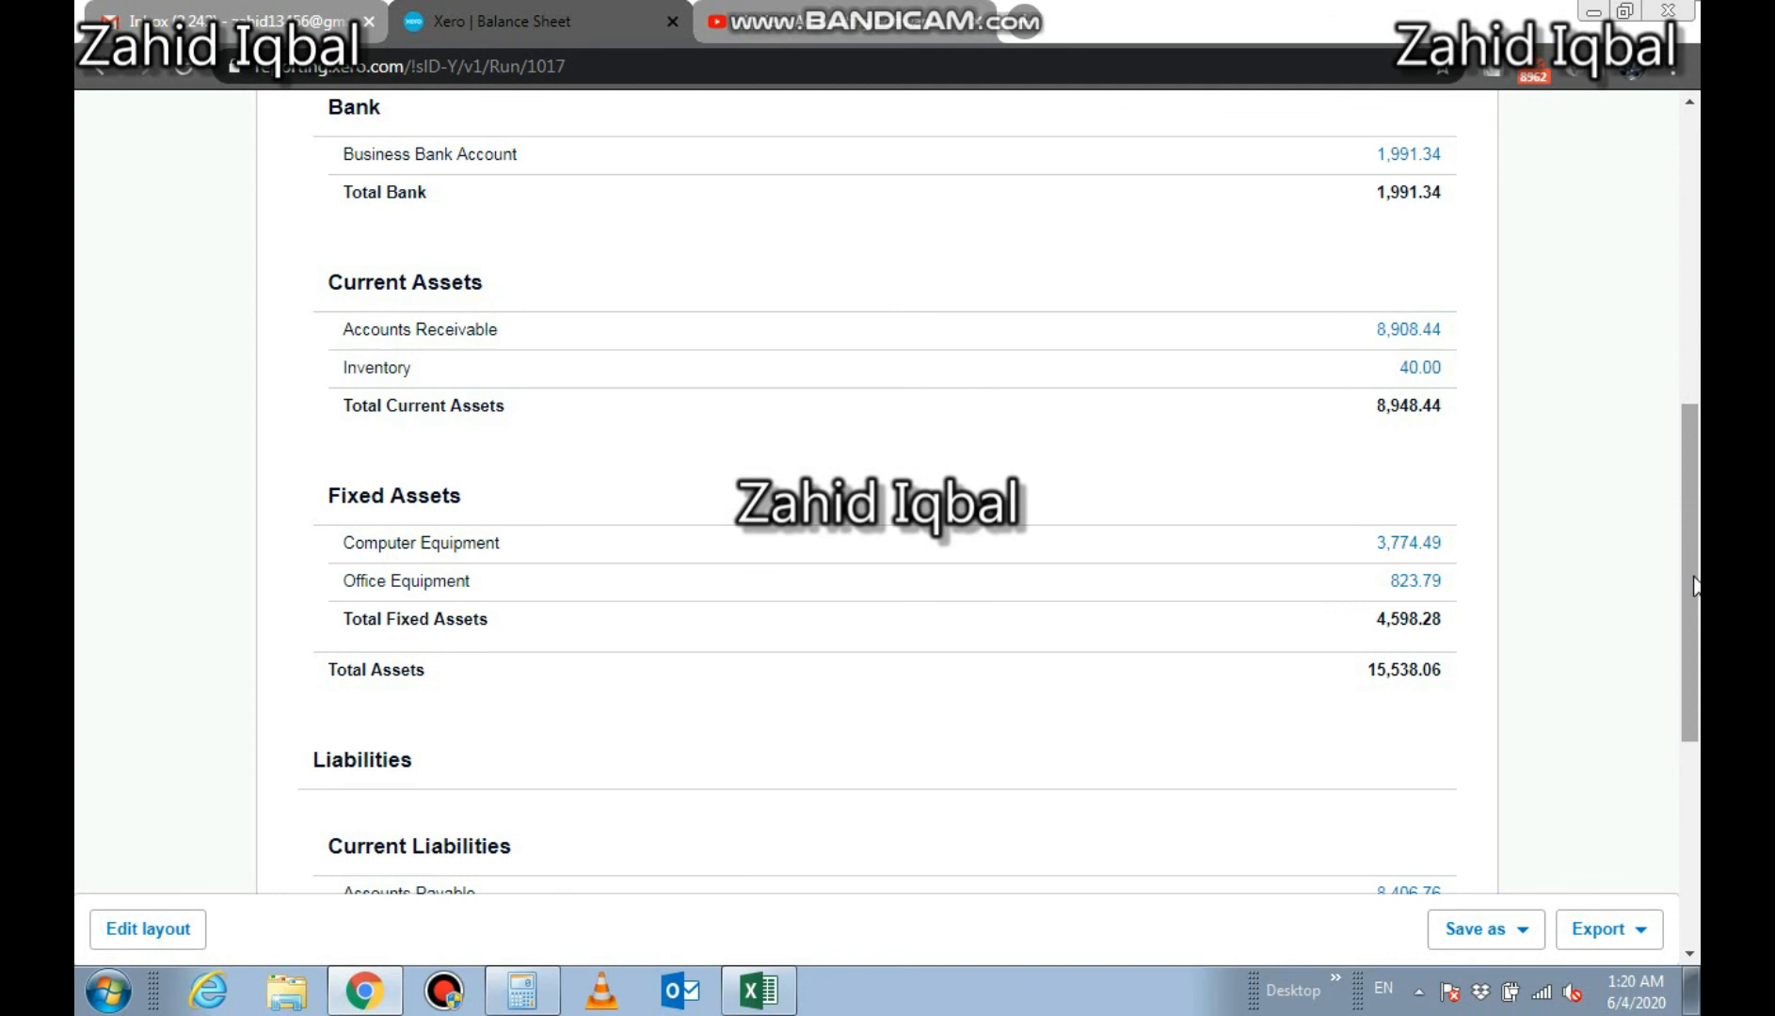
pyautogui.moveTo(1694, 585); pyautogui.dragTo(1687, 543)
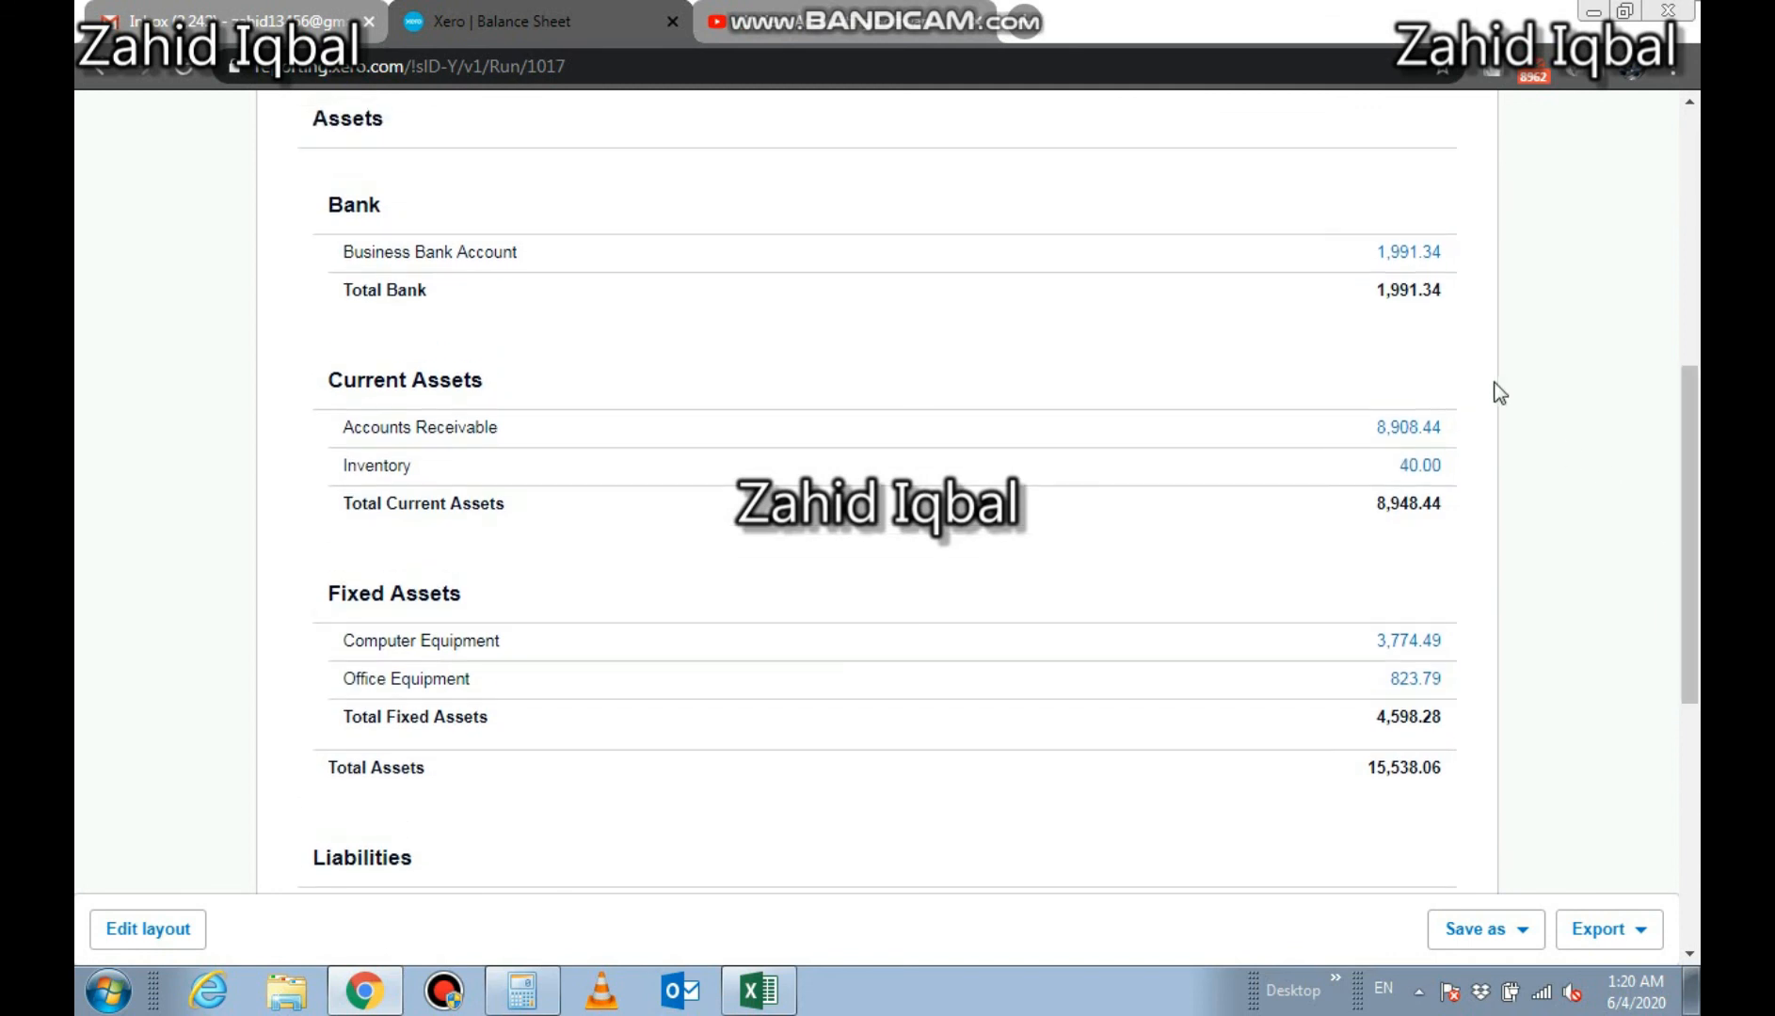
pyautogui.click(1409, 254)
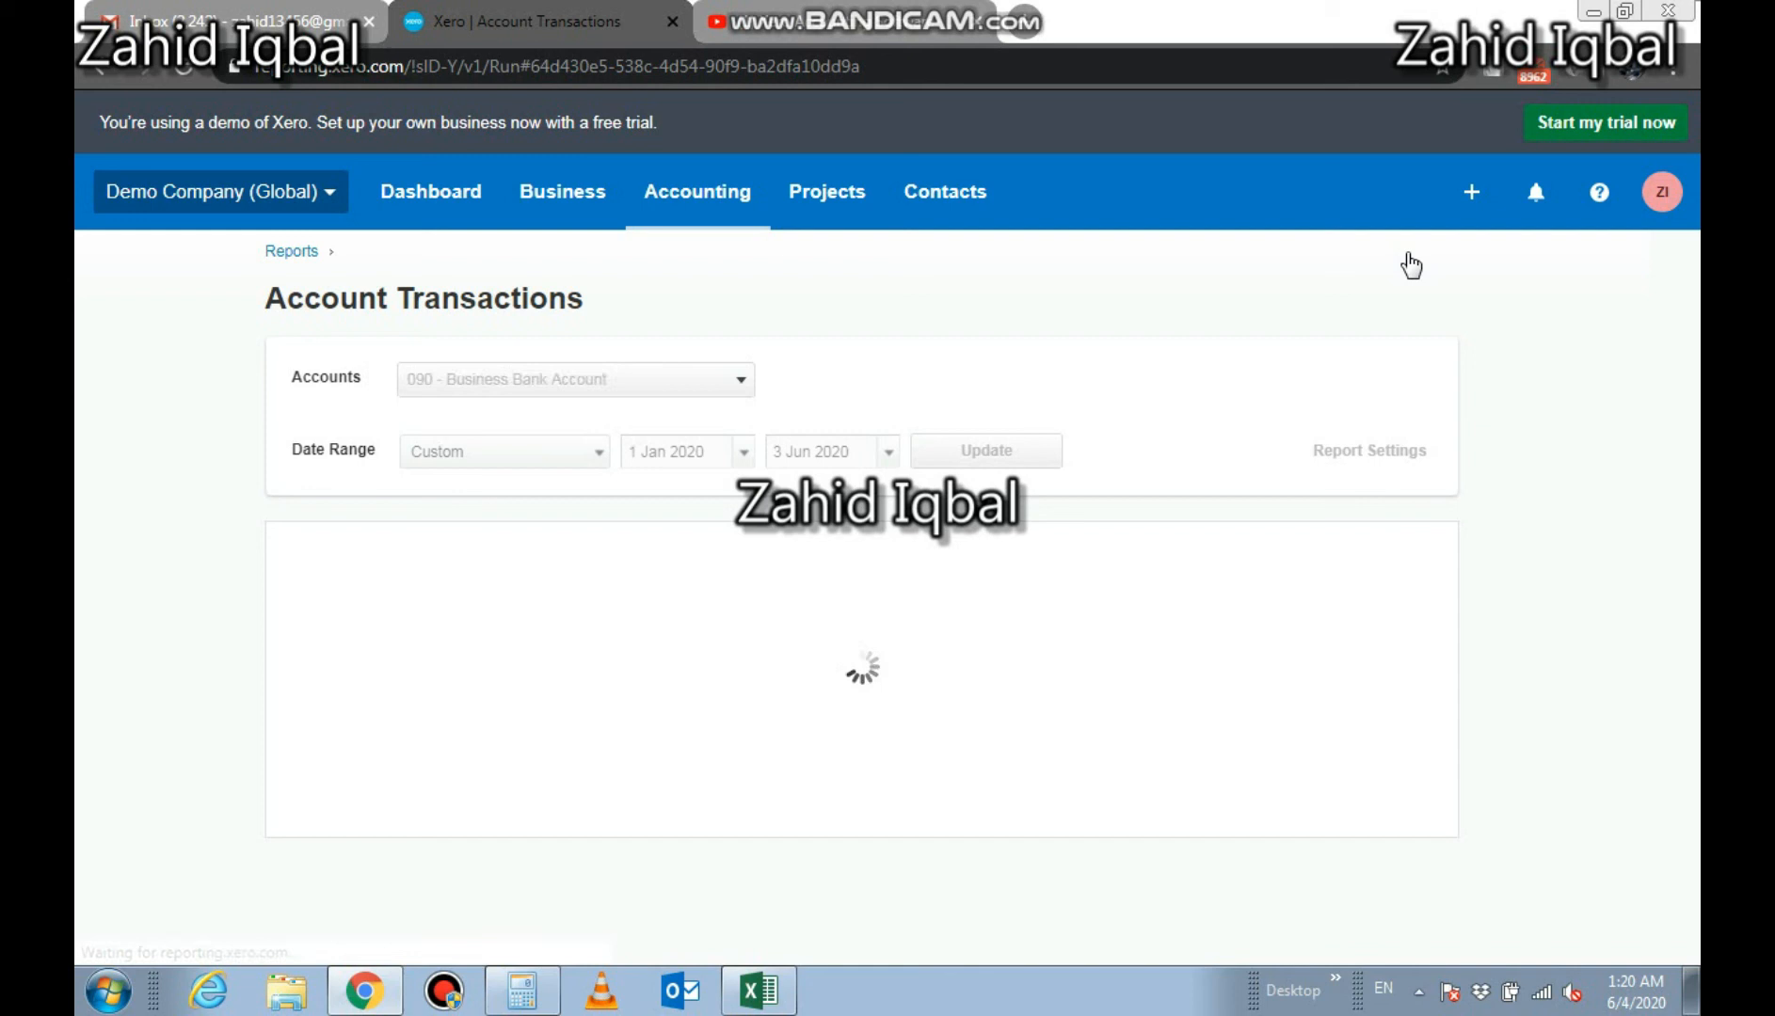
pyautogui.moveTo(1692, 269); pyautogui.dragTo(1699, 846)
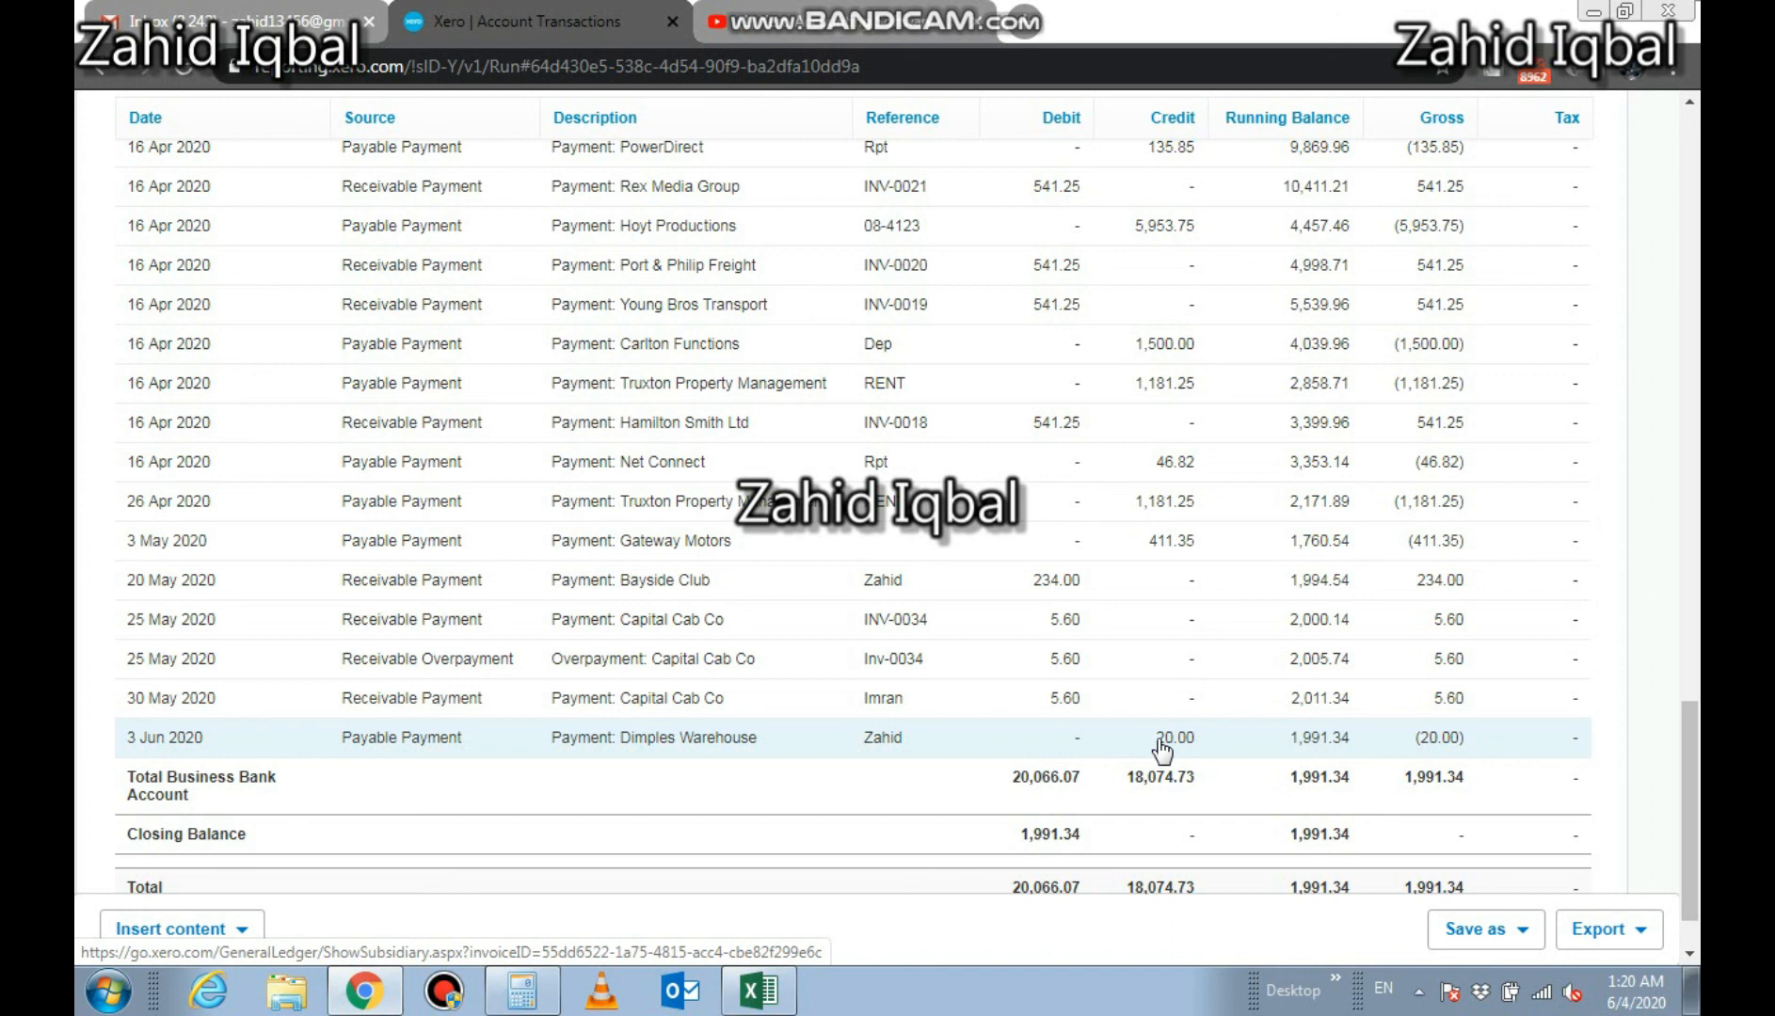
pyautogui.moveTo(1689, 789); pyautogui.dragTo(1684, 237)
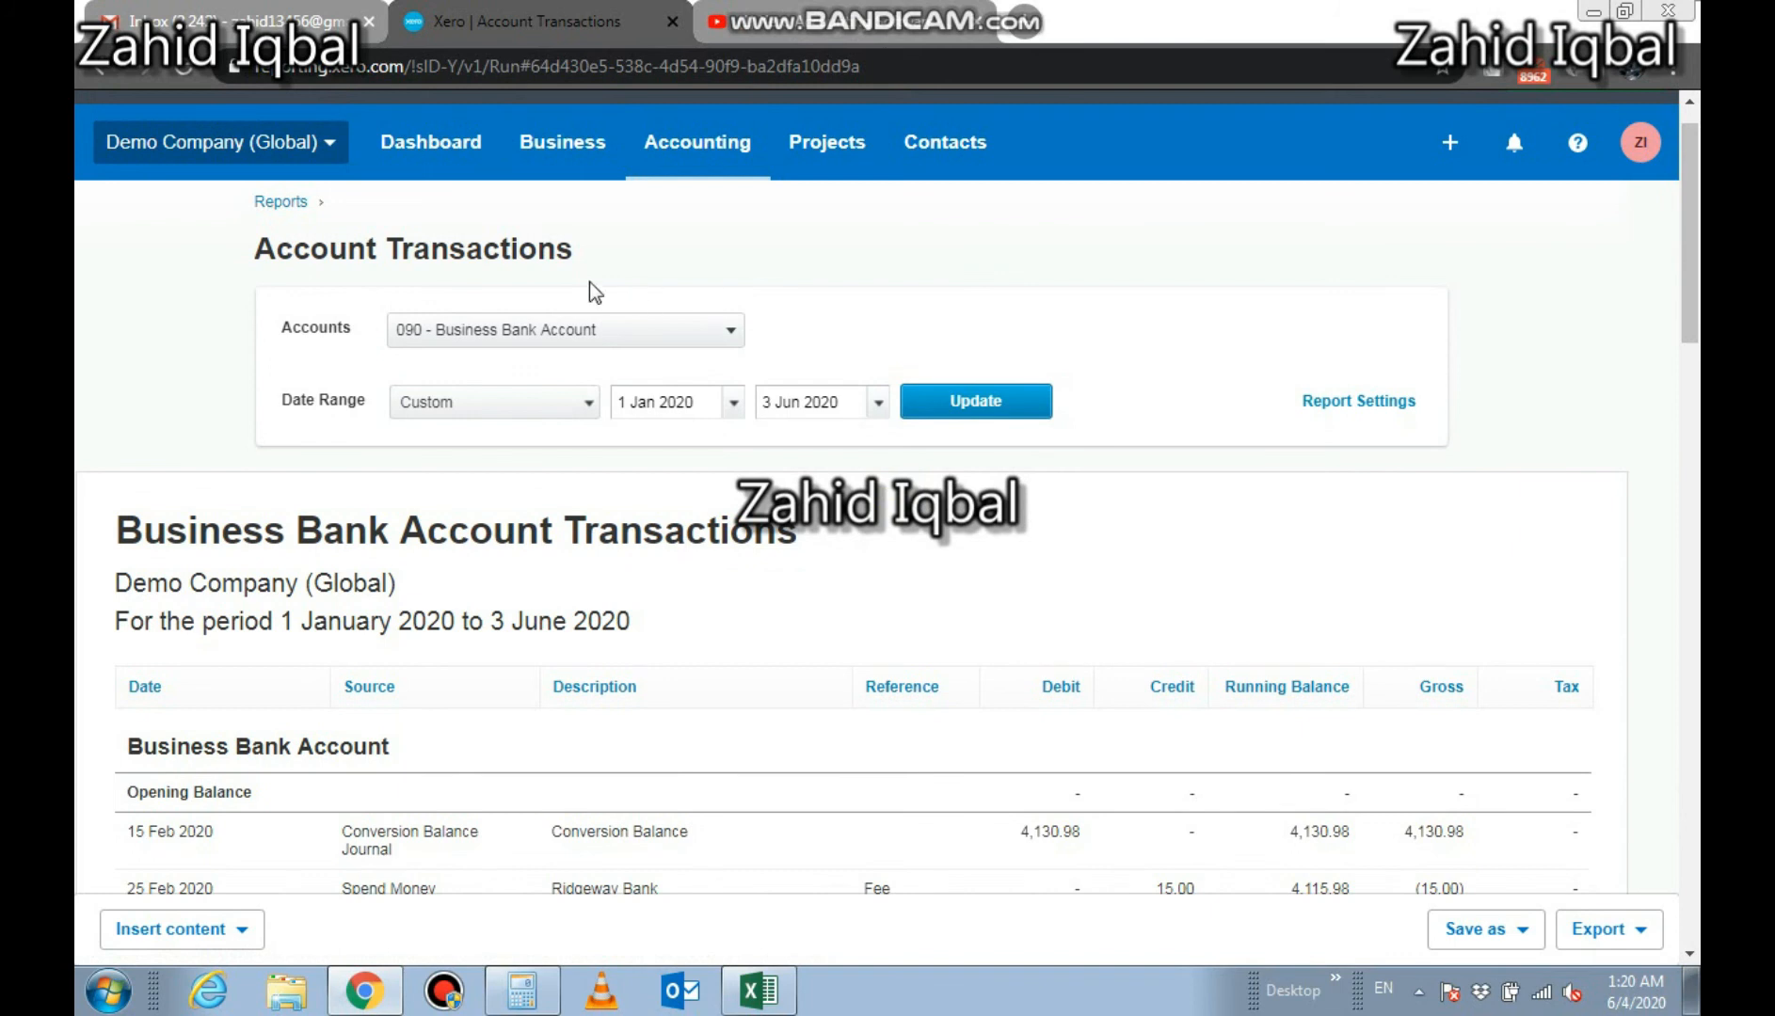
pyautogui.click(103, 69)
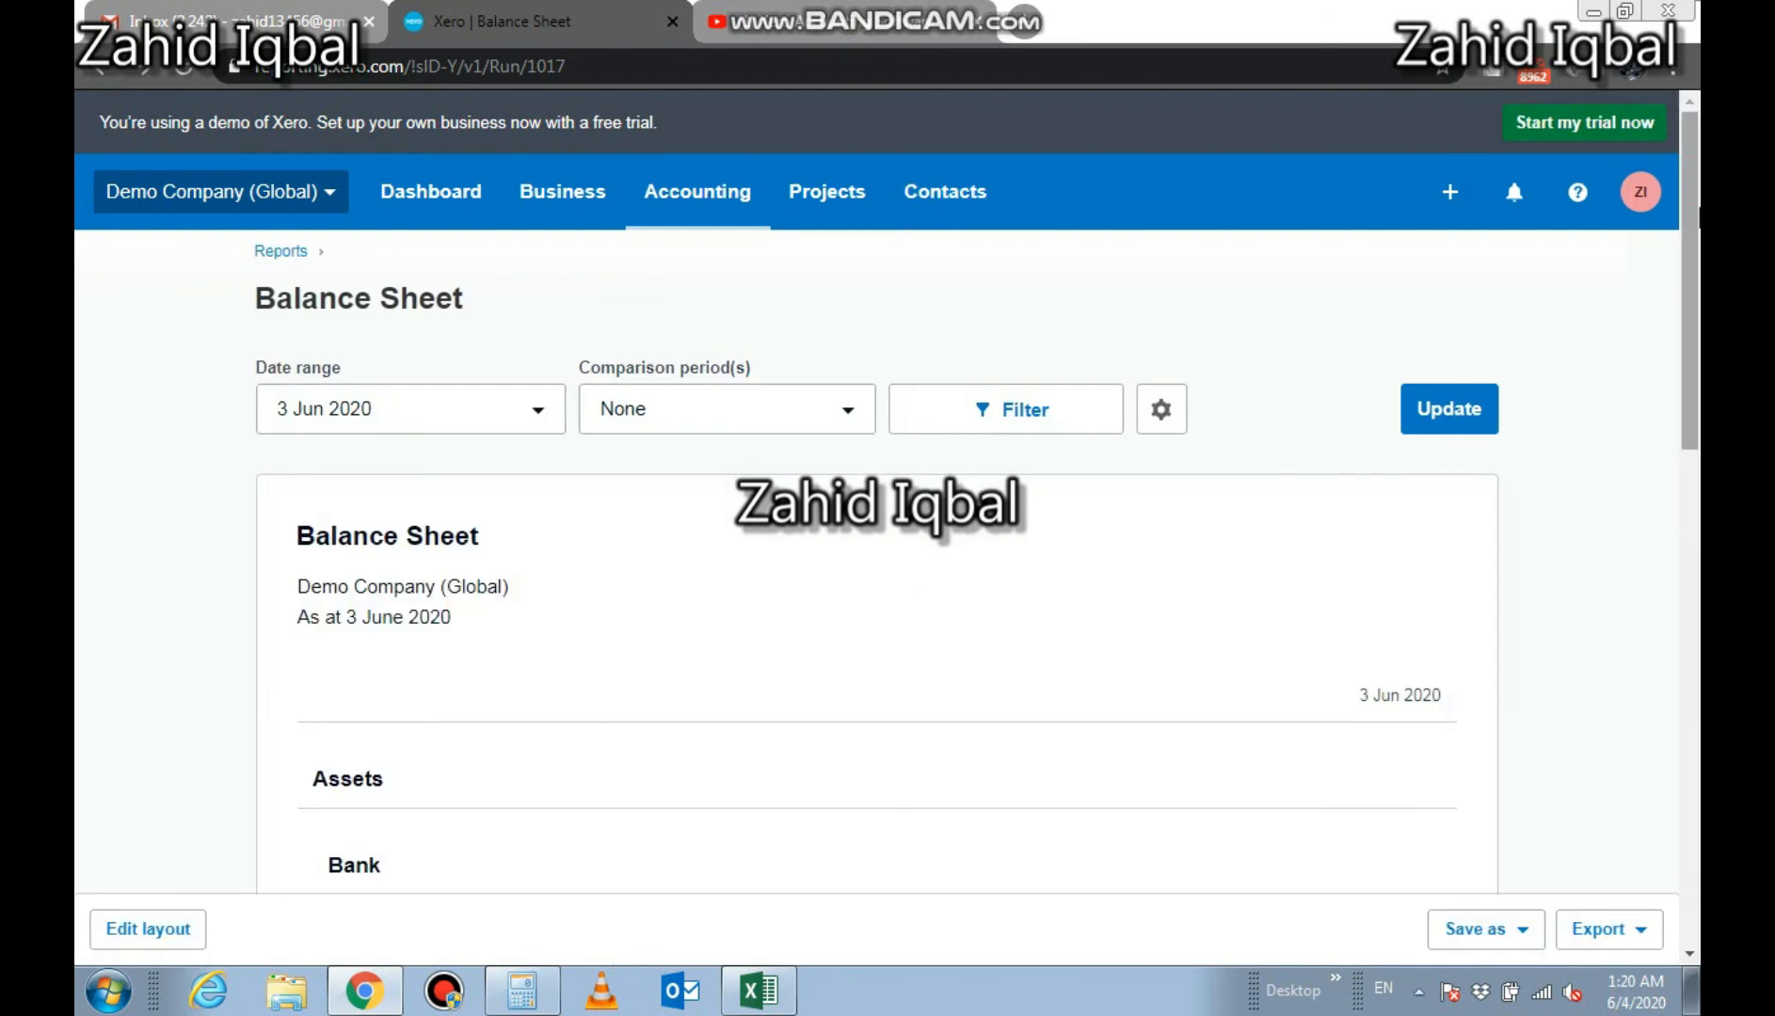
# Open the Accounts Payable transactions from the balance sheet and scroll through the June entries
pyautogui.scroll(-5, 887, 470)
pyautogui.moveTo(1698, 380); pyautogui.dragTo(1696, 592)
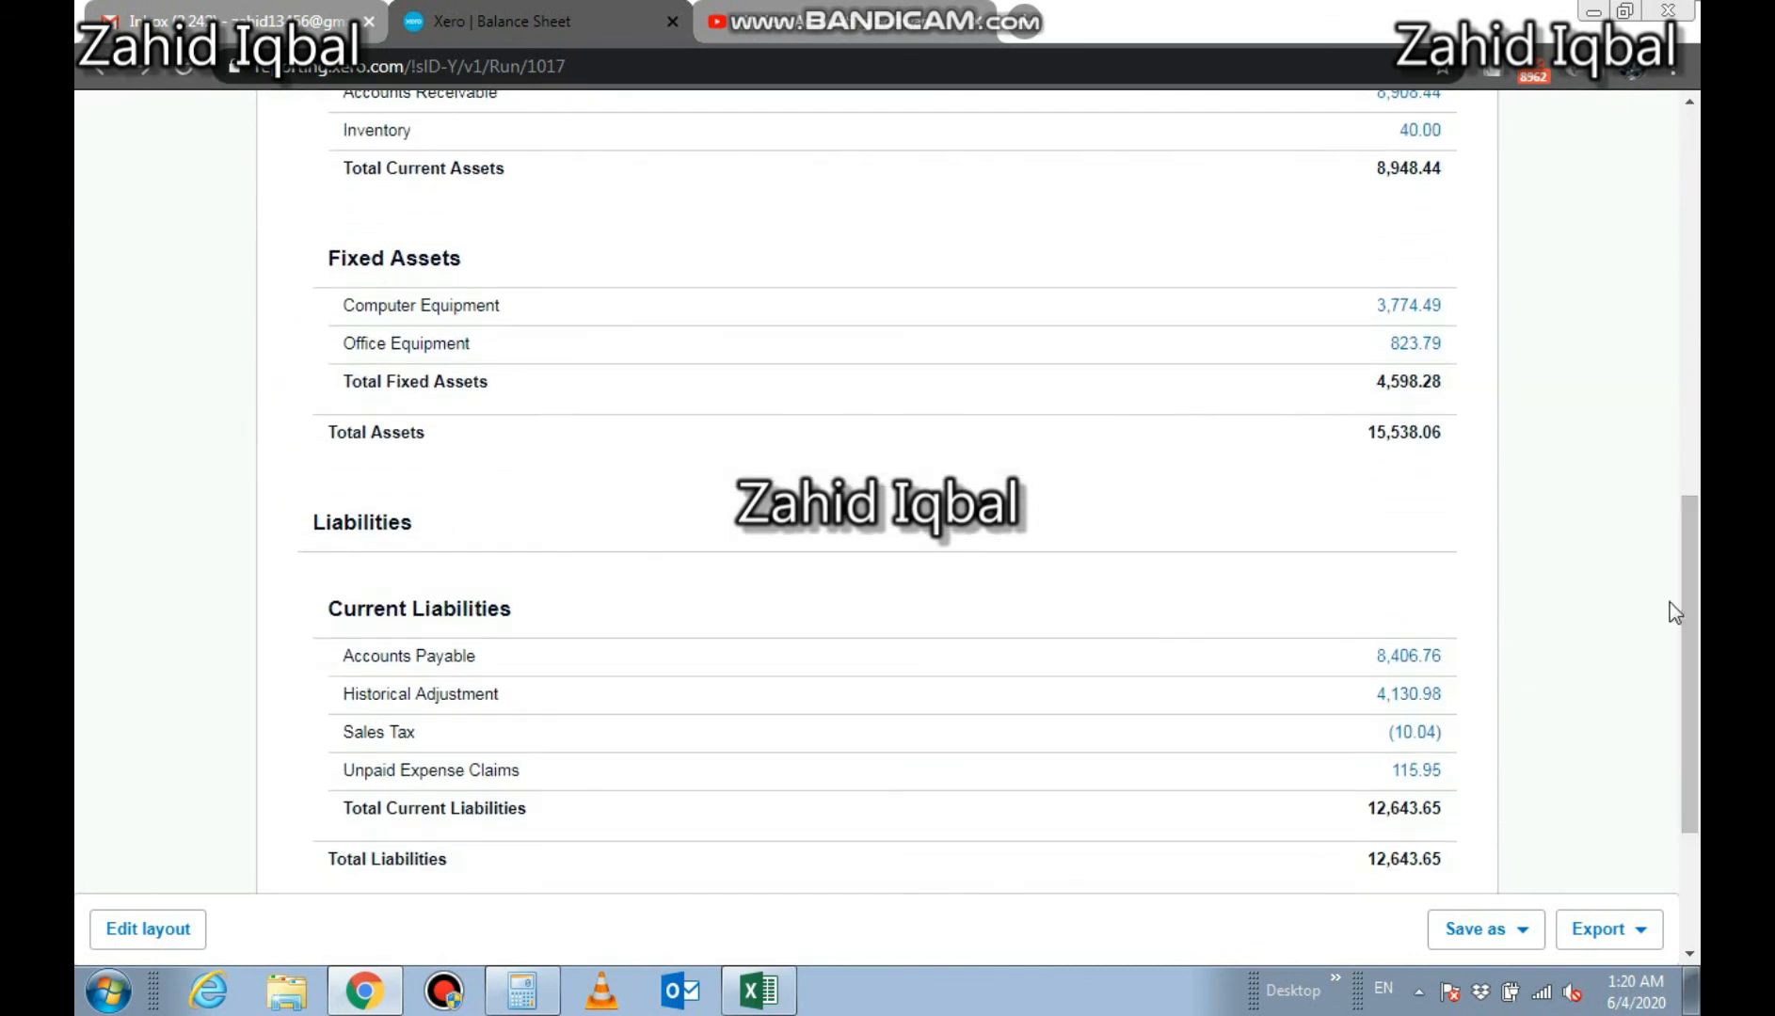
pyautogui.click(1432, 661)
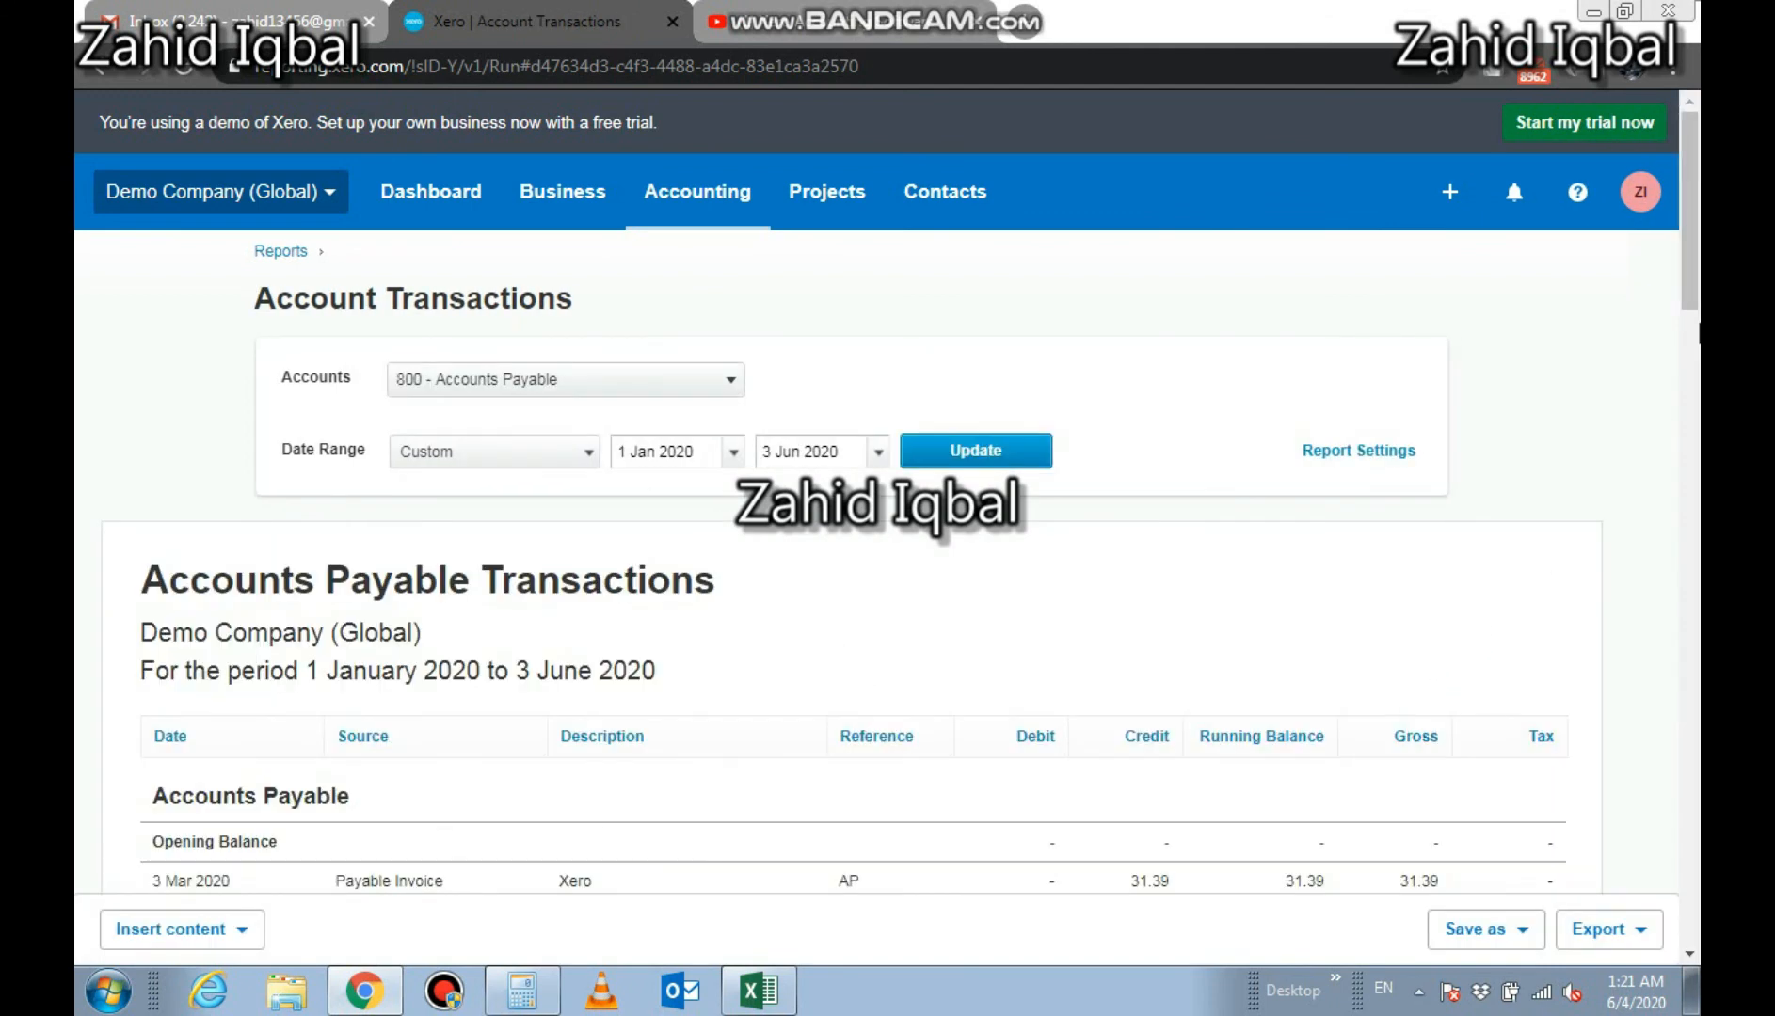
pyautogui.moveTo(1691, 241); pyautogui.dragTo(1691, 840)
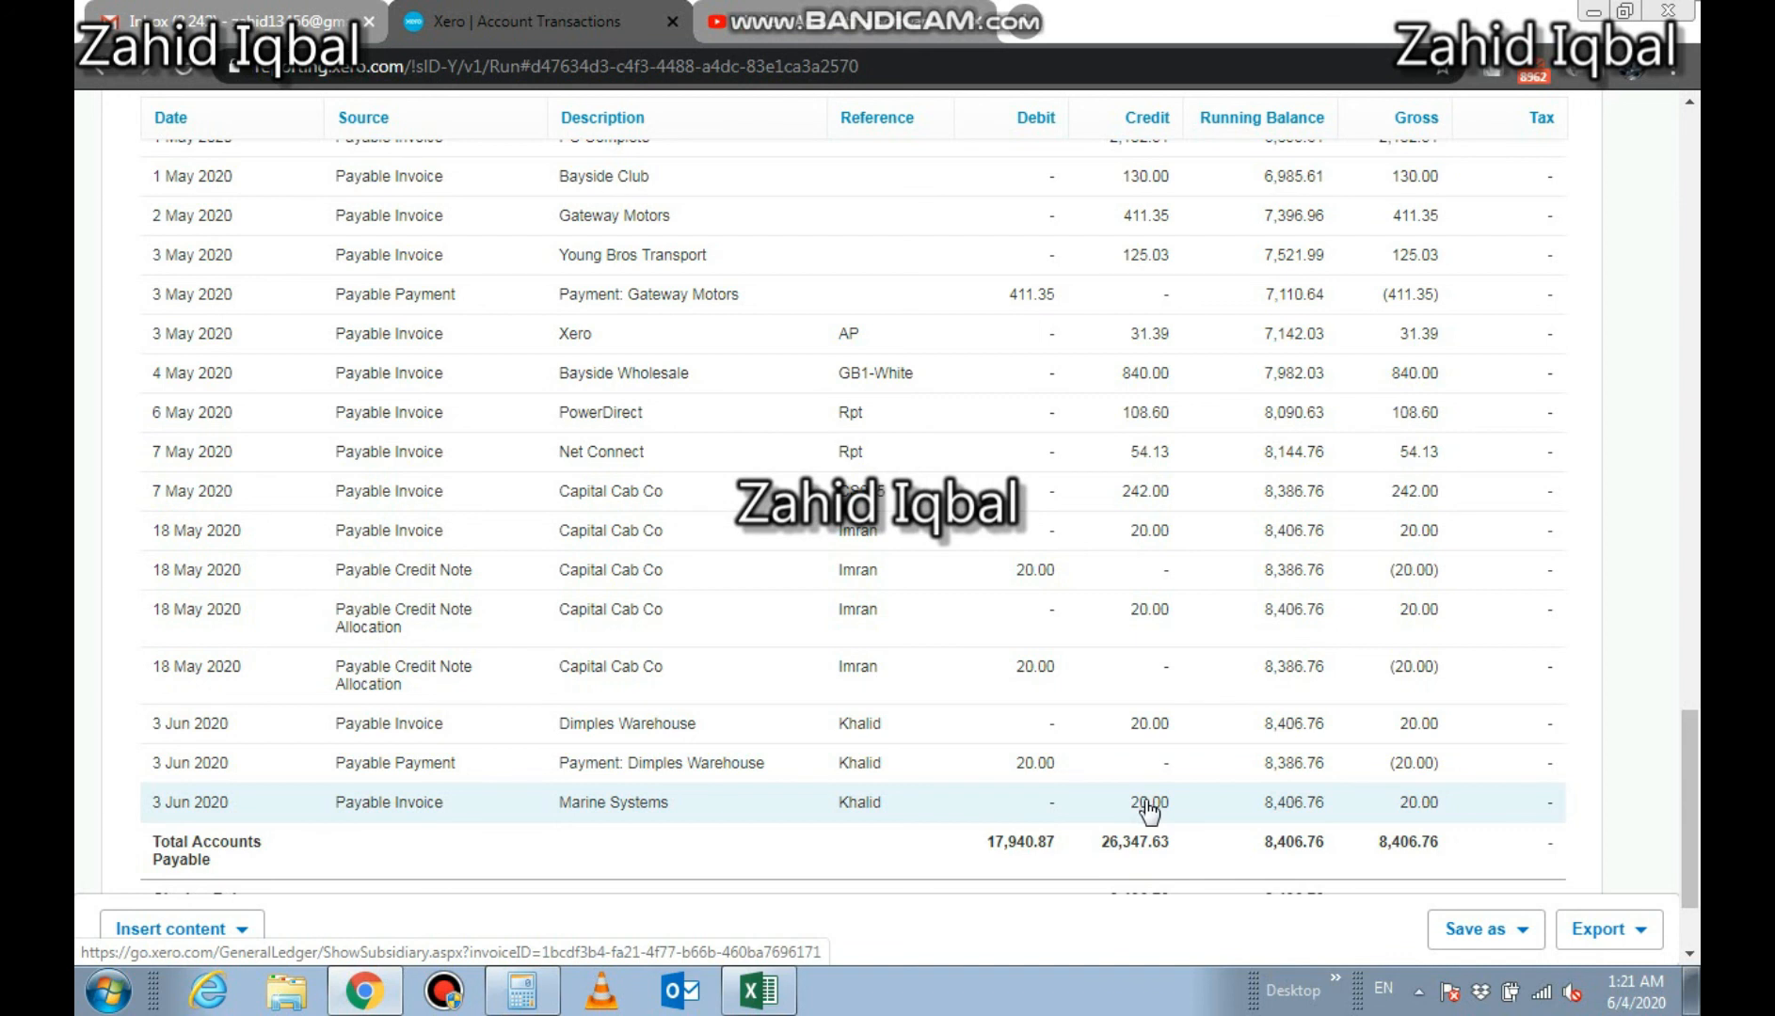
pyautogui.moveTo(1694, 762); pyautogui.dragTo(1694, 131)
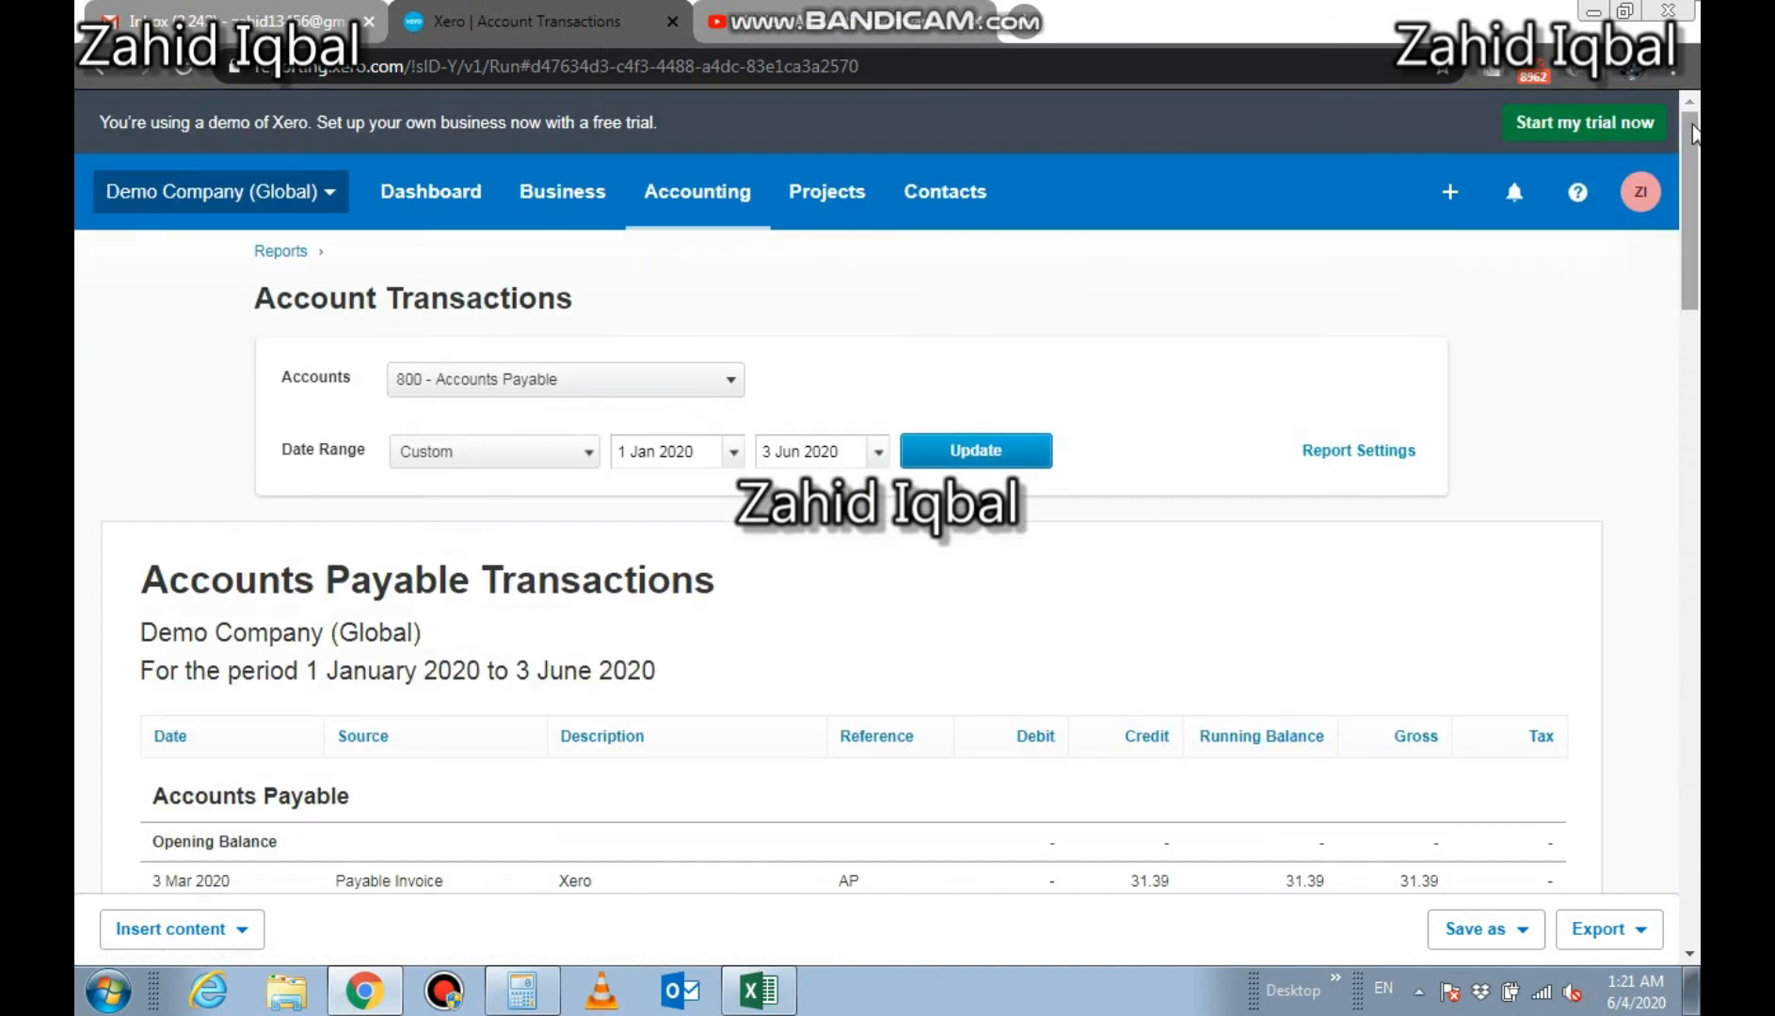
# Switch to the YouTube tab with the Xero tutorial playlist
pyautogui.click(589, 197)
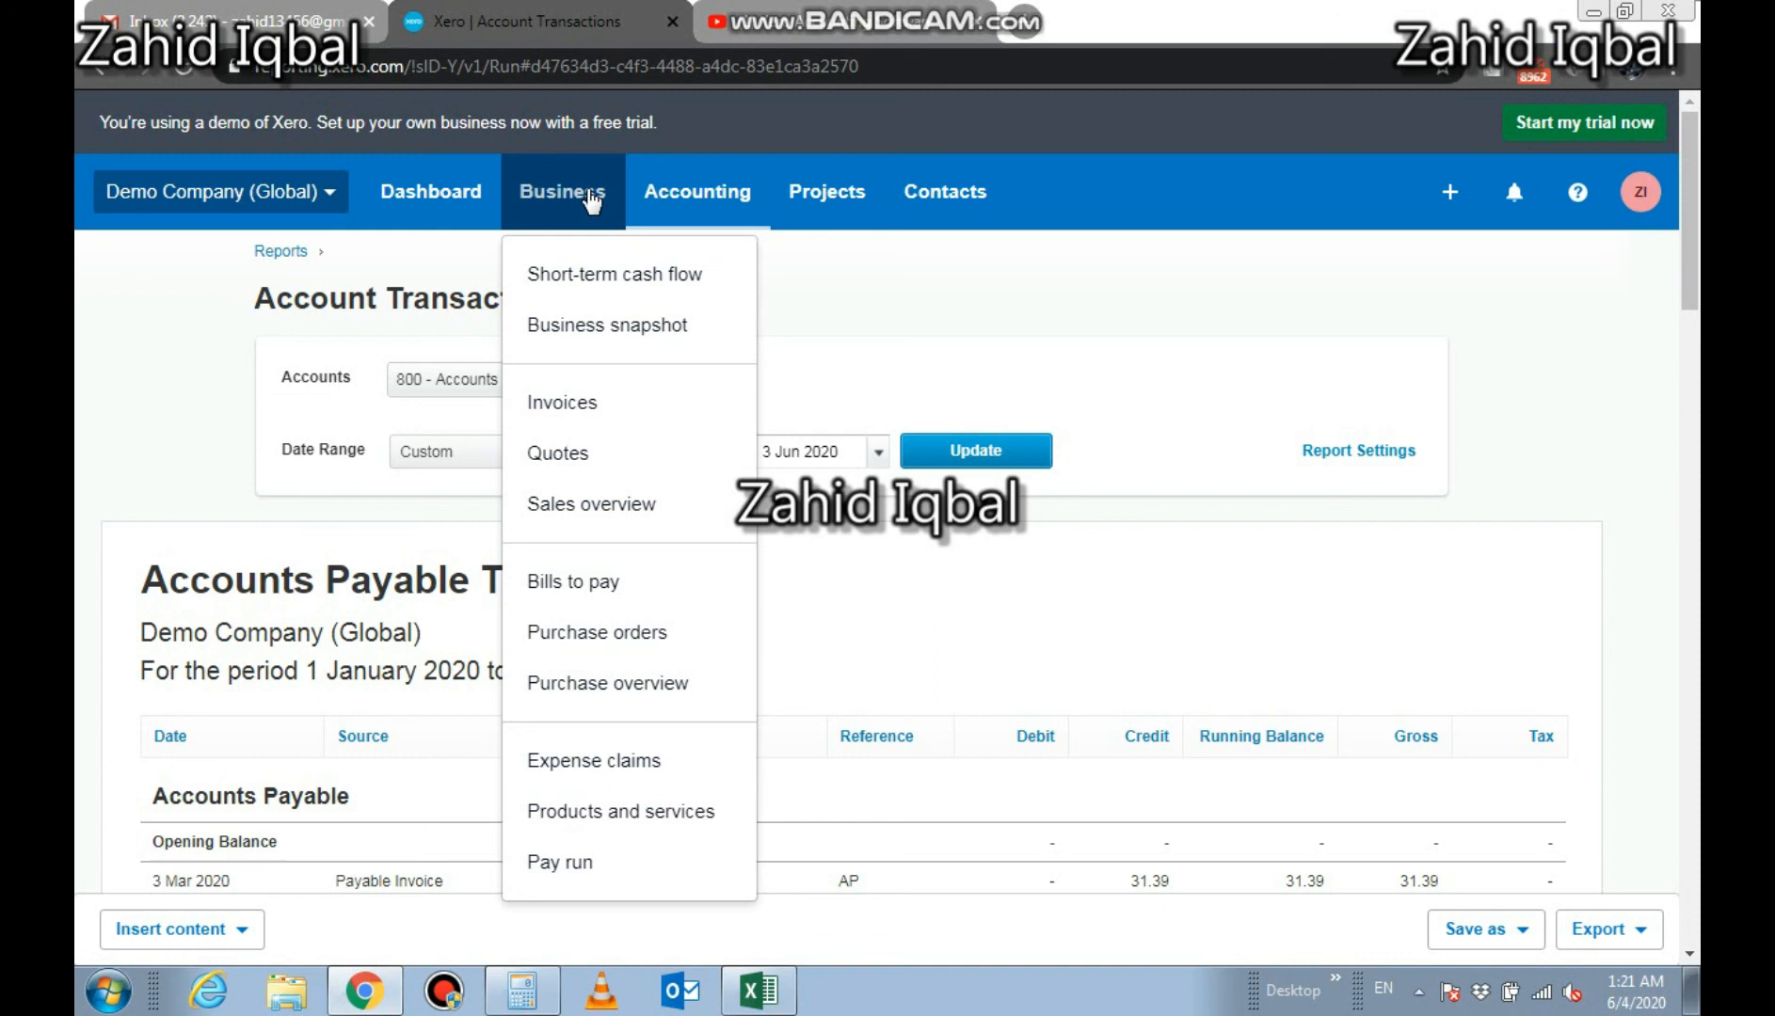
pyautogui.click(820, 23)
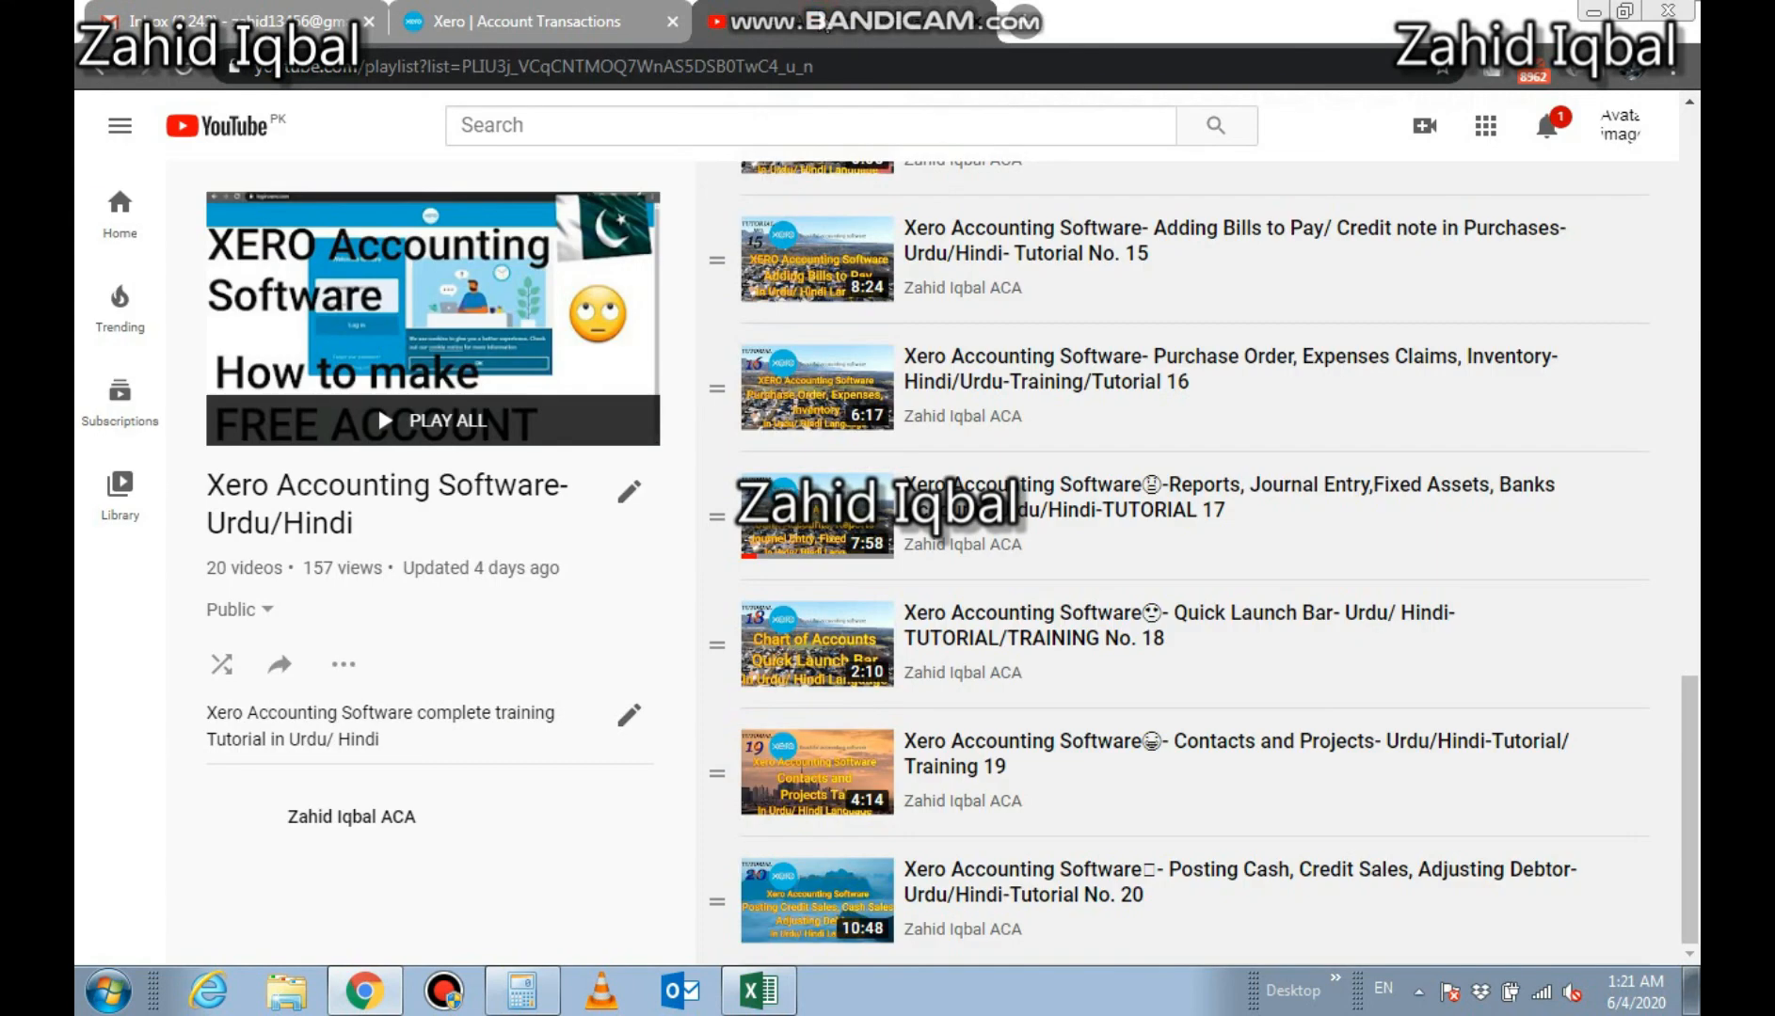